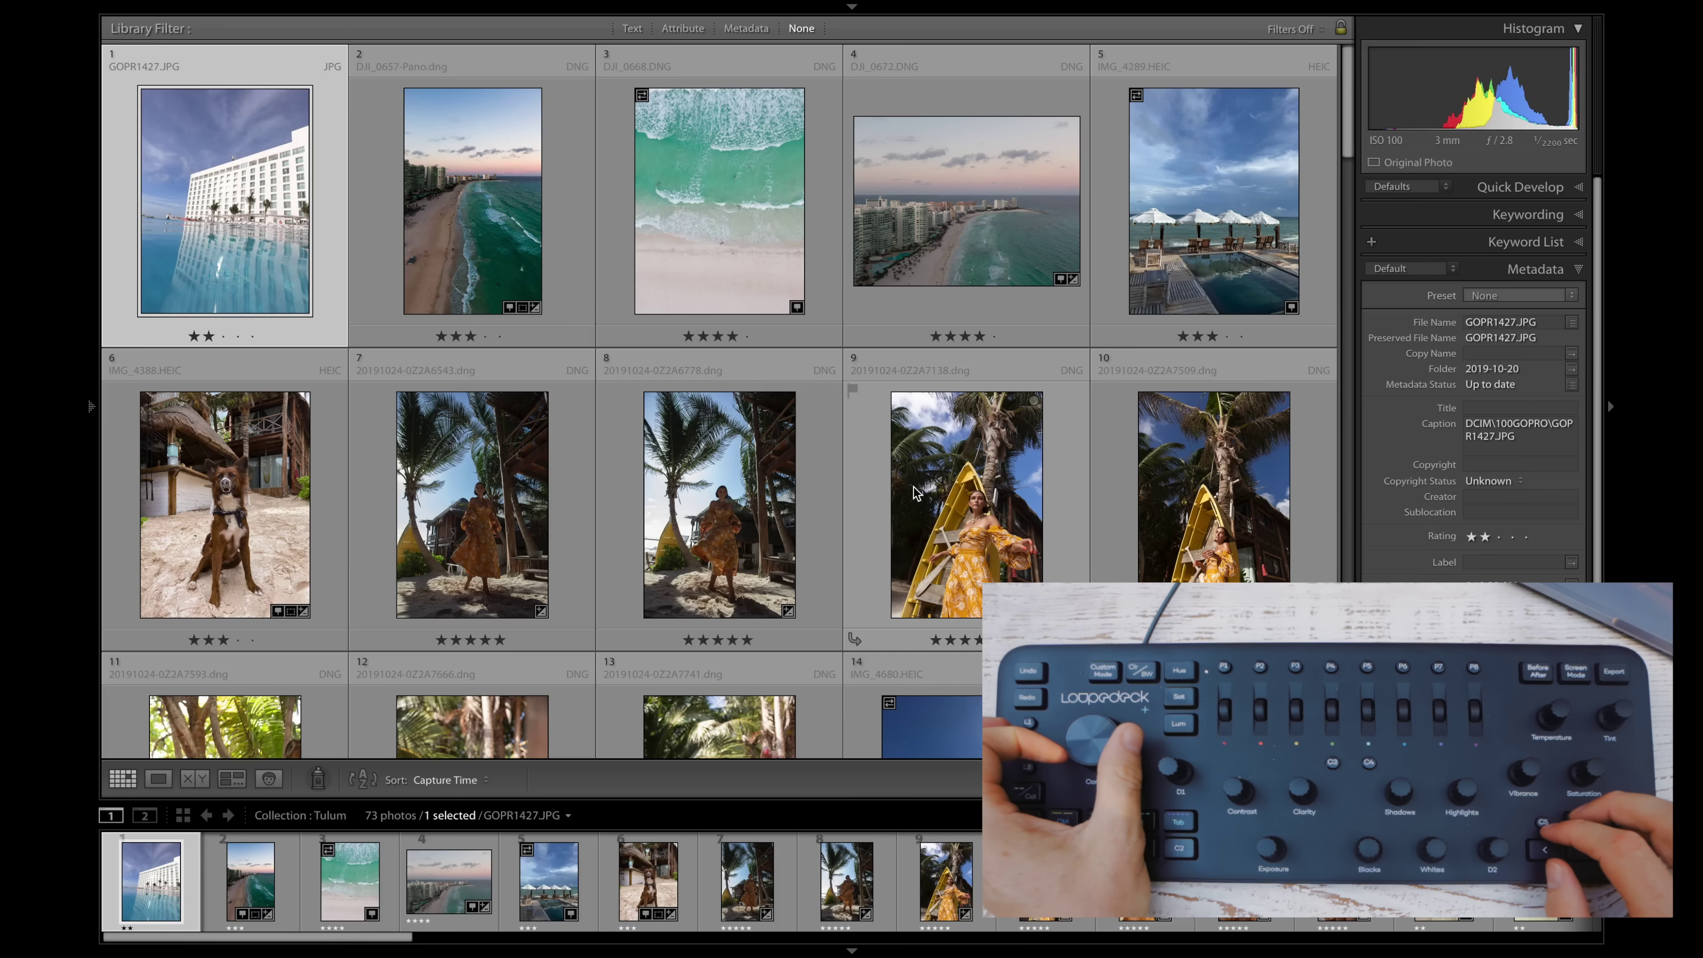
Step: Browse the Tulum collection and settle on the pool photo IMG_6184.HEIC
key("Right")
key("Right")
key("Right")
key("Right")
key("Right")
key("Right")
key("Right")
key("Right")
key("Right")
key("Right")
key("Right")
key("Right")
key("Right")
key("Right")
key("Right")
key("Right")
key("Right")
key("Right")
key("Right")
key("Right")
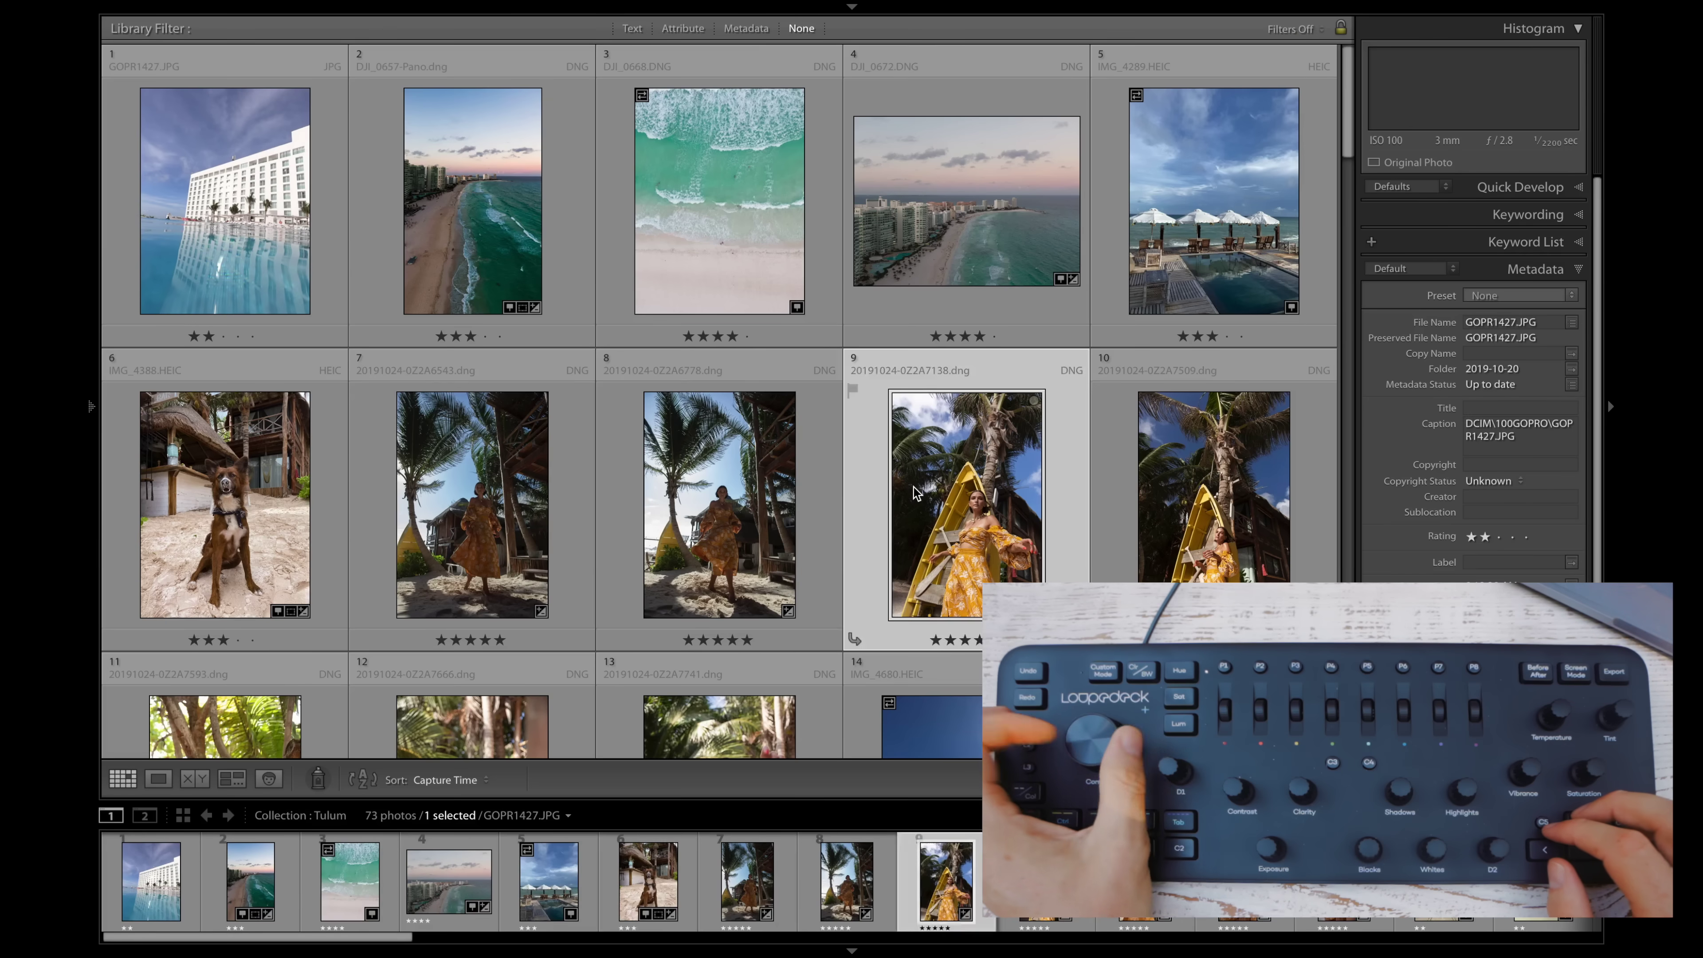
key("Right")
key("Right")
key("Right")
key("Right")
key("Right")
key("Right")
key("Right")
key("Right")
key("Right")
key("Right")
key("Right")
key("Right")
key("Right")
key("Right")
key("Right")
key("Right")
key("Right")
key("Right")
key("Right")
key("Right")
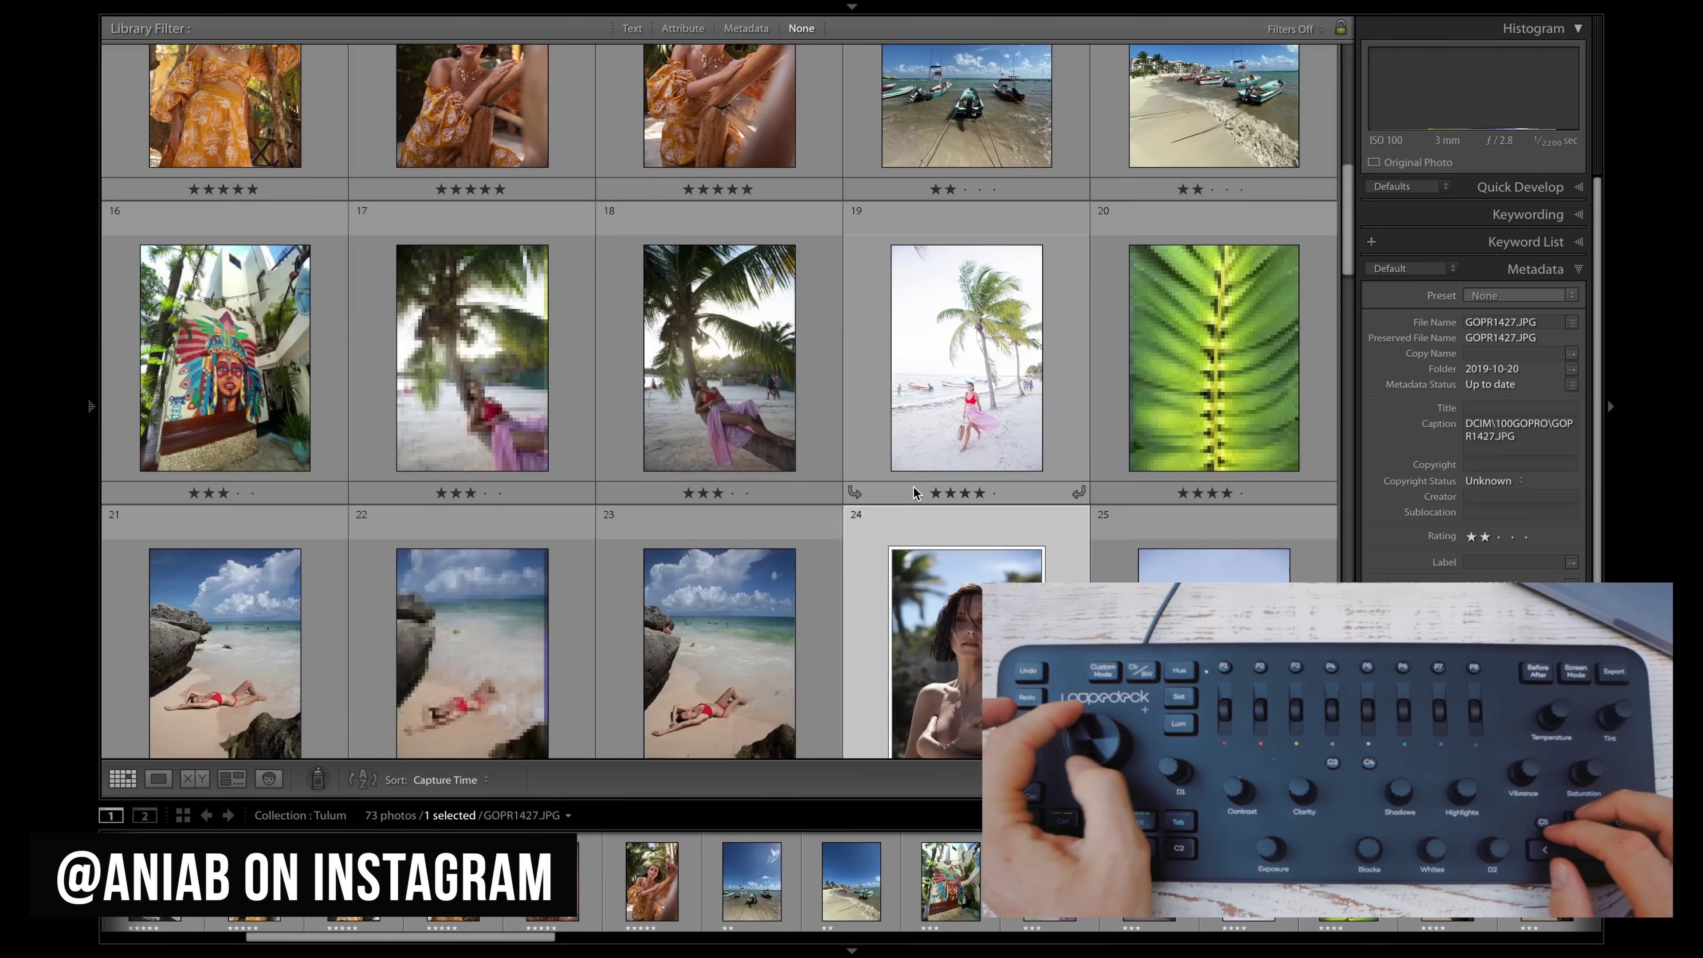
key("Right")
key("Right")
key("Right")
key("Right")
key("Right")
key("Right")
key("Right")
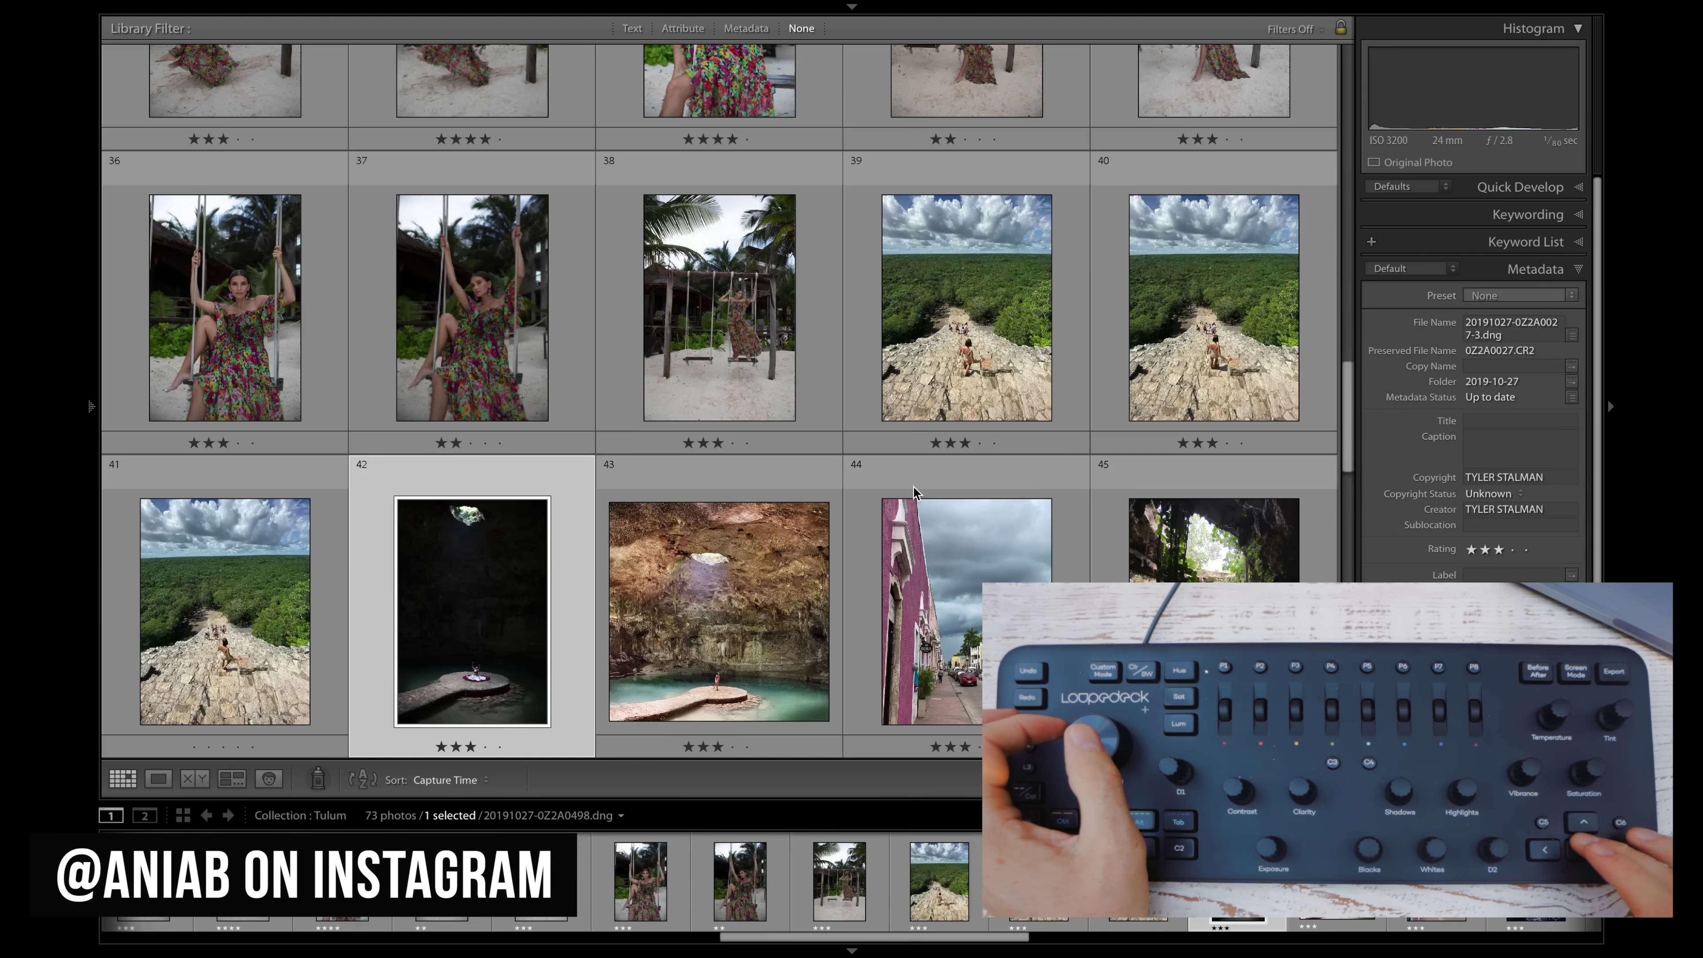
key("Right")
key("Right")
key("Right")
key("Right")
key("Right")
key("Right")
key("Right")
key("Right")
key("Right")
key("Right")
key("Right")
key("Right")
key("Right")
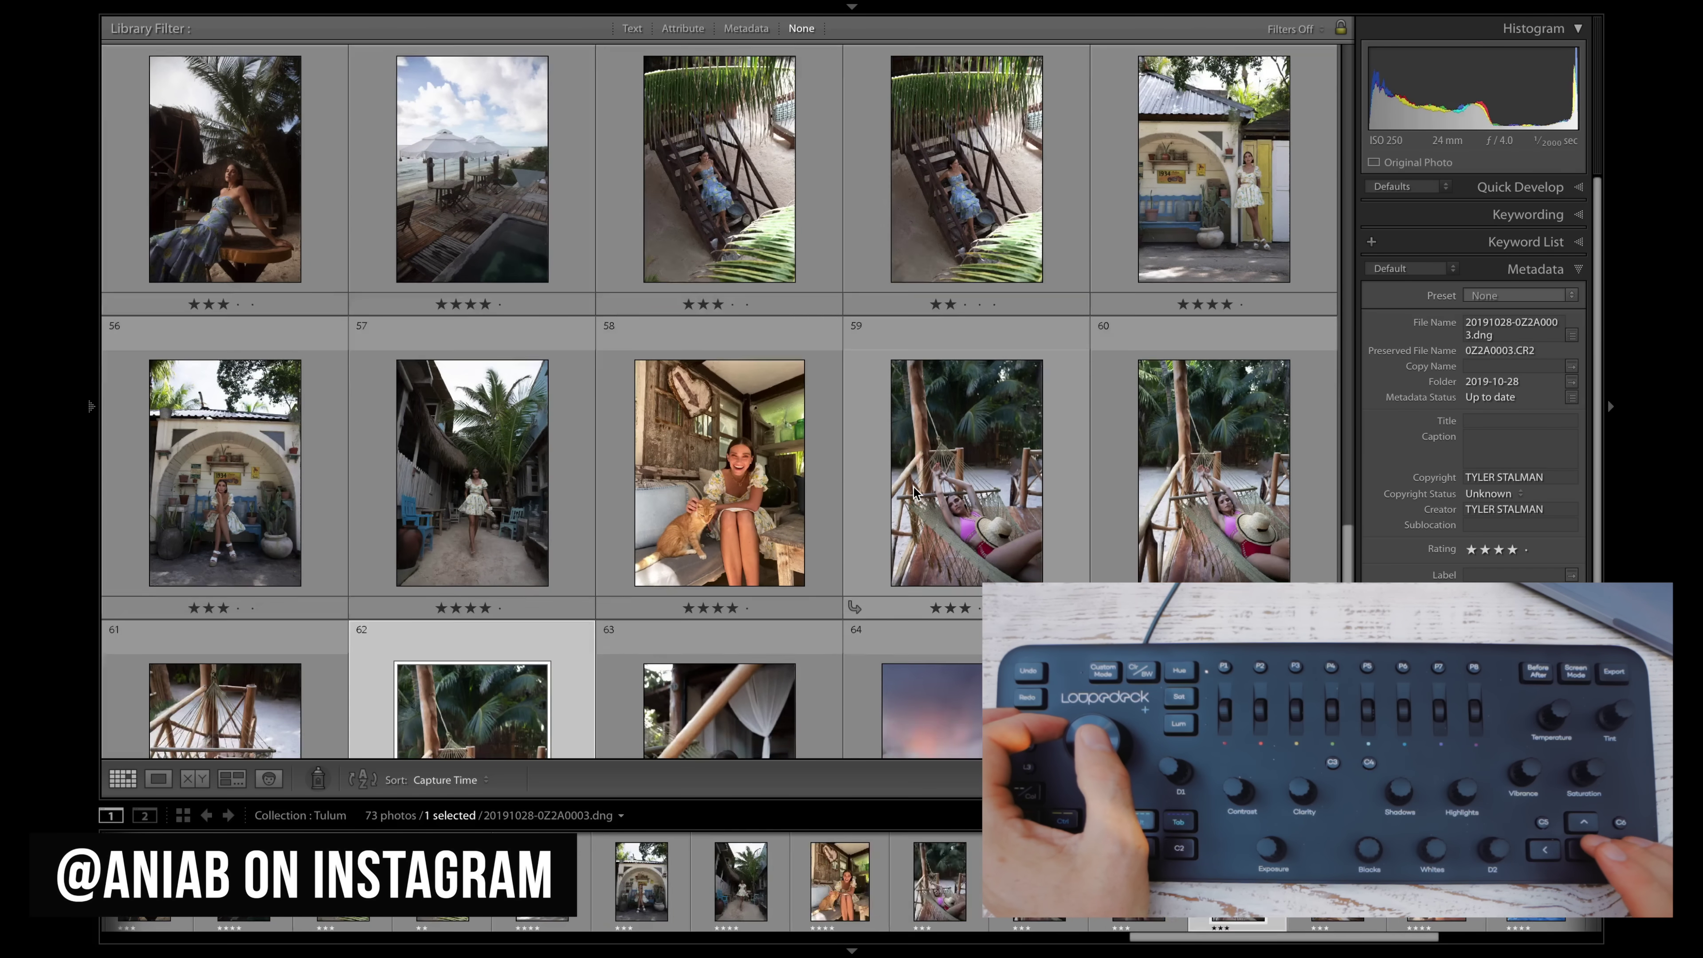
key("Right")
key("Right")
key("Right")
key("Right")
key("Right")
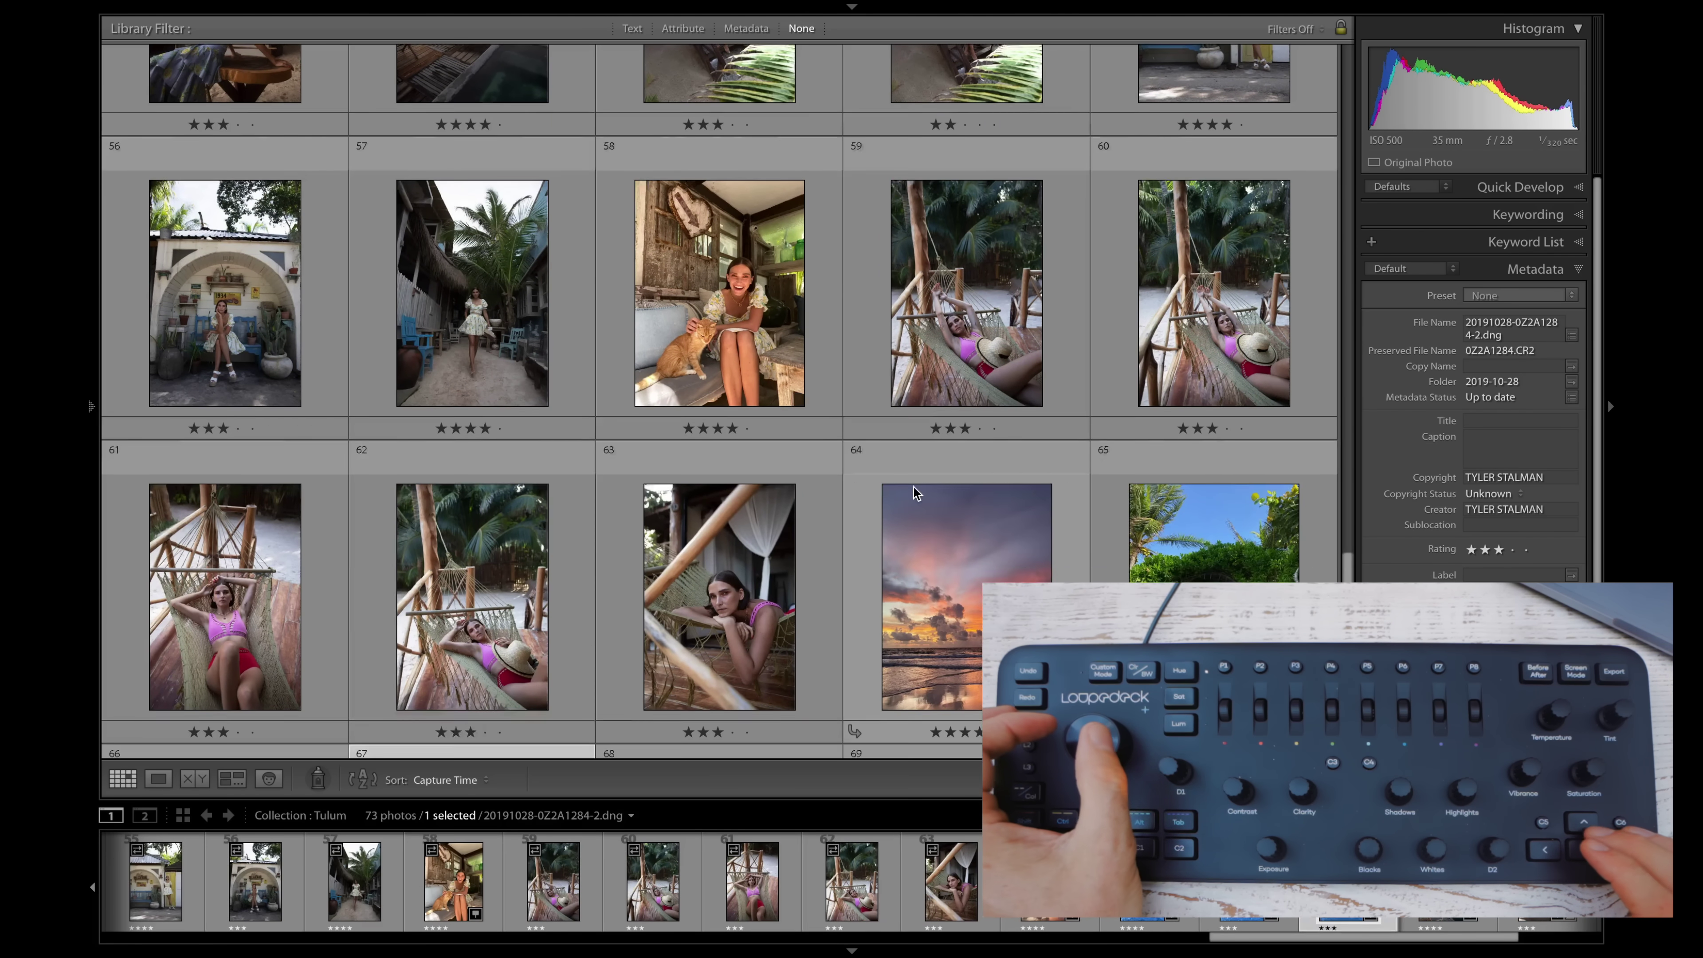
key("Right")
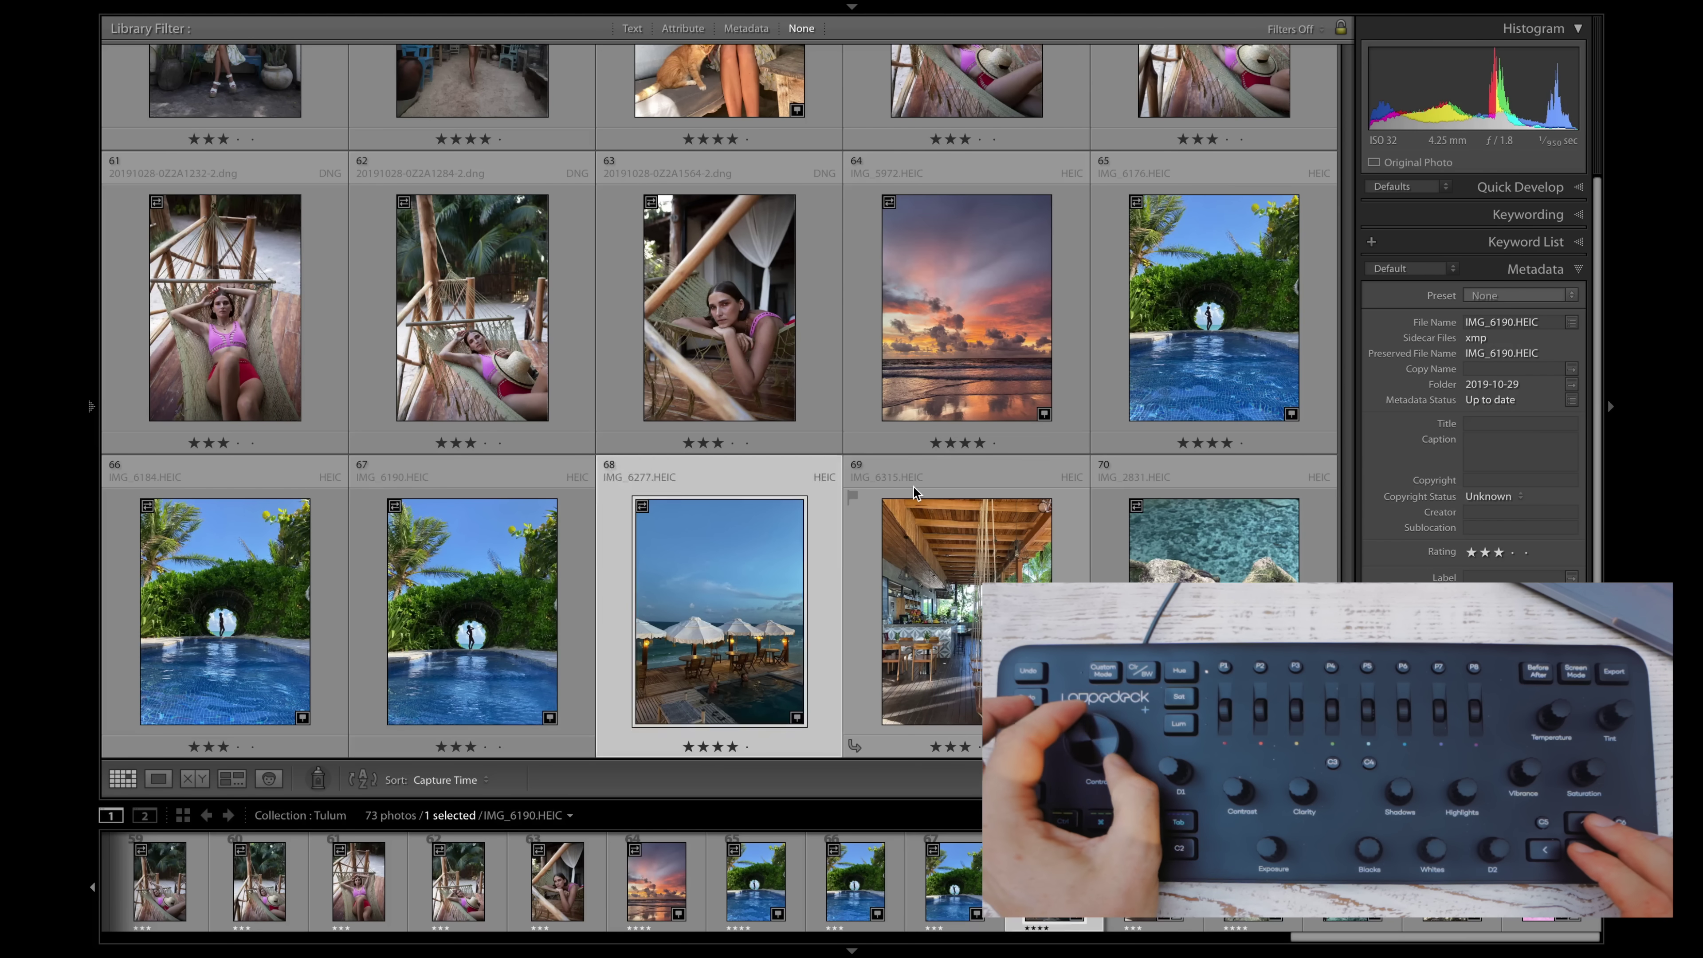
key("Left")
key("Left")
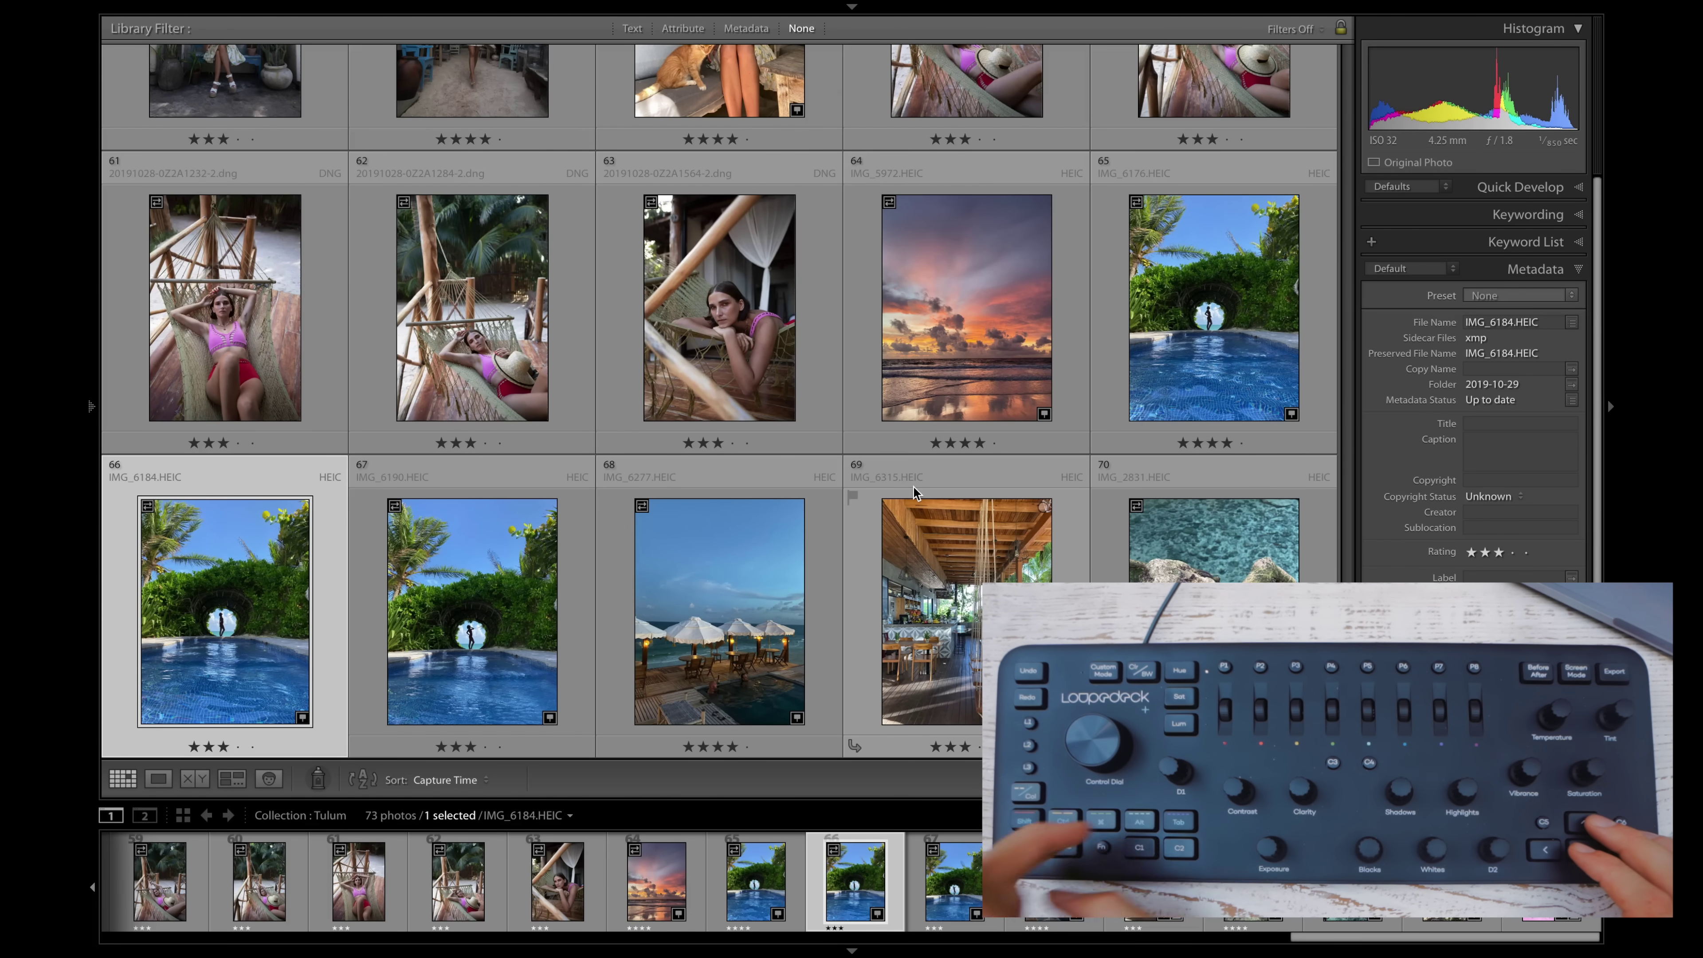
Step: Try pick and reject flags and several star ratings on IMG_6184.HEIC, ending at four stars
key("p")
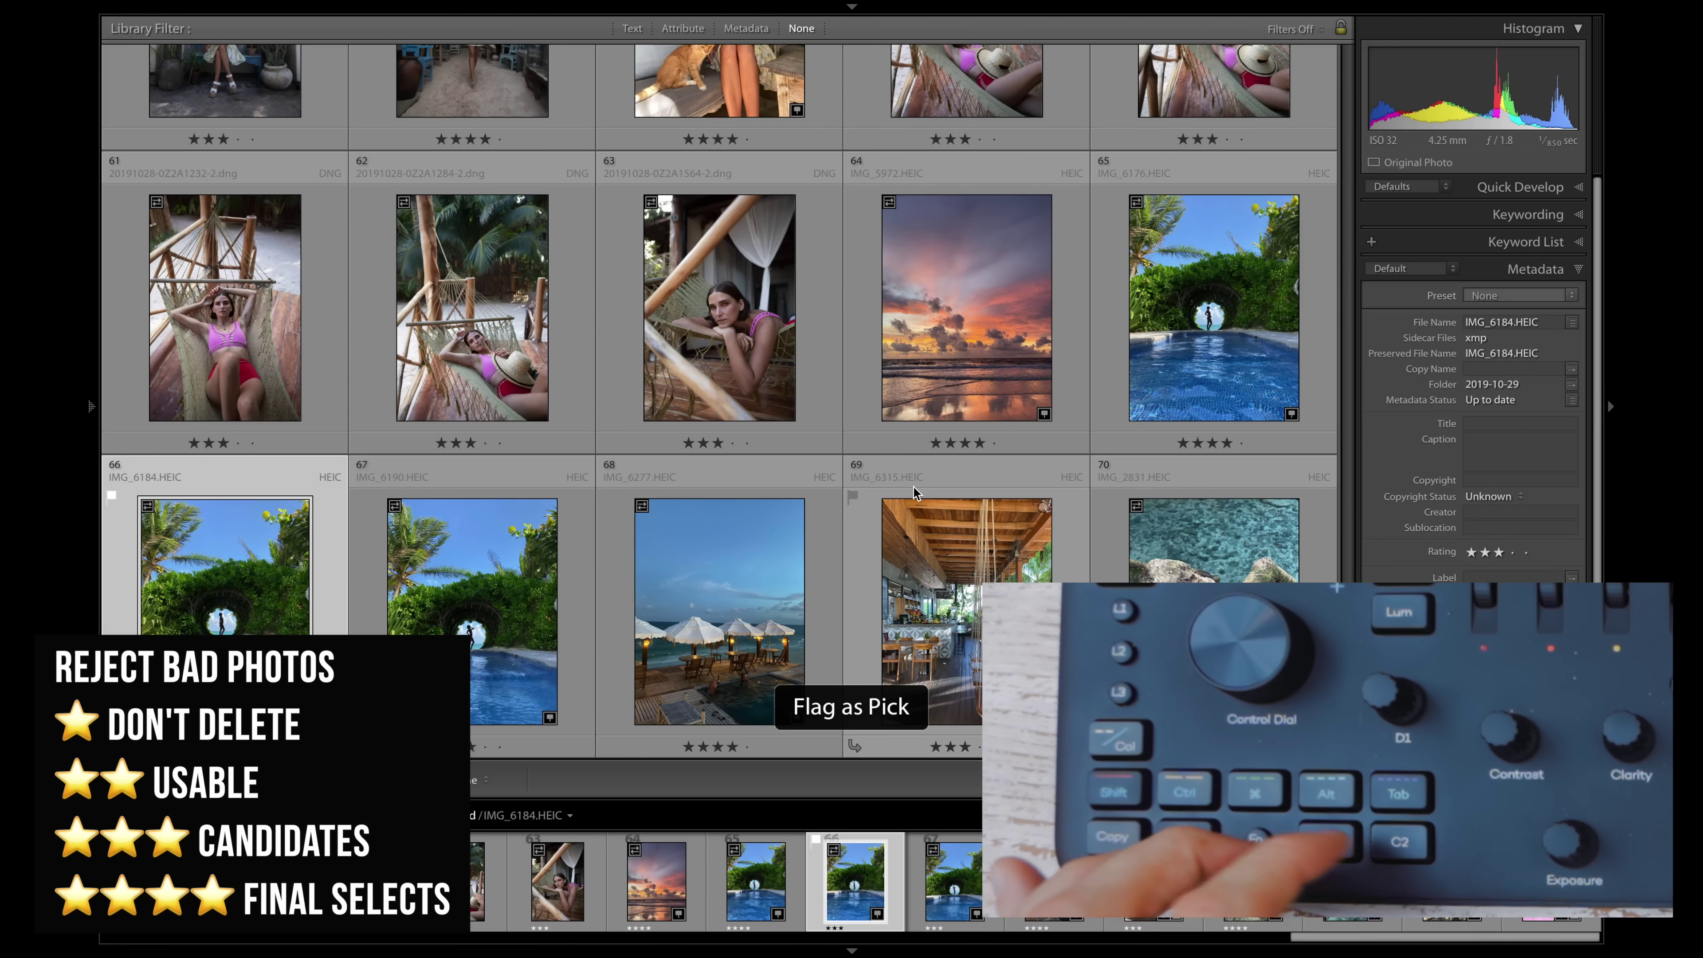
key("x")
key("1")
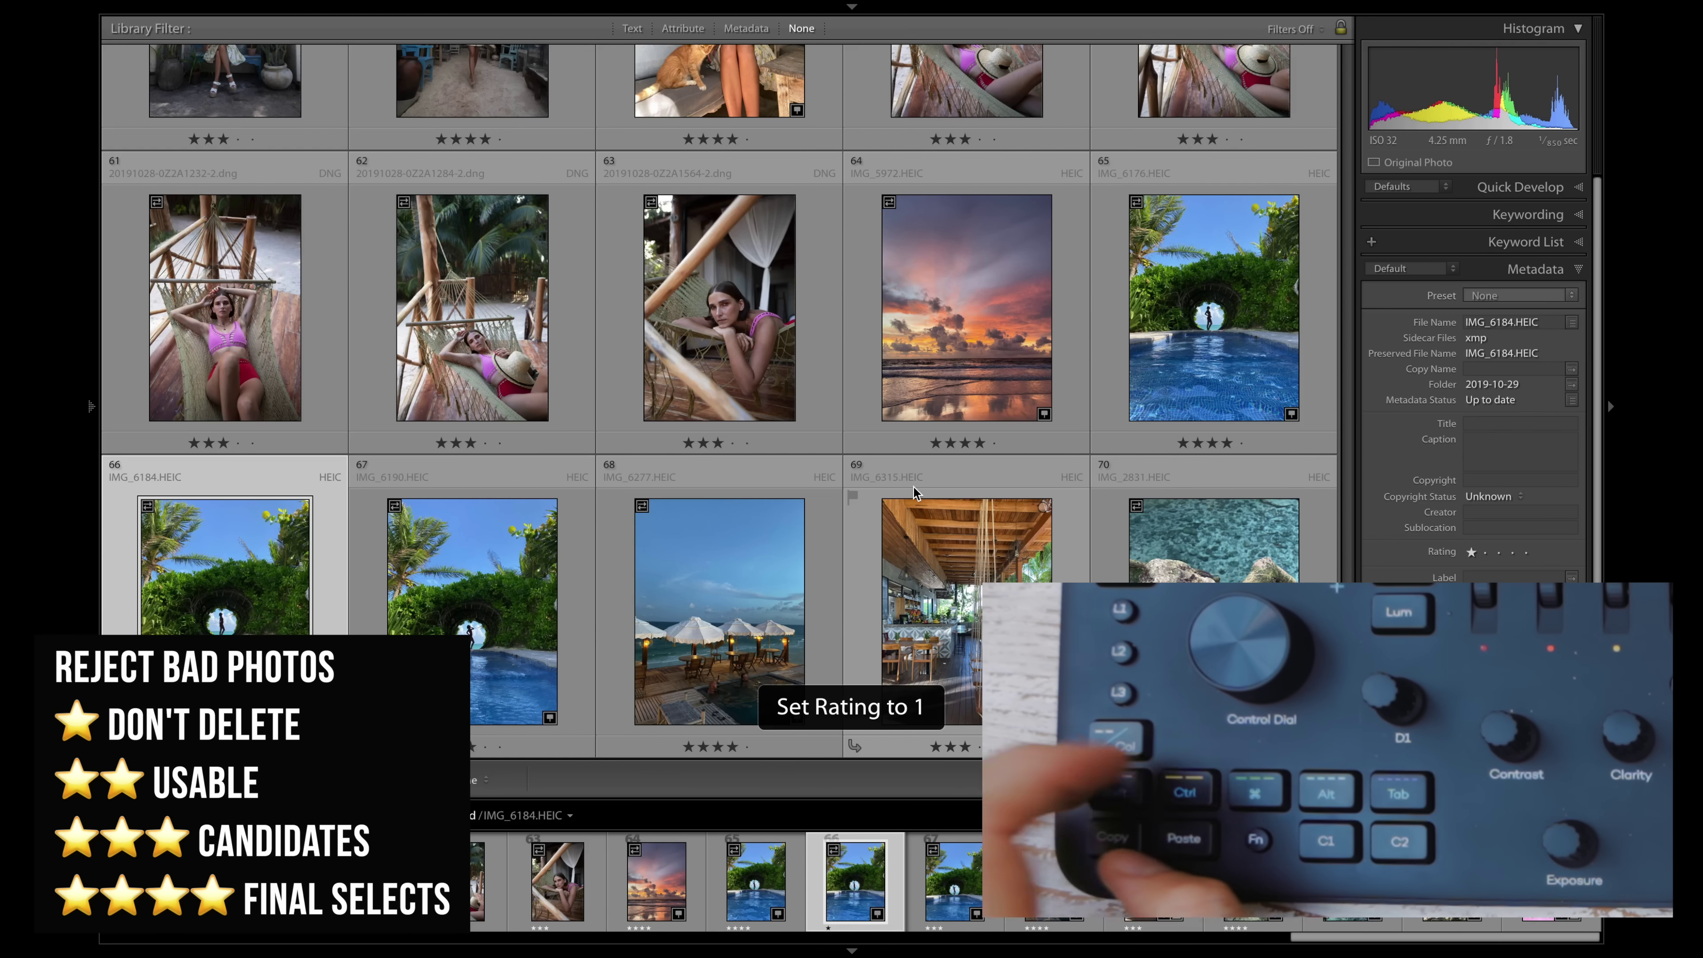
key("4")
key("5")
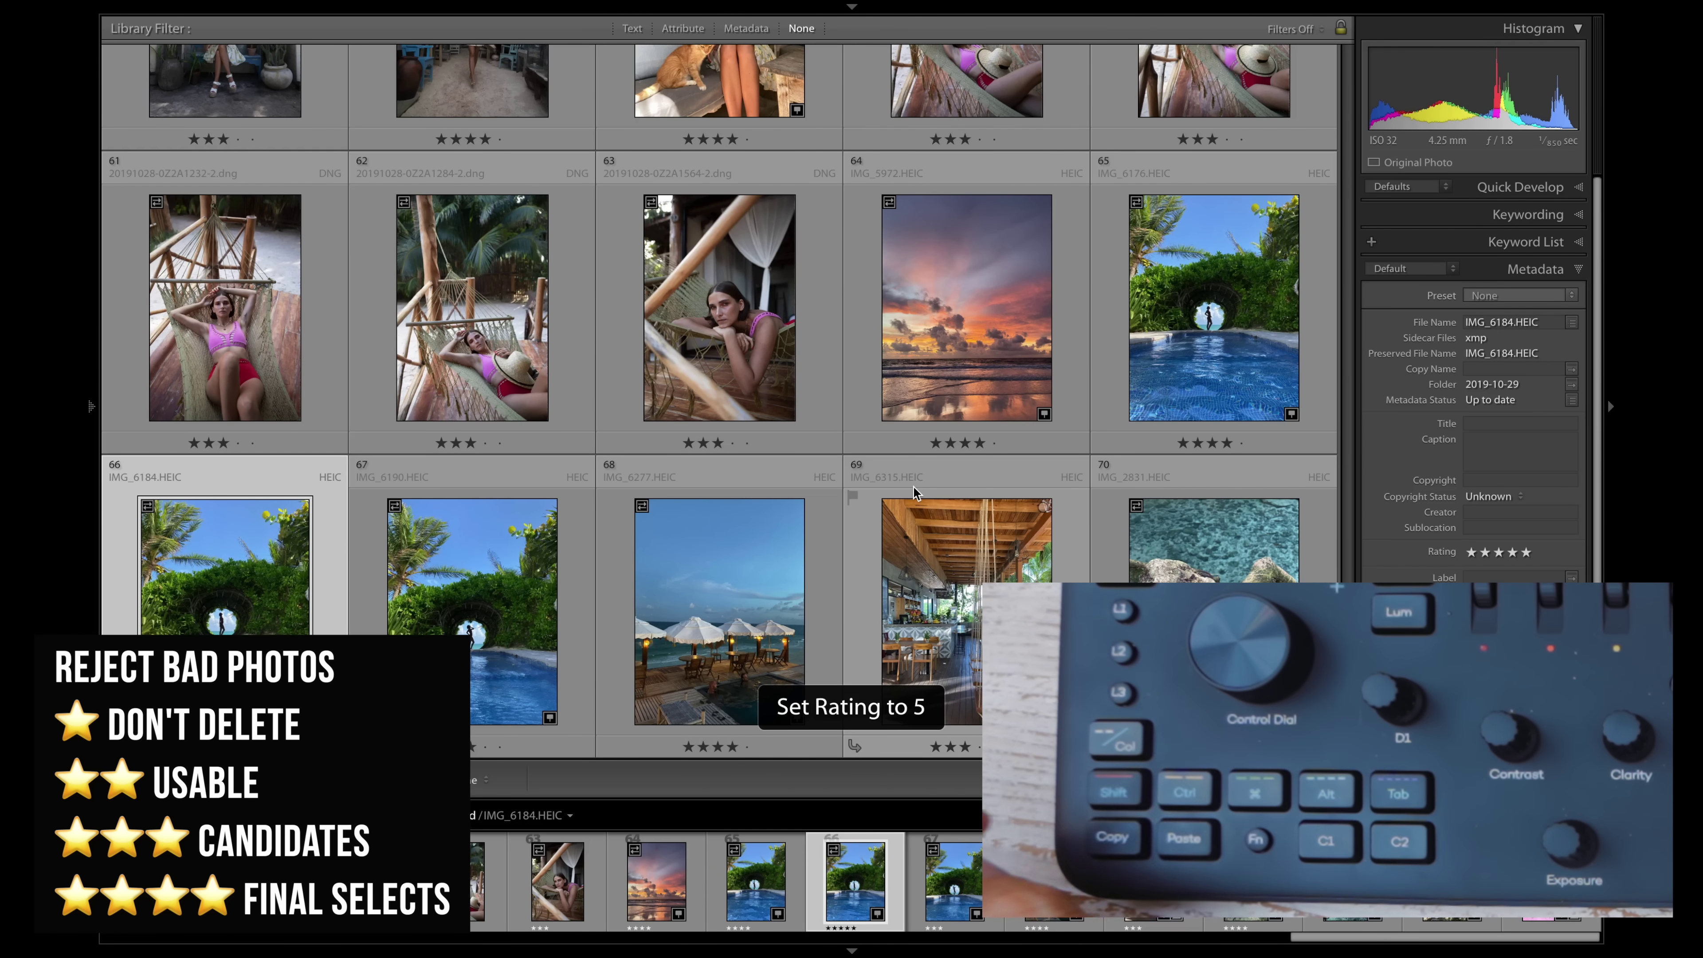
key("0")
key("3")
key("4")
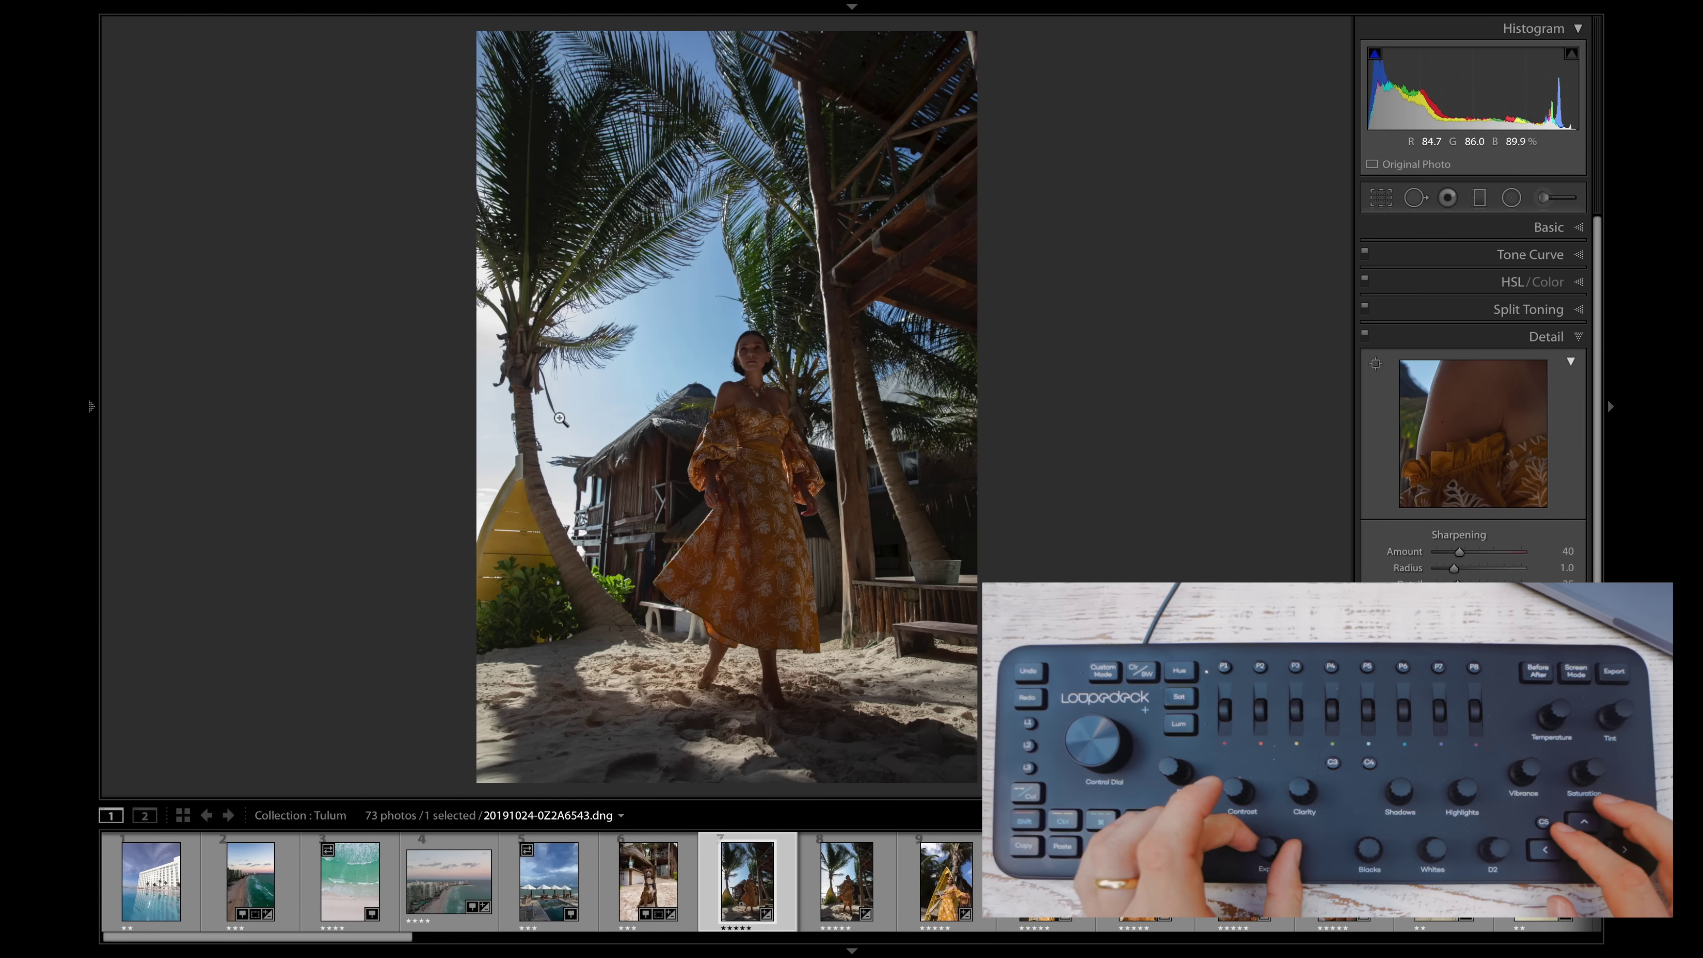
Step: Raise the orange-dress photo's exposure in the Basic panel to about +1.75
key("ctrl+1")
key("shift+equal")
key("shift+equal")
key("shift+equal")
key("shift+equal")
key("minus")
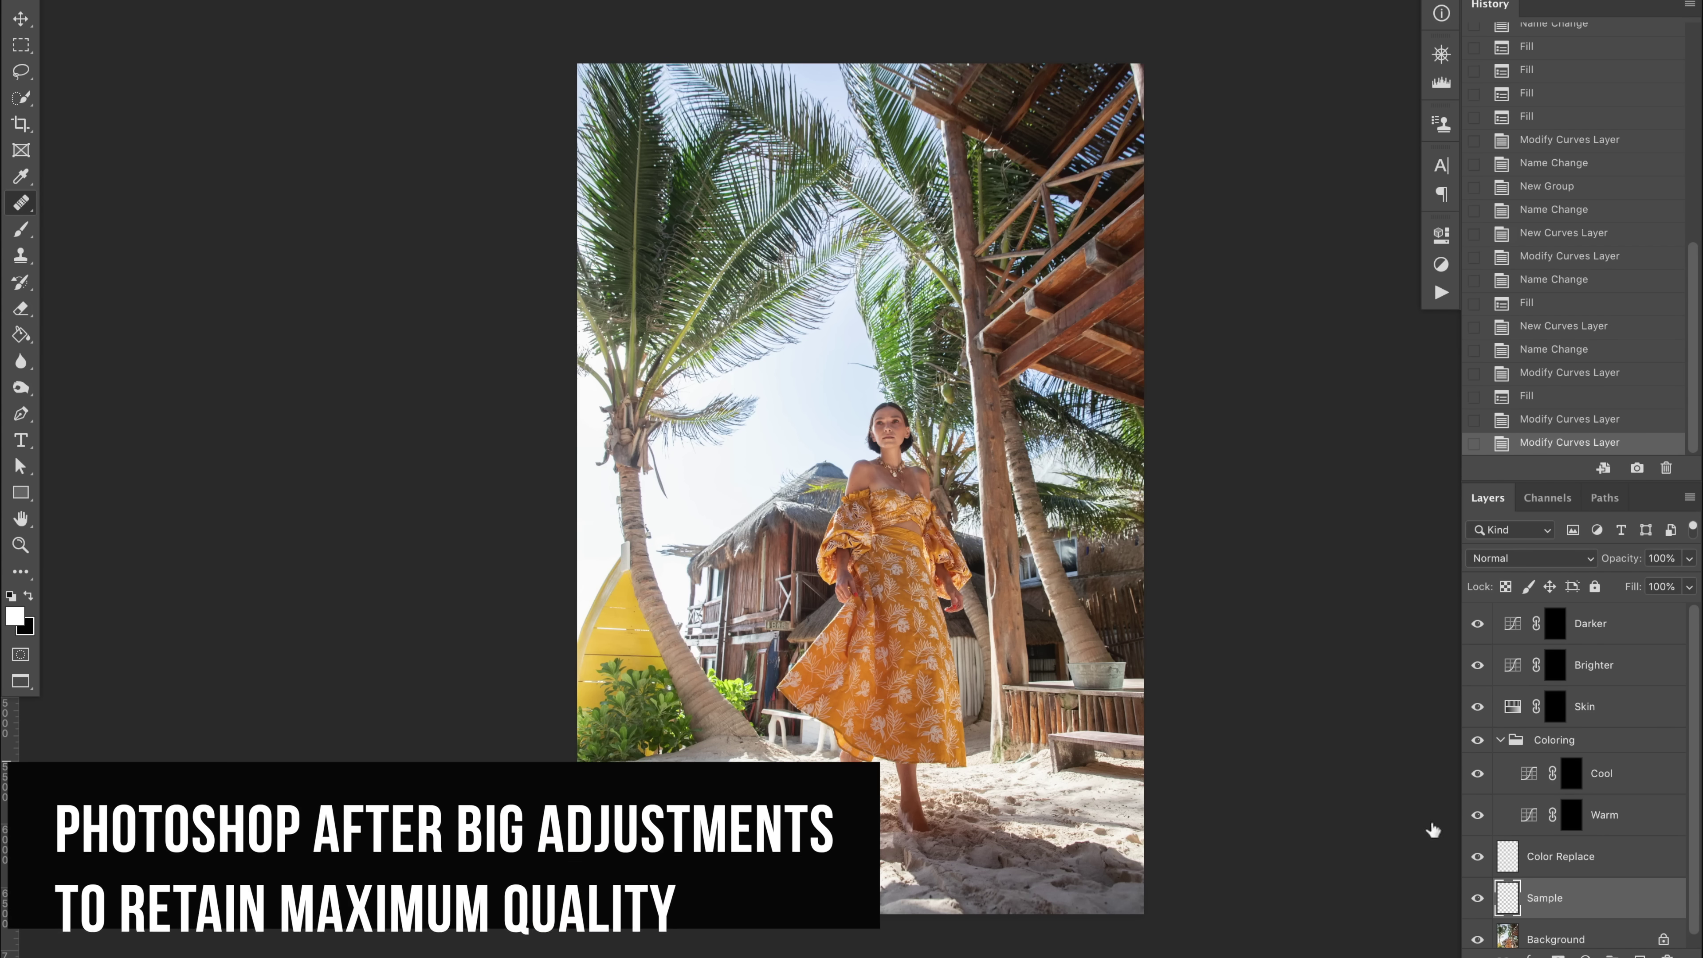
Step: Select the Background layer and zoom in on the portrait
left_click(1567, 941)
key("super+plus")
key("super+plus")
key("super+plus")
key("super+plus")
scroll(827, 671, "left", 15)
scroll(826, 672, "right", 5)
scroll(826, 671, "up", 3)
scroll(826, 671, "down", 5)
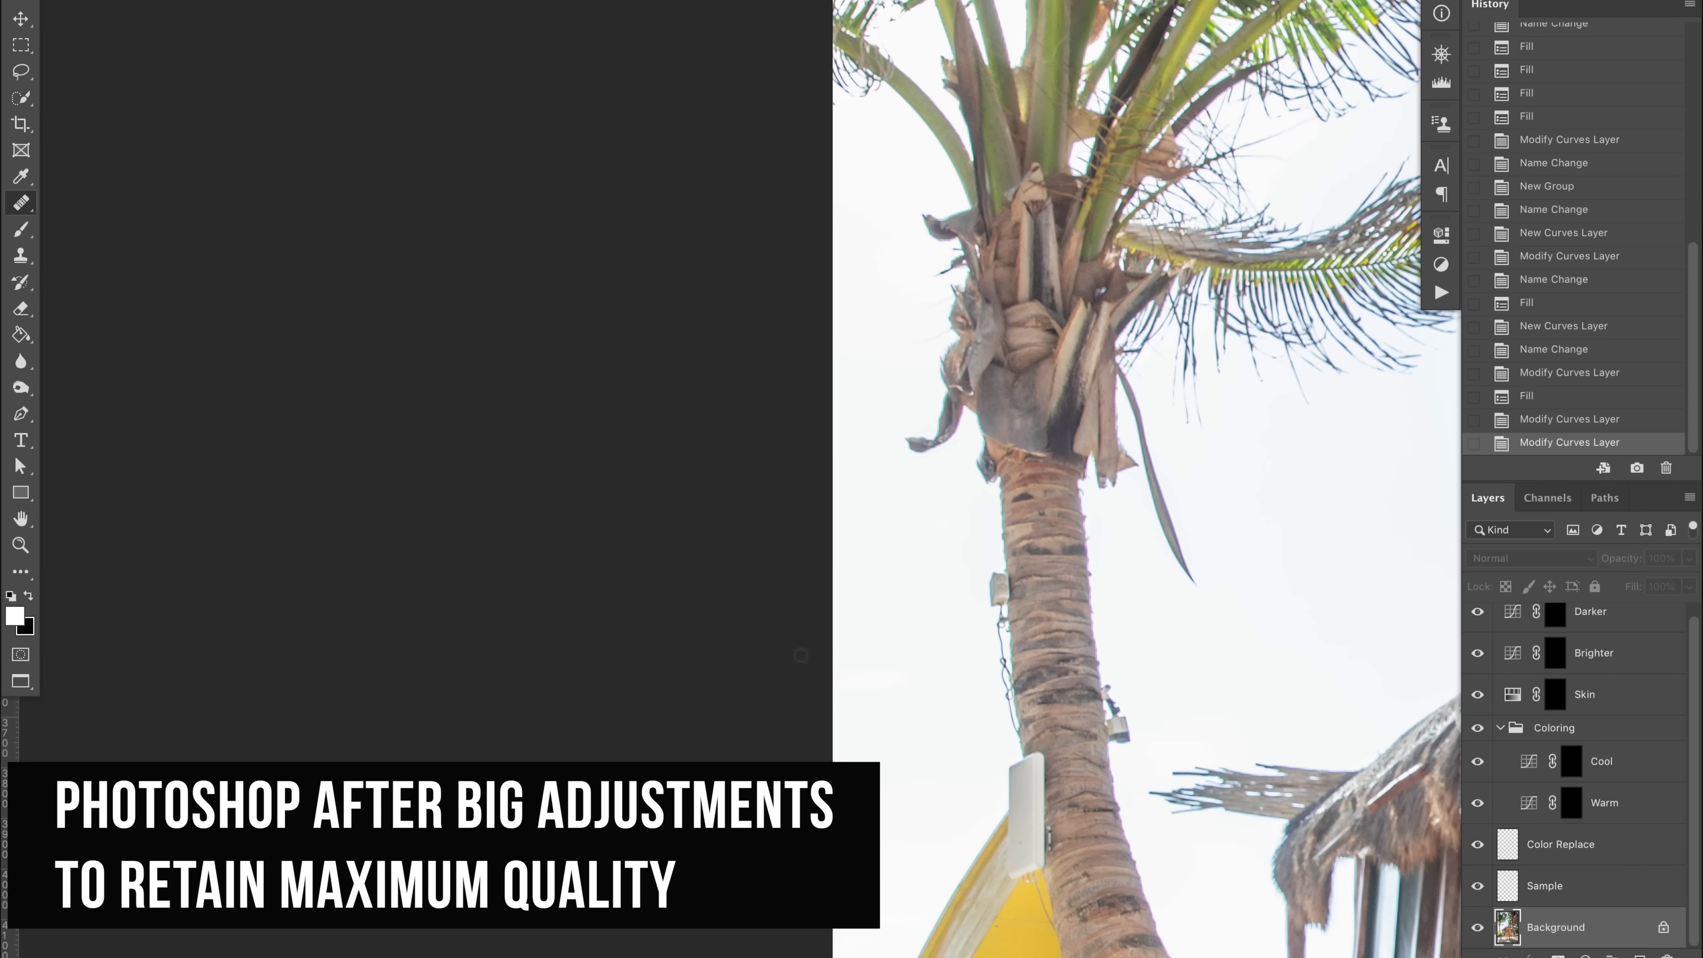
Step: Brighten the skin on the woman's chest and face on the Brighter layer
key("l")
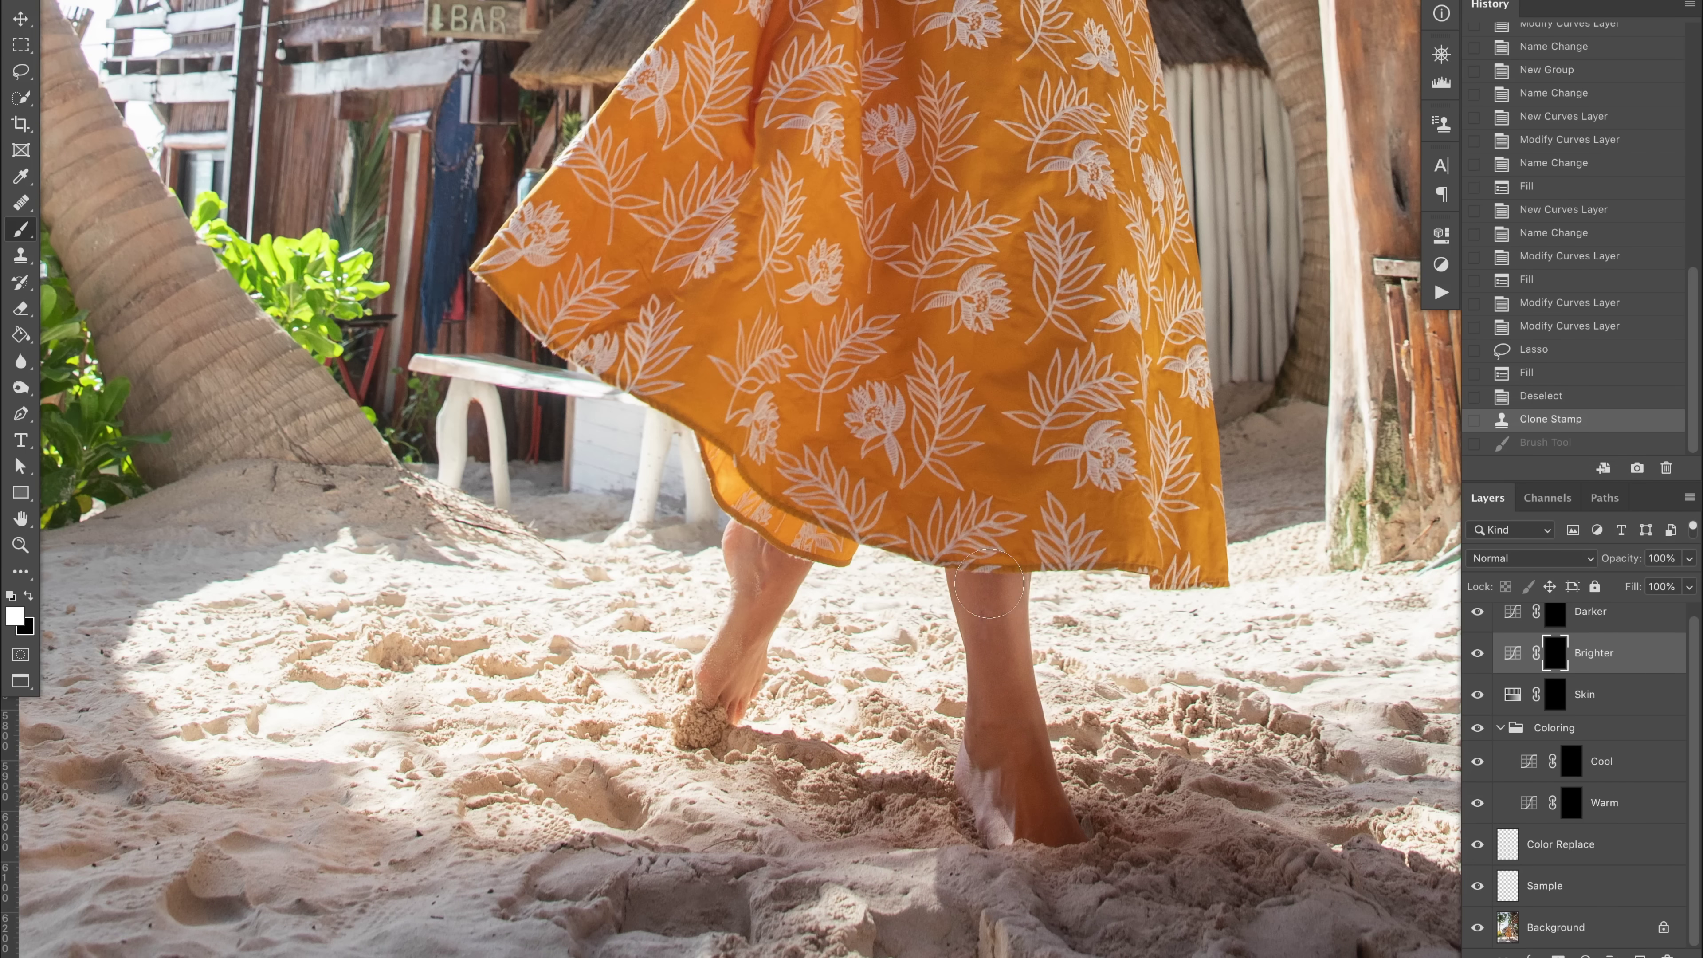
key("ctrl+shift+z")
scroll(988, 583, "up", 15)
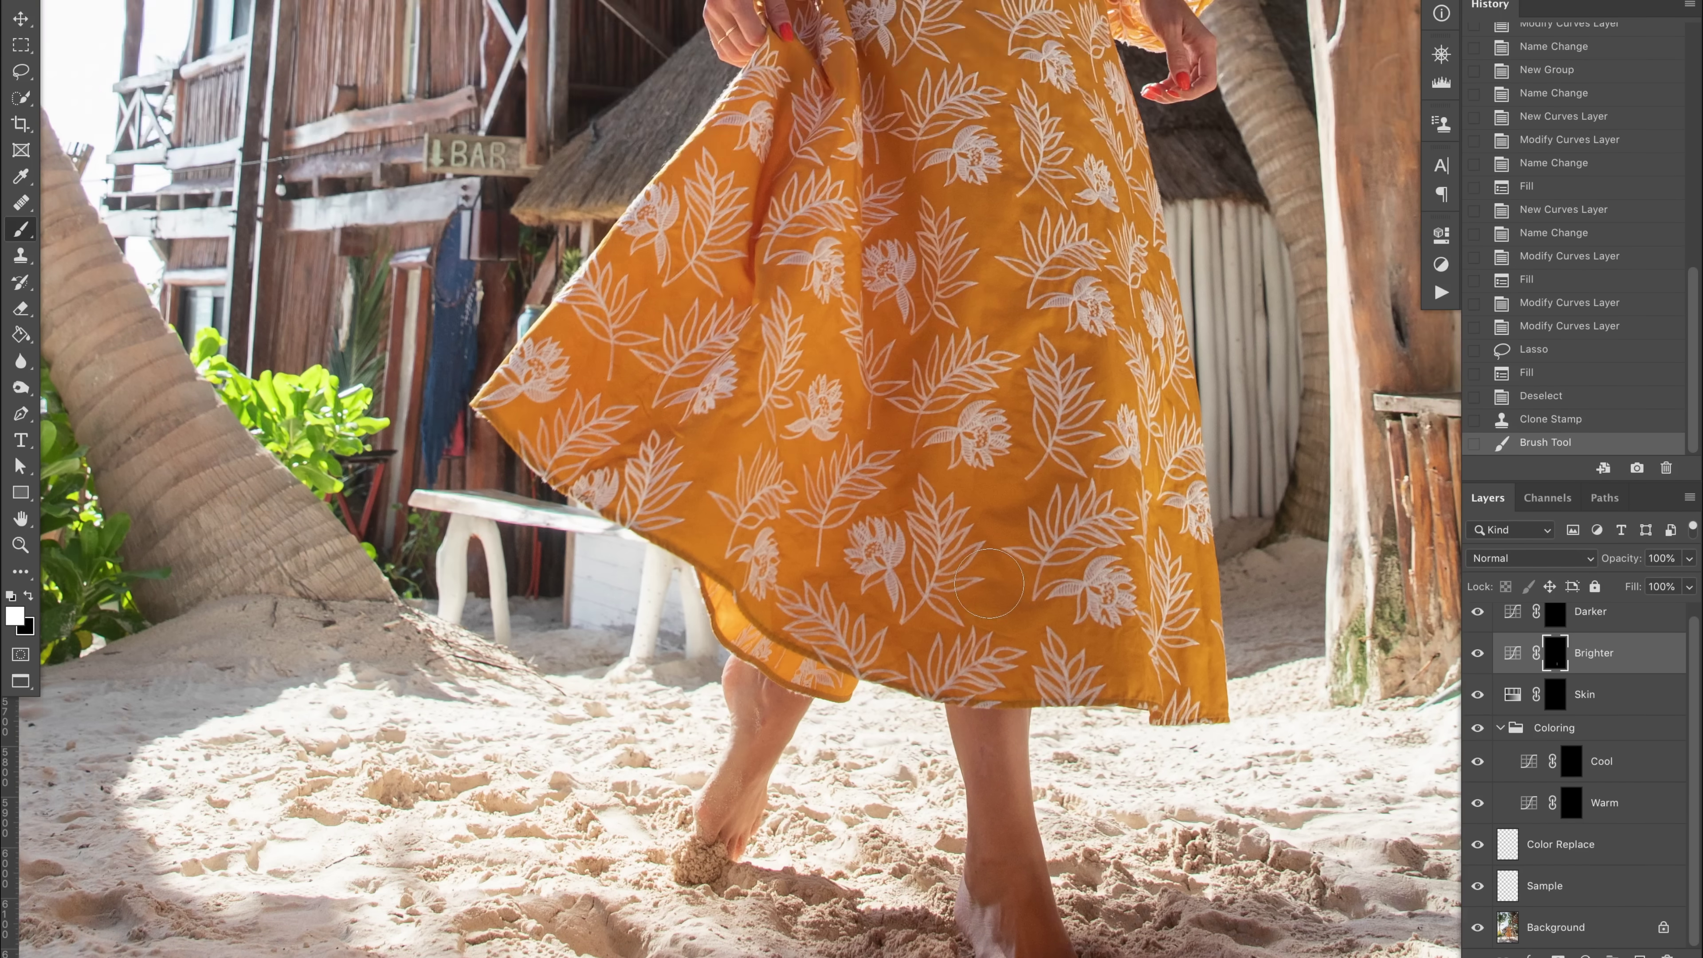
left_click_drag(927, 541, 925, 316)
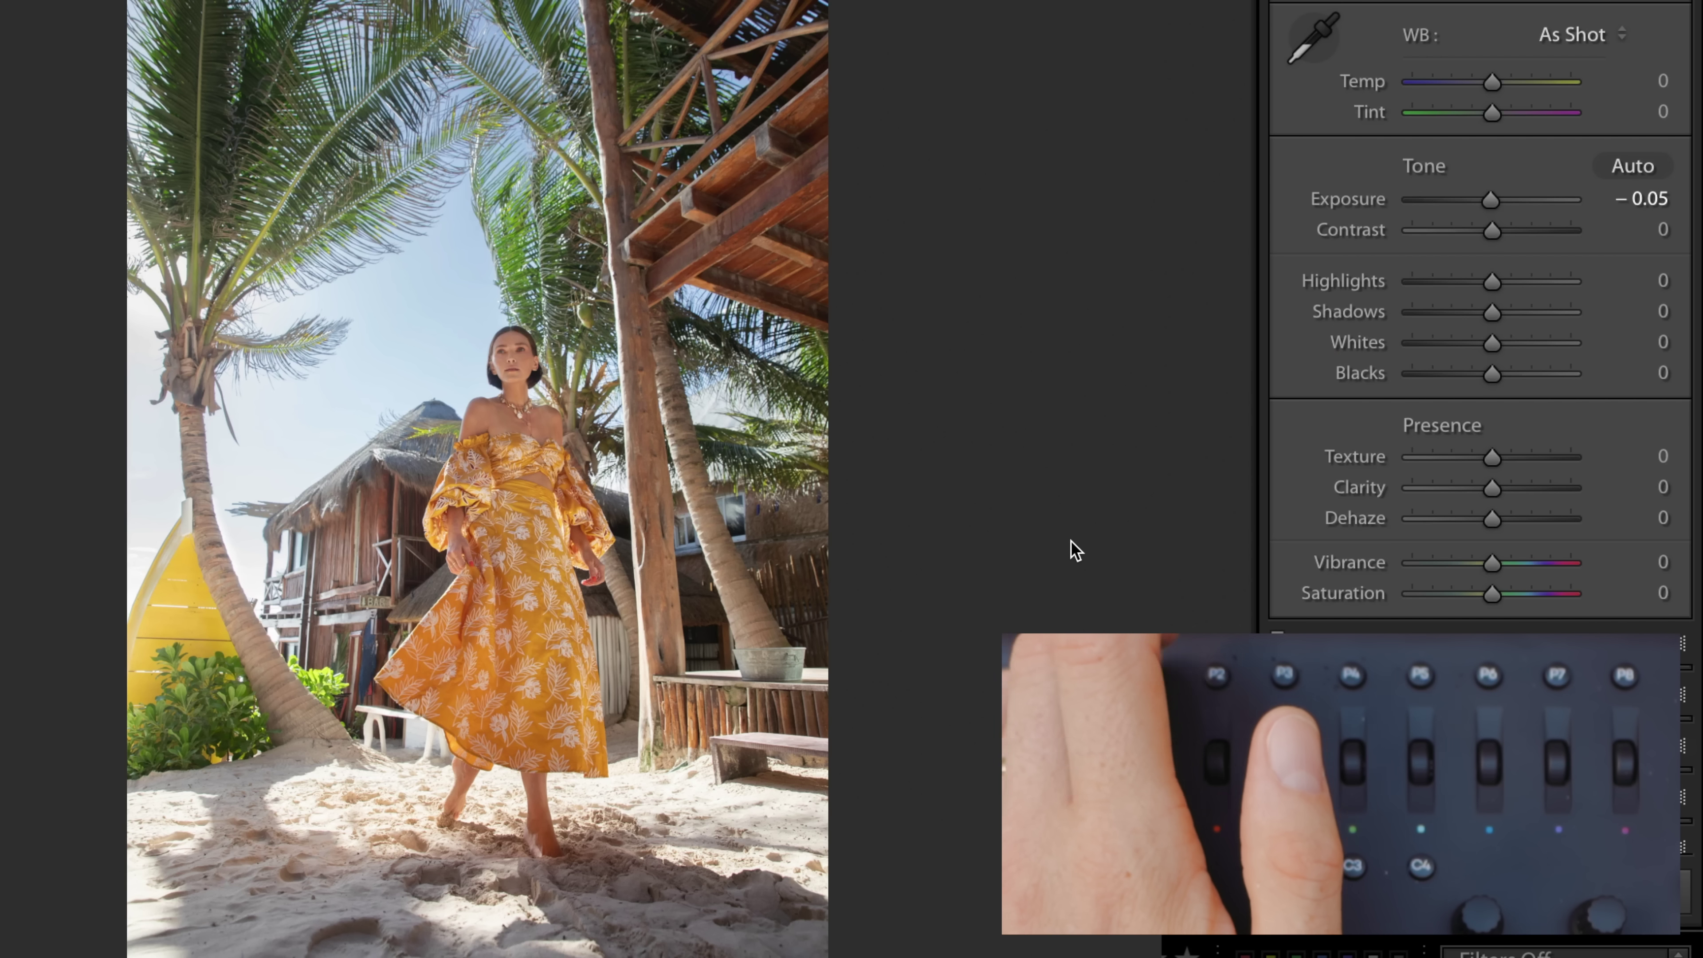
Step: Apply the Stalman Classic, Modern and Seasonal presets in turn
key("F1")
key("F2")
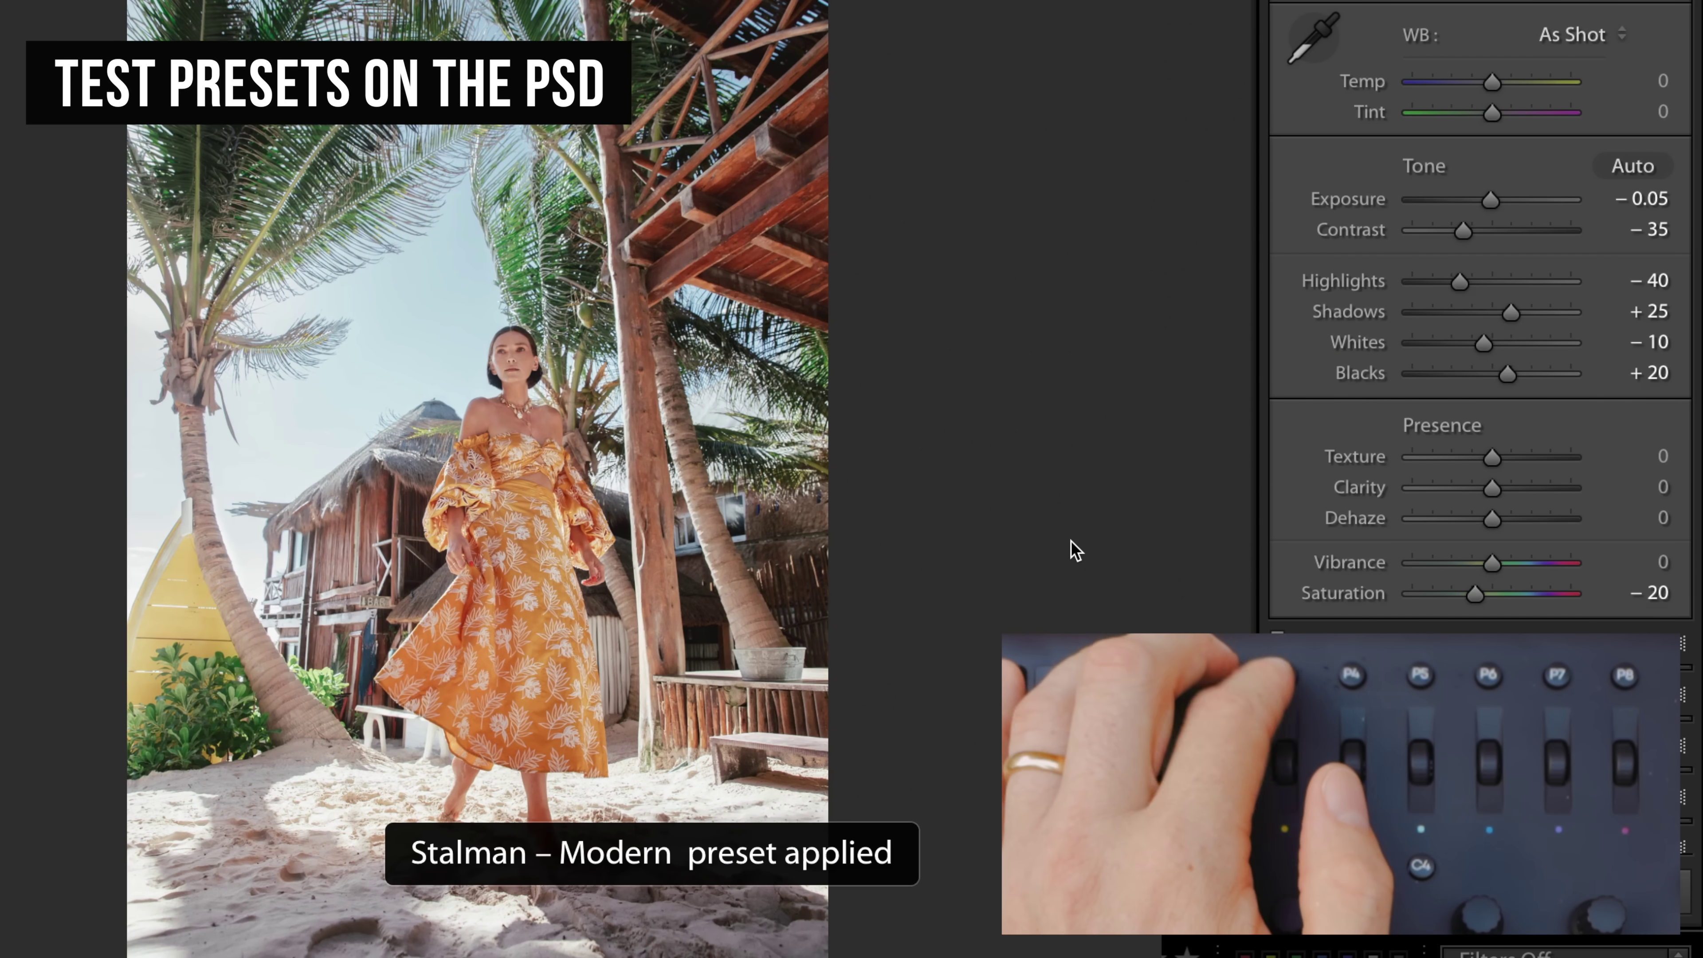
key("F3")
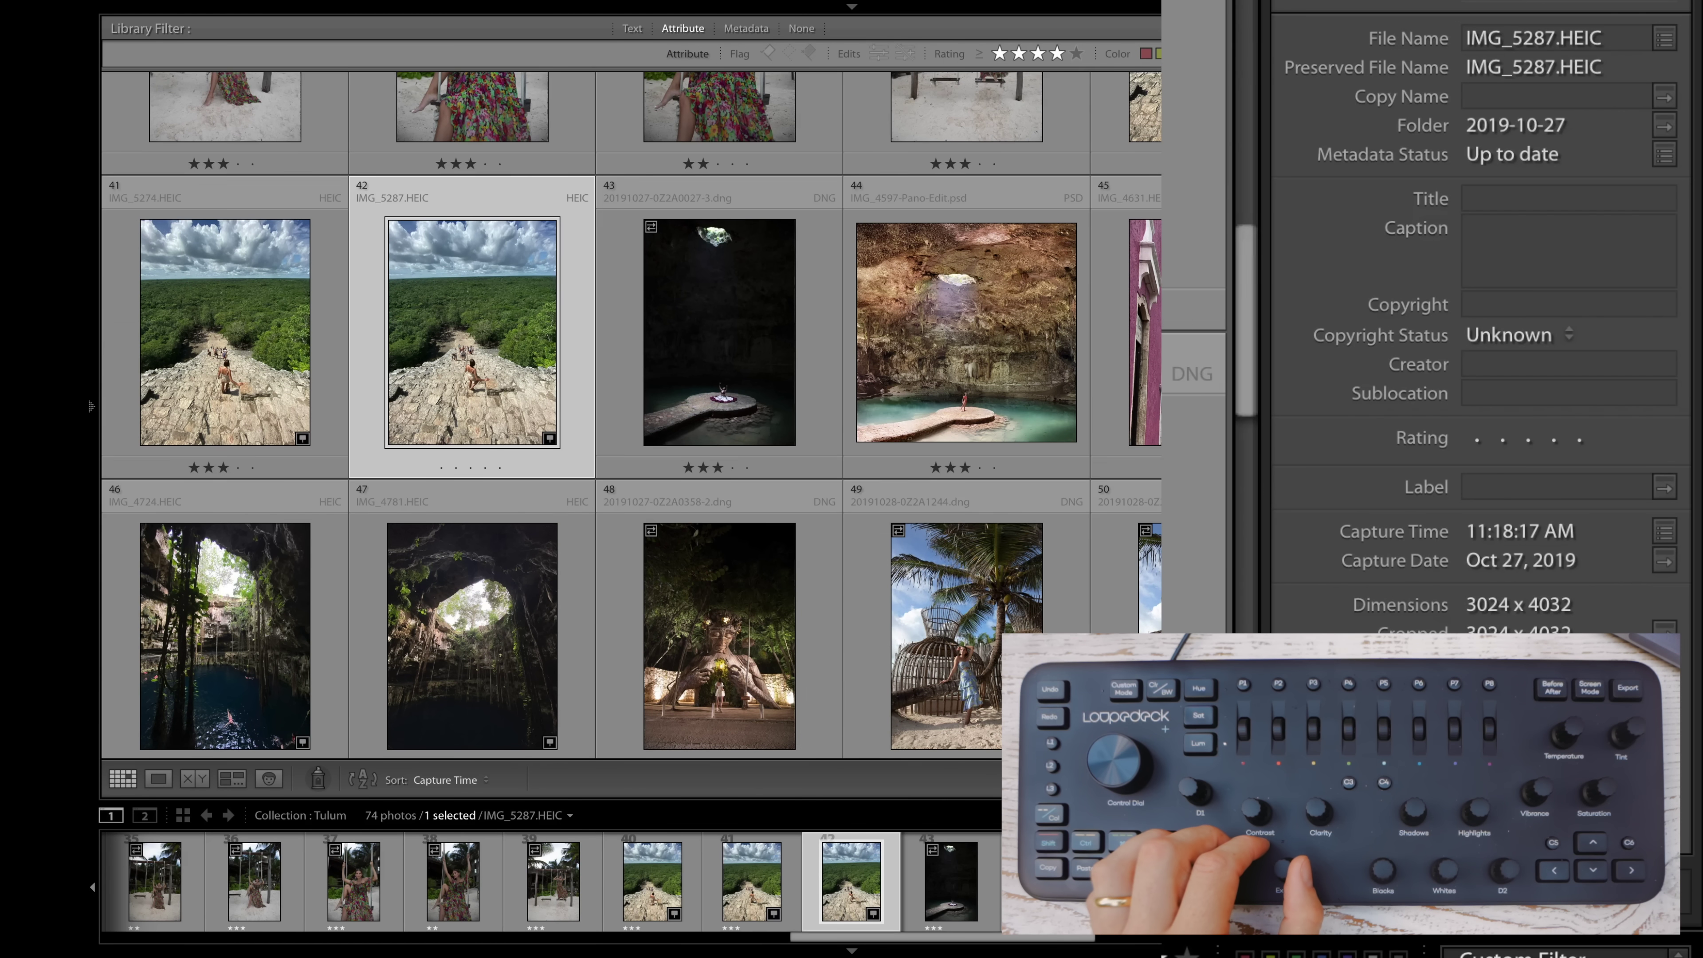
Step: Filter the grid to 4 stars and higher and open the yellow-boat photo in Develop
key("ctrl+alt+4")
scroll(820, 494, "down", 2)
scroll(819, 493, "down", 3)
key("j")
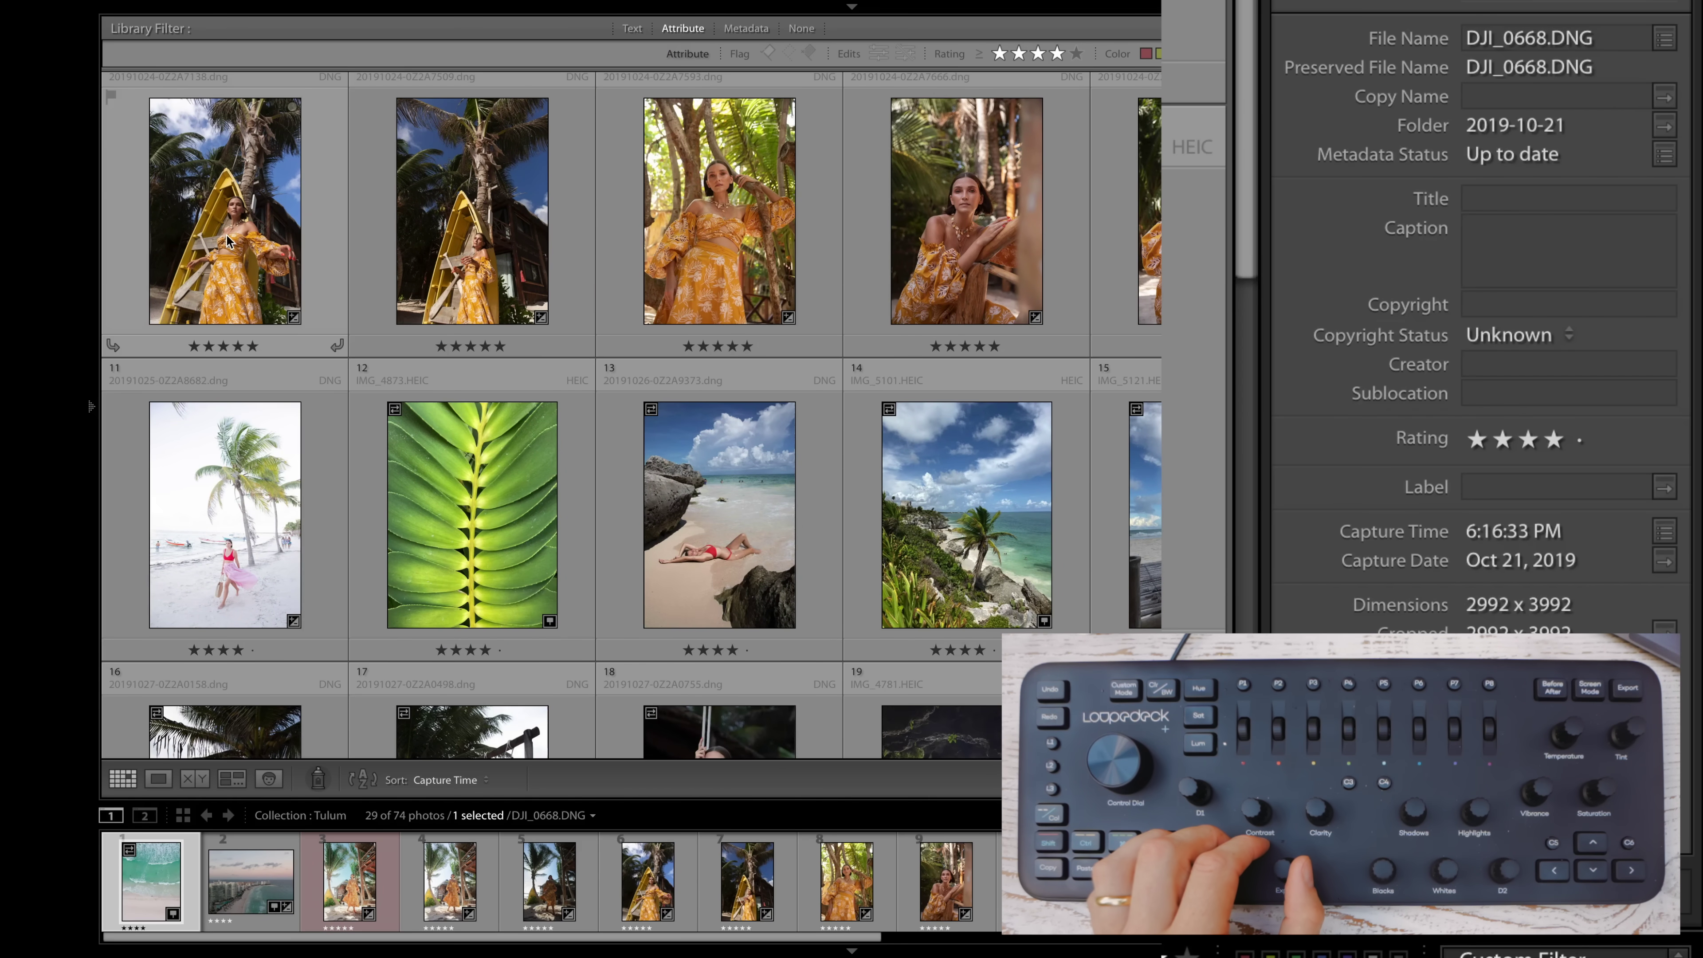
double_click(221, 233)
key("d")
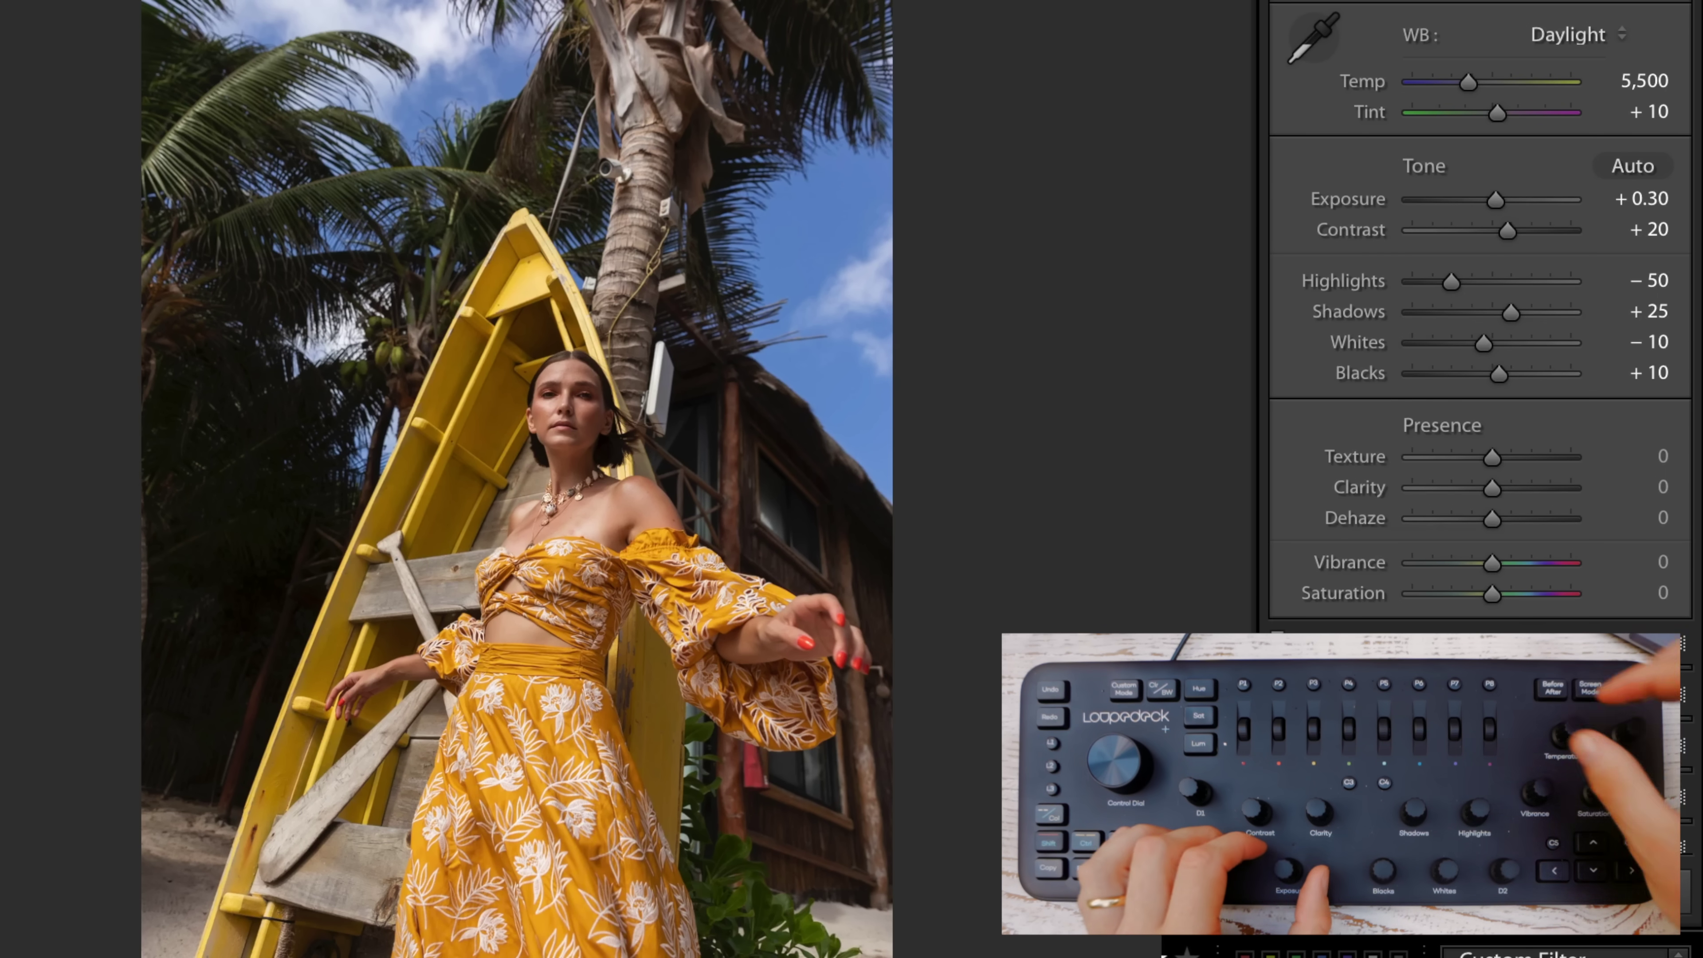
Step: Raise exposure to about +0.75 and cool the white balance slightly
key("Up")
key("Up")
key("Up")
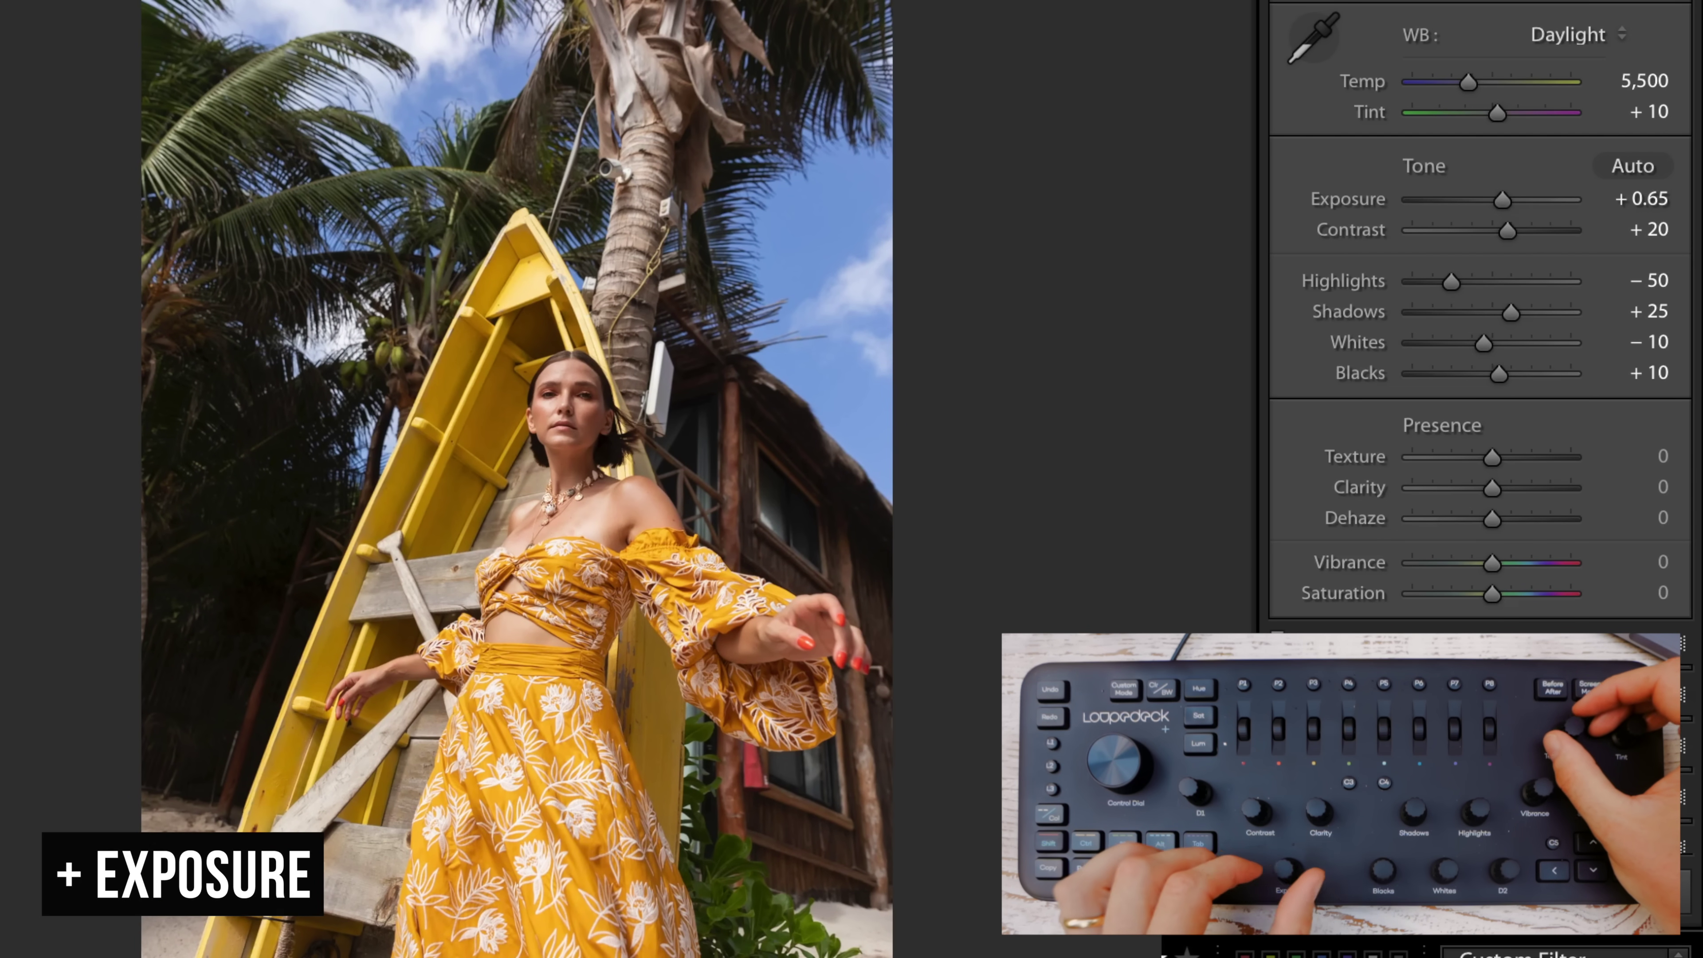
key("equal")
key("equal")
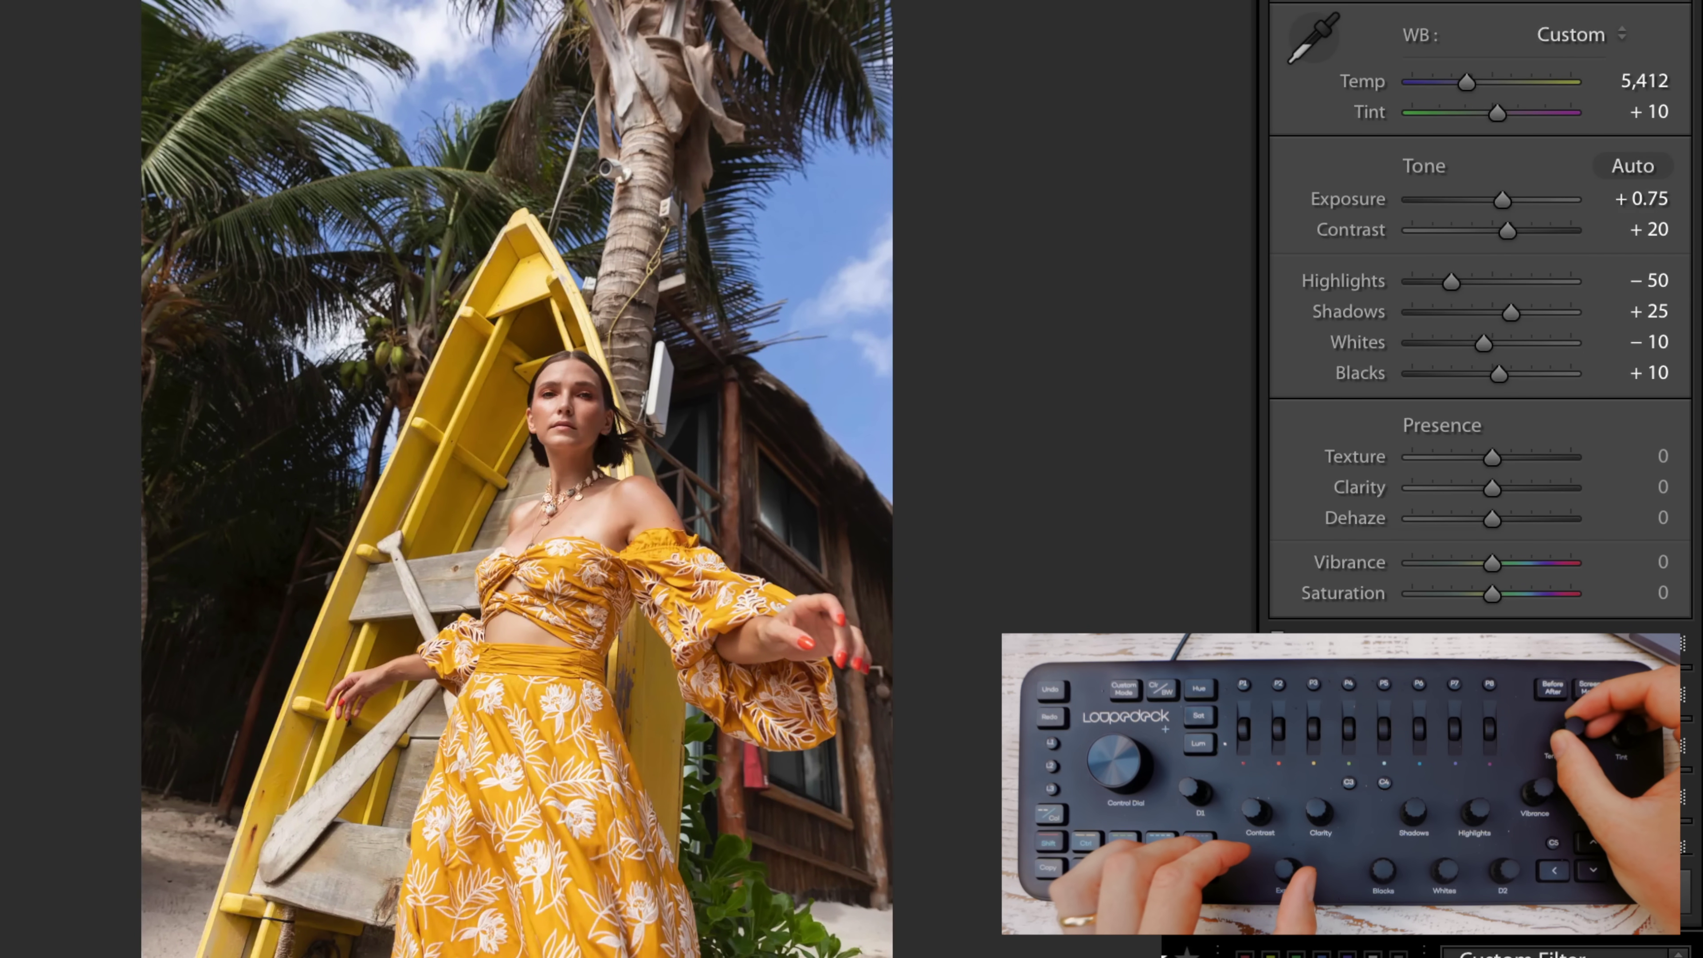
key("minus")
key("minus")
key("minus")
key("equal")
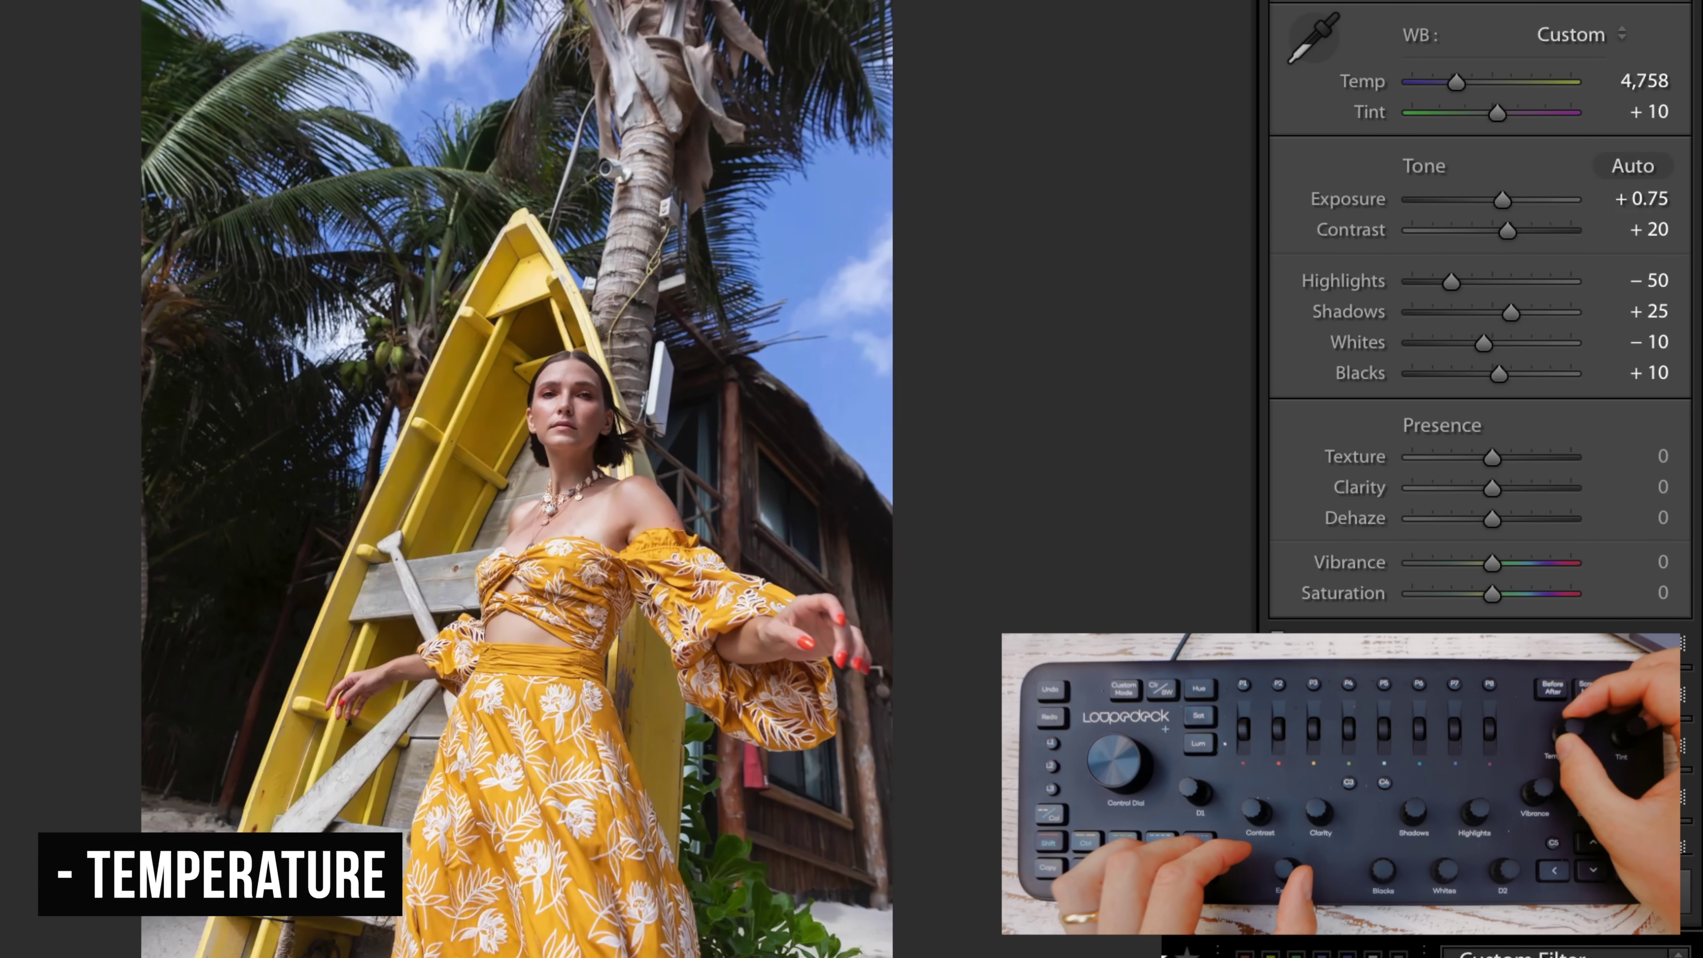
key("equal")
key("minus")
key("minus")
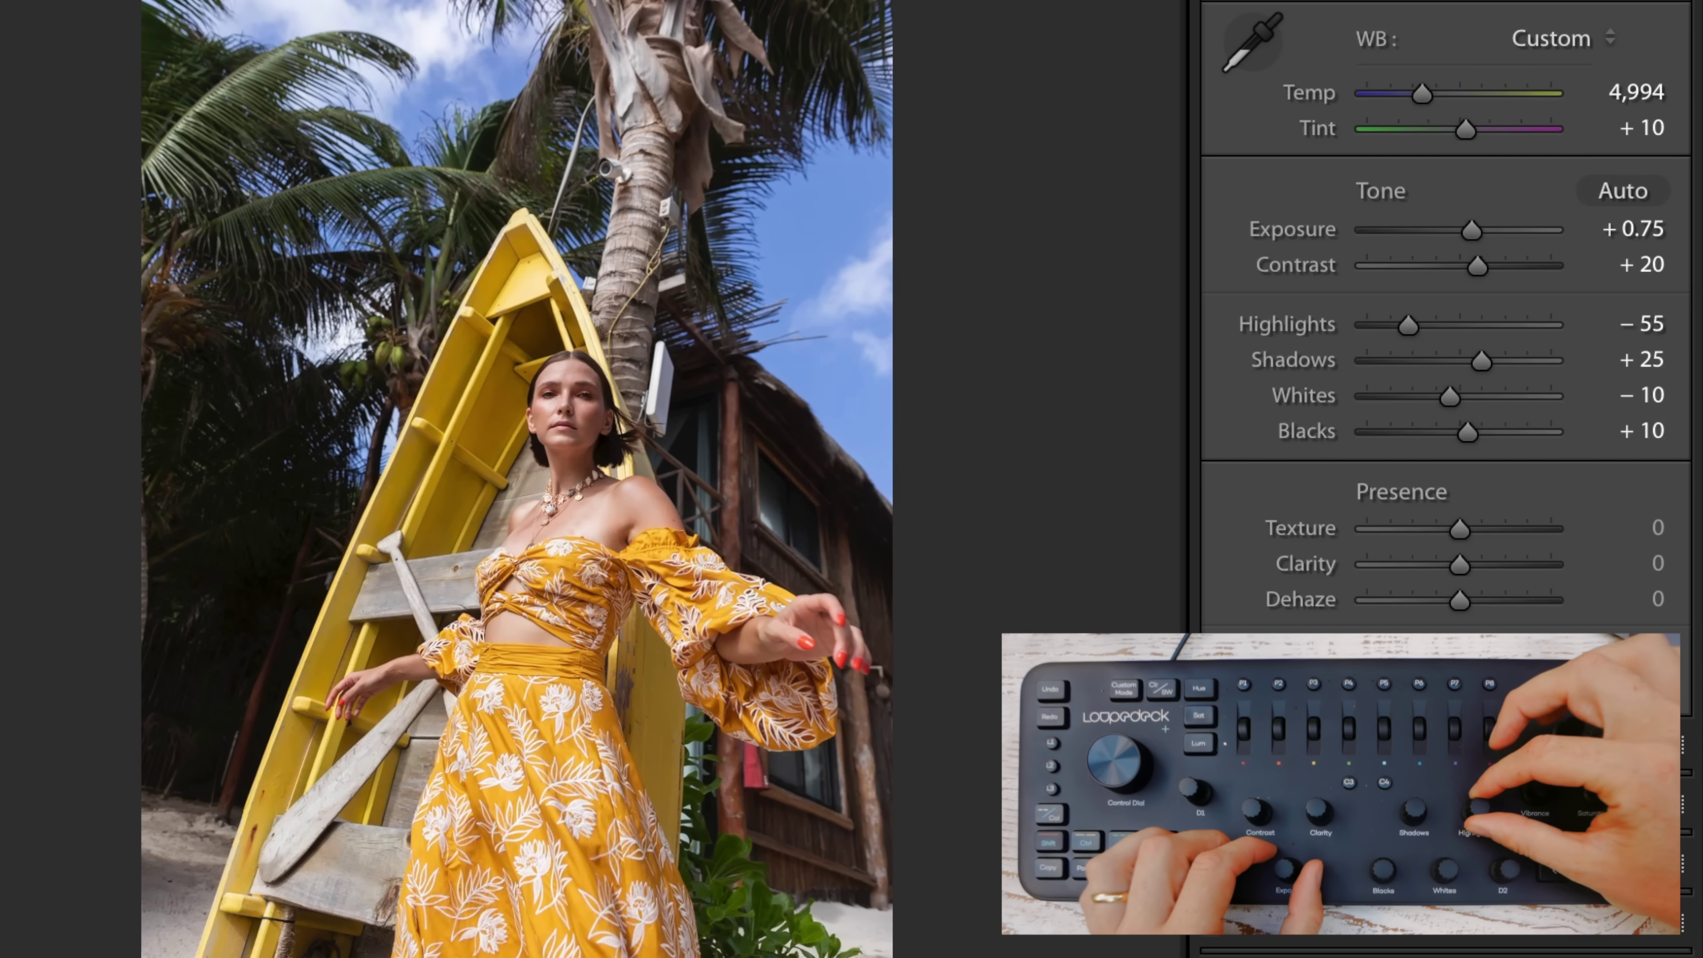
Step: Pull highlights down to −61 and lift shadows to +56
key("minus")
key("equal")
key("equal")
key("equal")
key("equal")
key("equal")
key("equal")
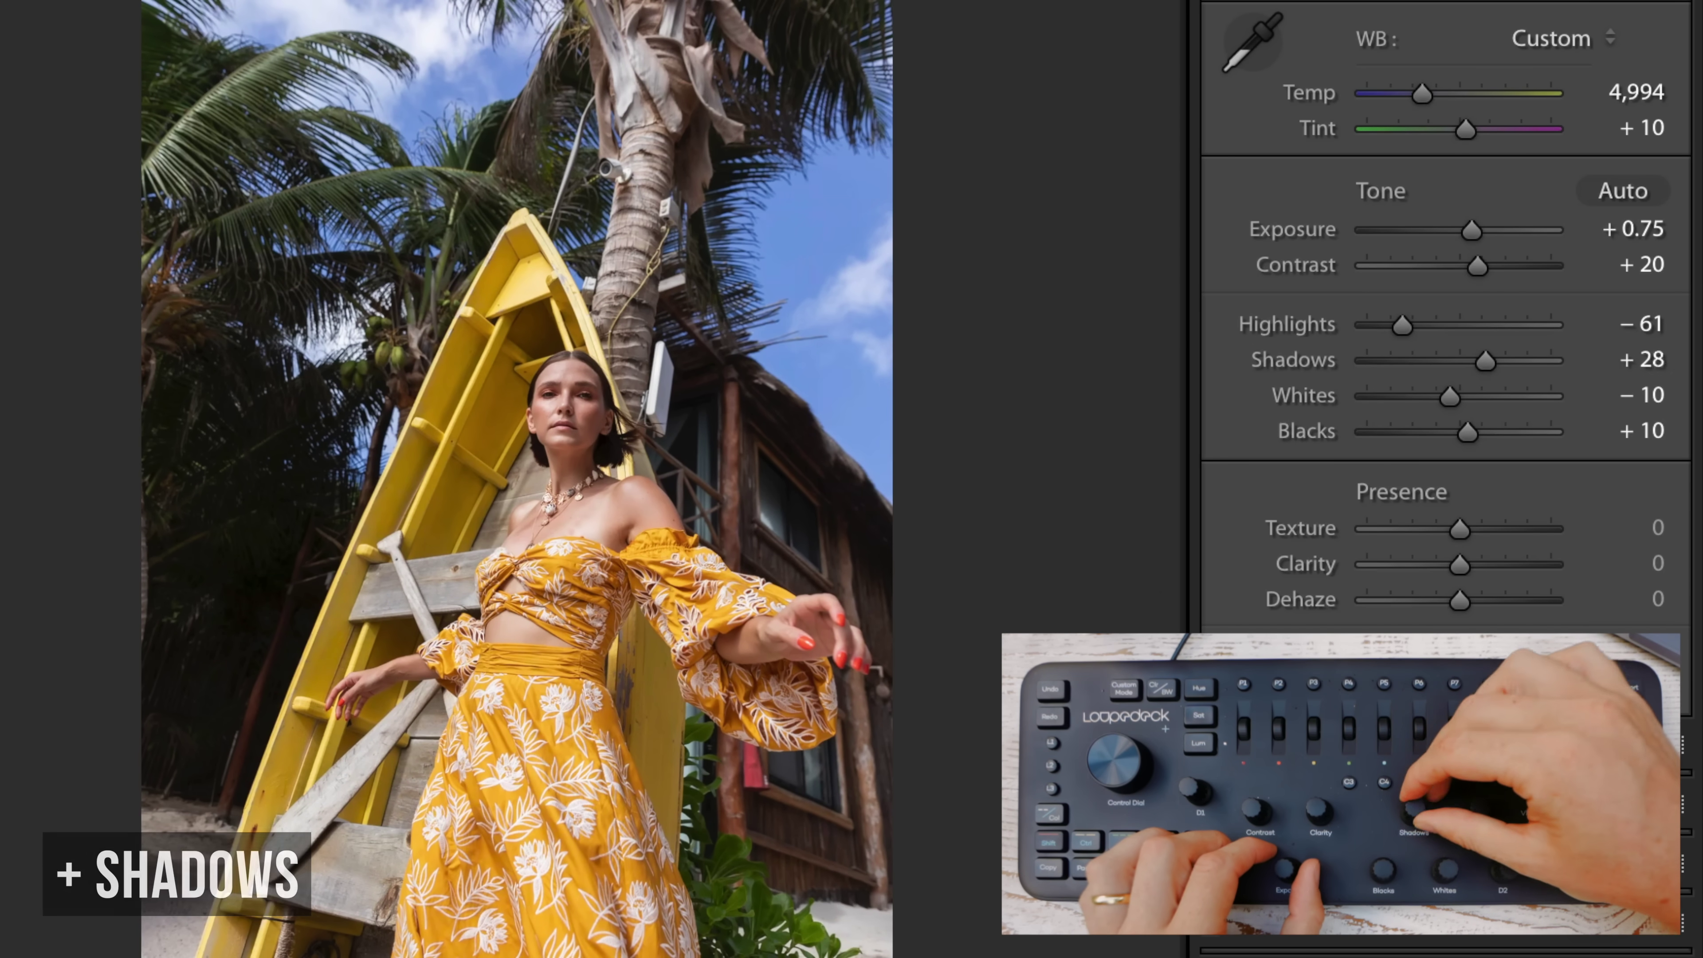
key("minus")
key("equal")
key("equal")
key("equal")
key("equal")
key("equal")
key("equal")
key("equal")
key("minus")
key("minus")
key("minus")
key("minus")
key("minus")
key("minus")
key("minus")
key("equal")
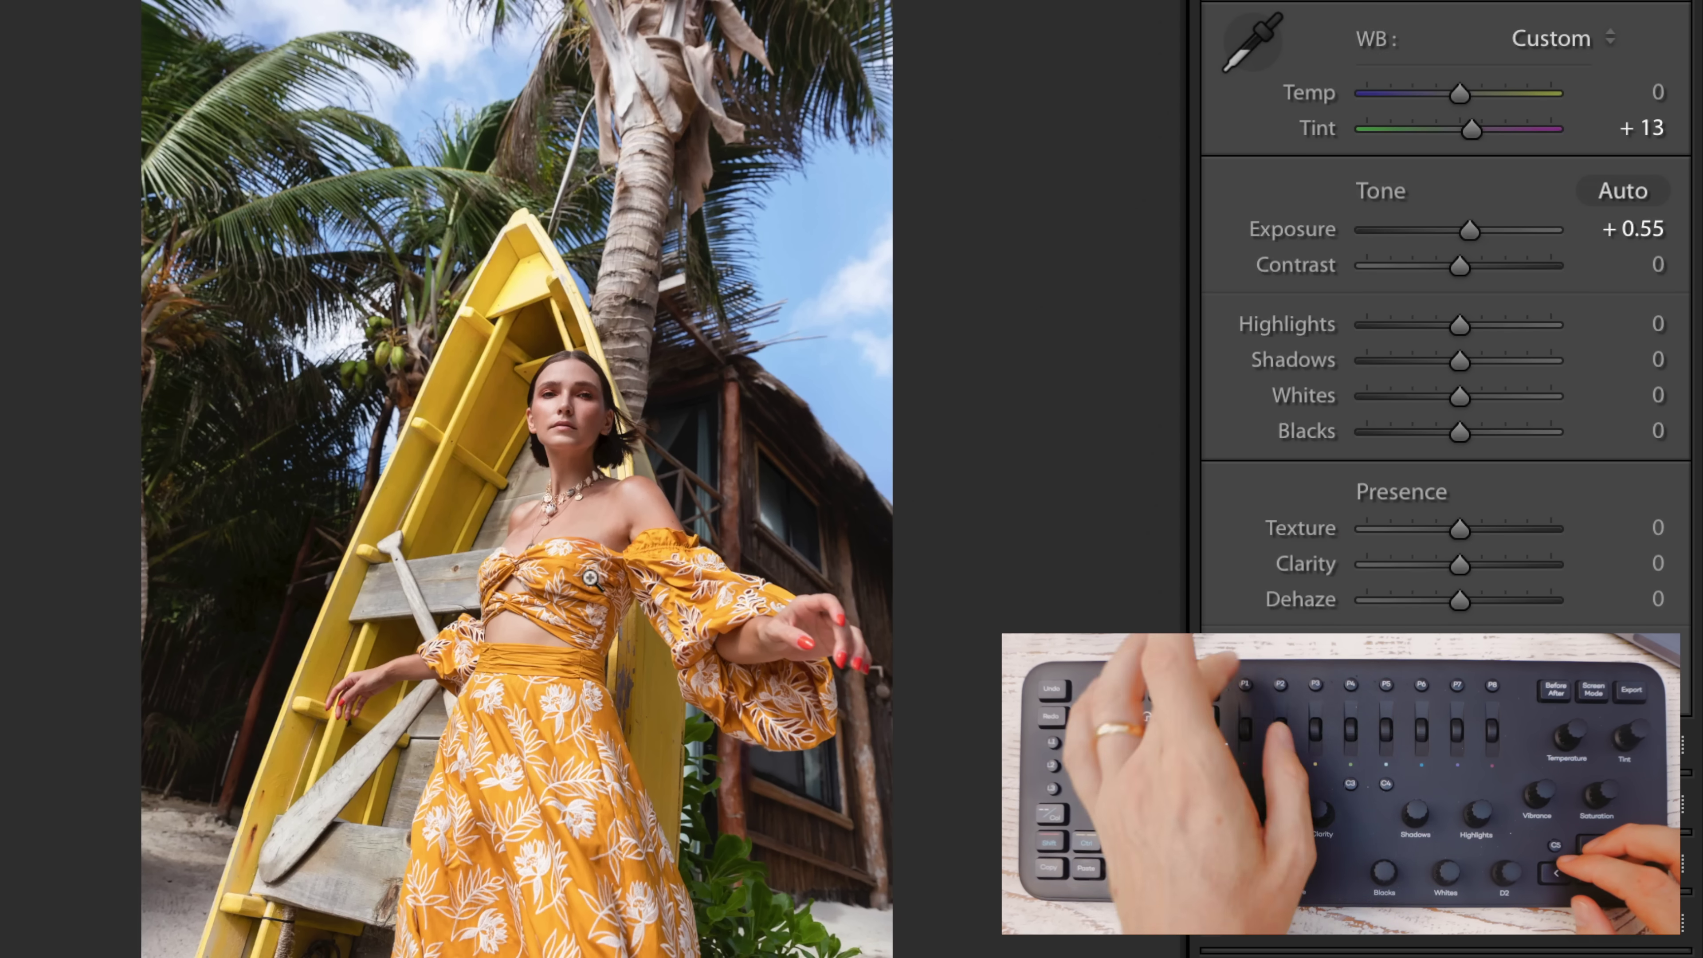
Step: Cycle through the Stalman Classic, Modern, Spring and Summer presets, settling on Spring
key("F1")
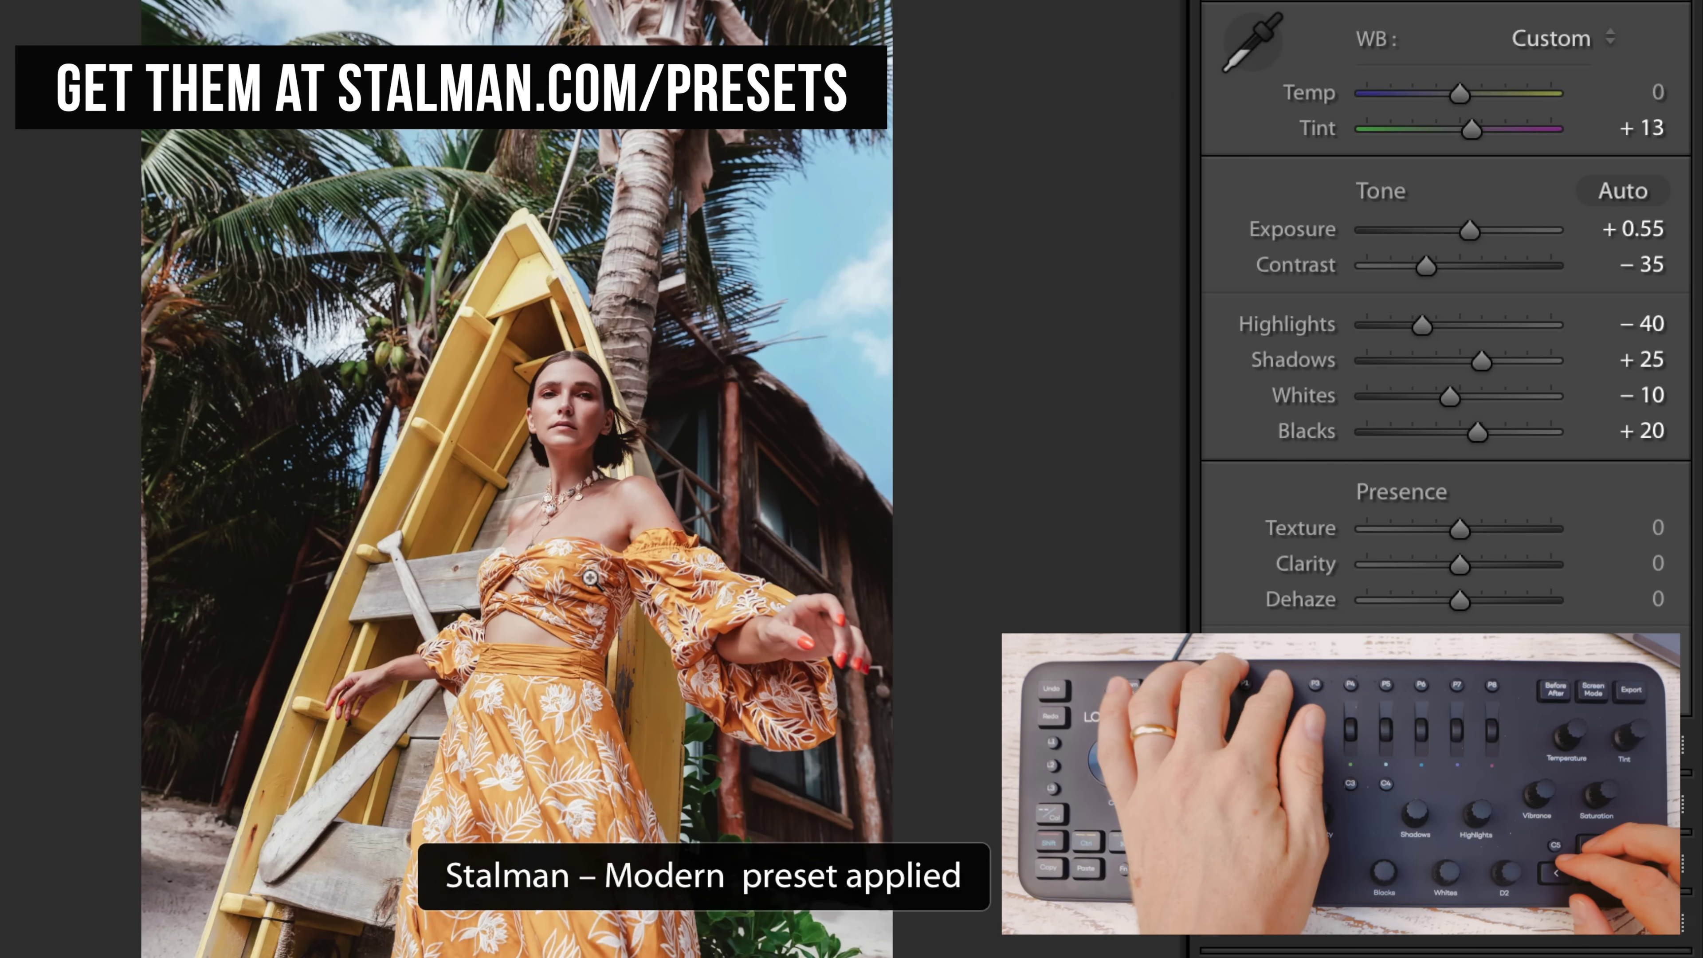
key("F2")
key("F3")
key("F4")
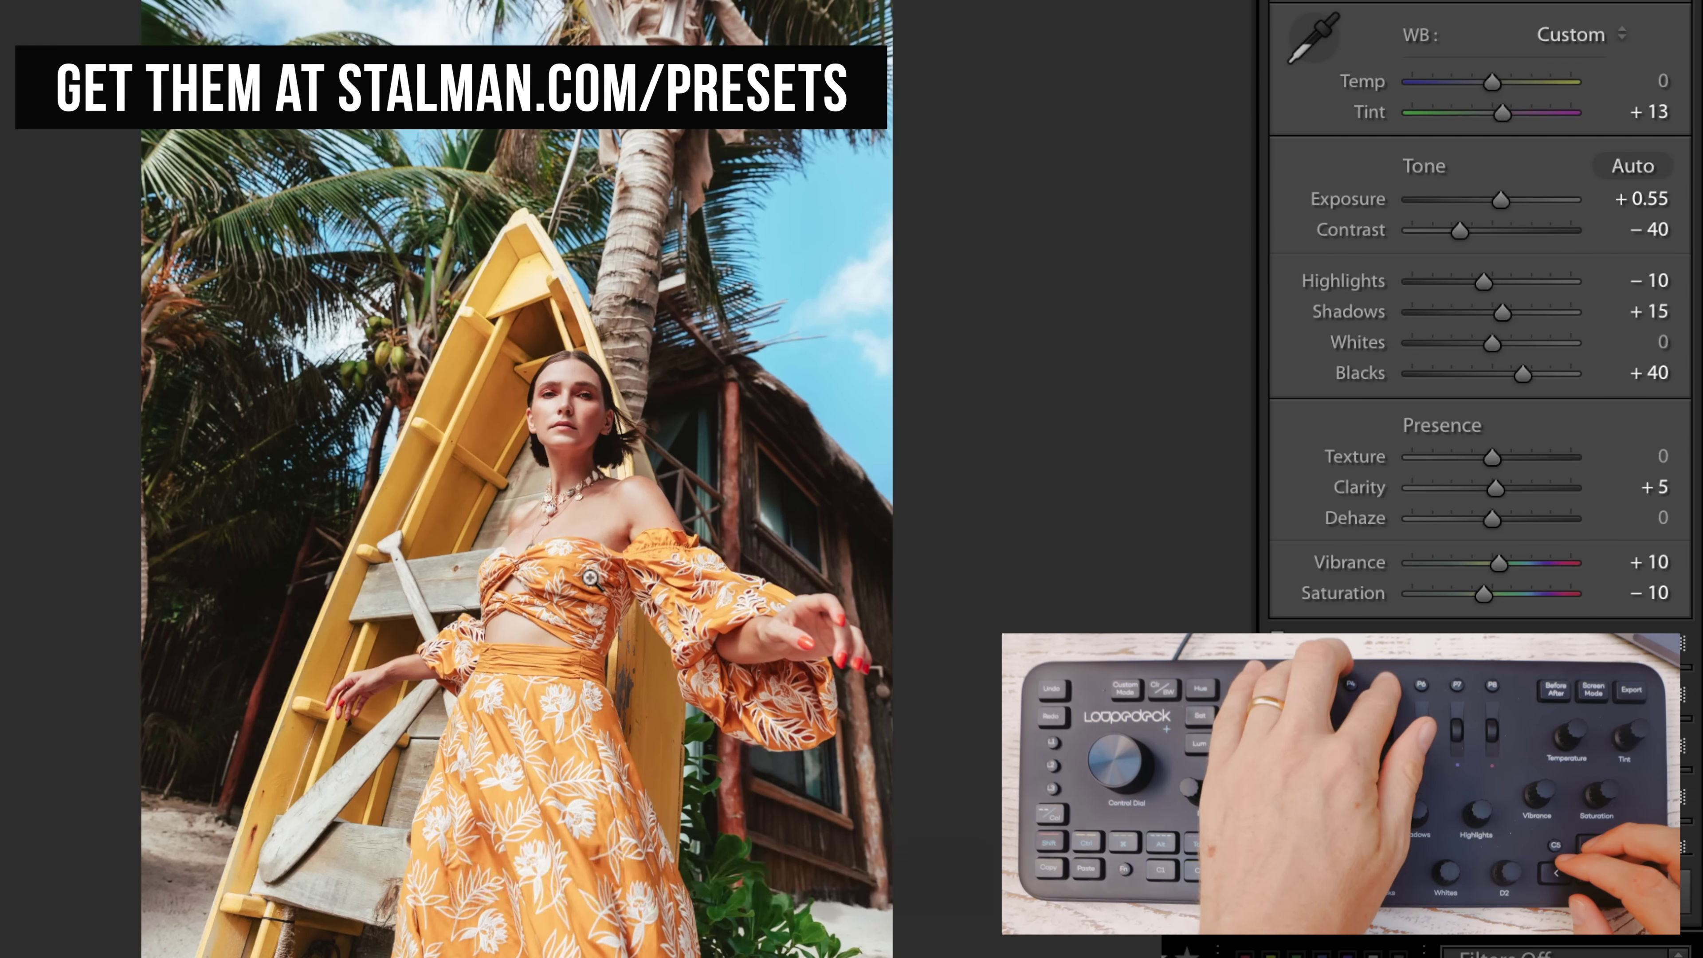
key("F3")
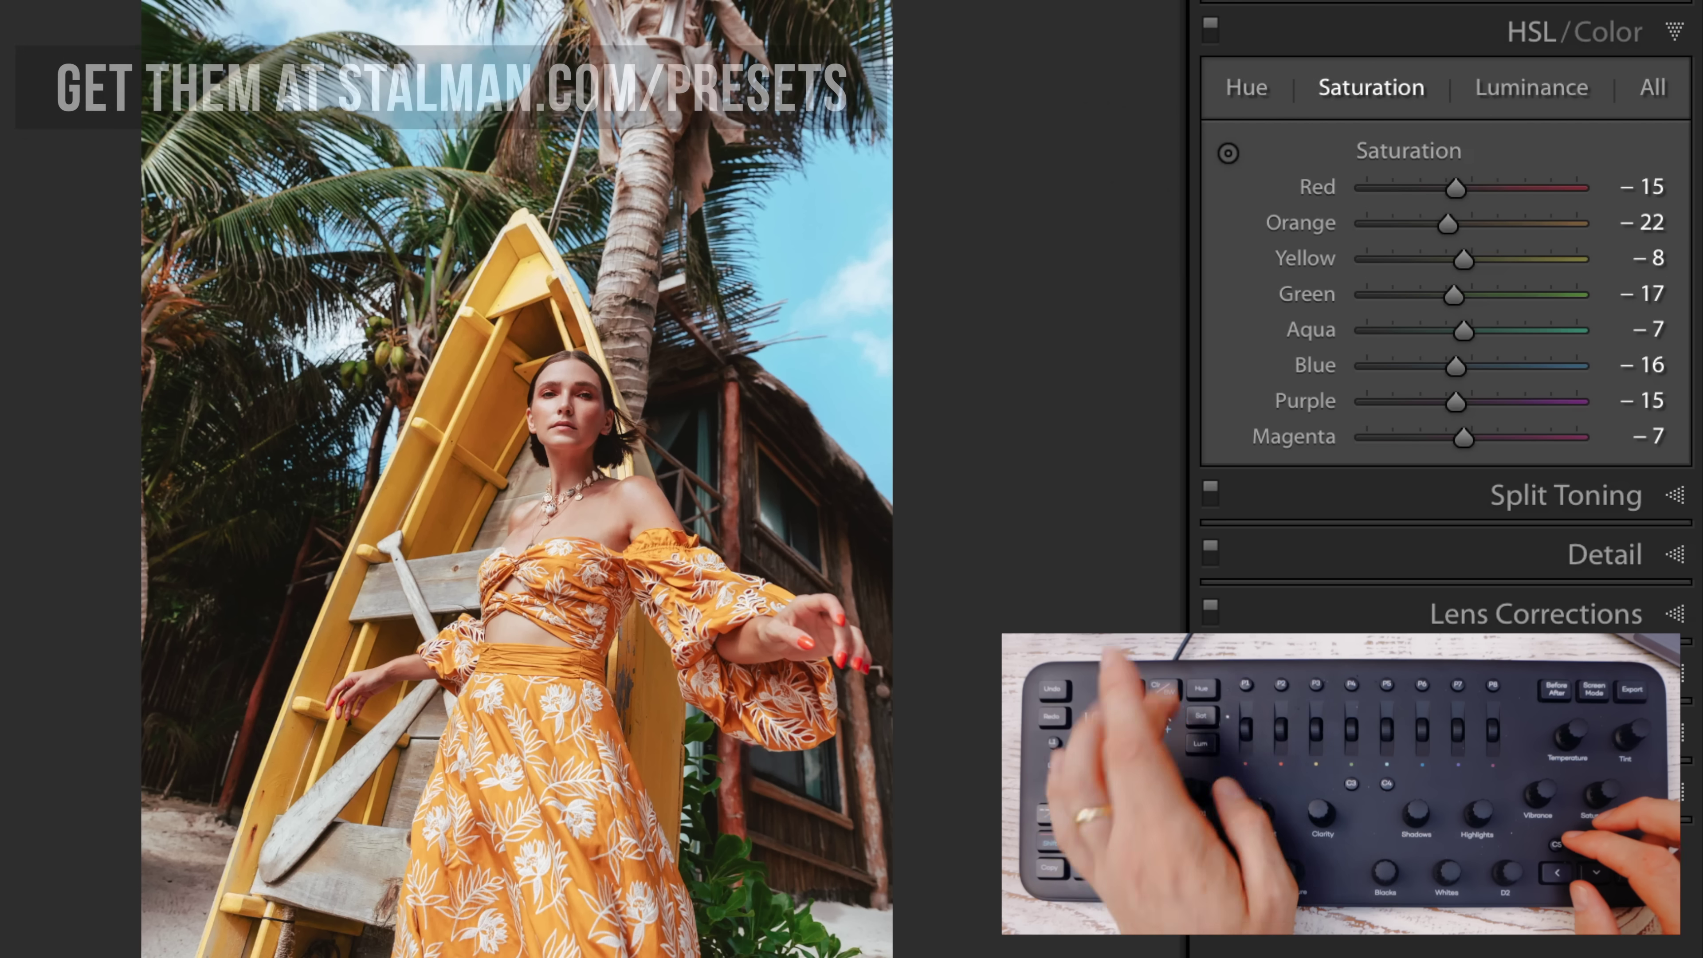
Step: Raise Orange hue and darken the blues in HSL luminance, Aqua −26 and Blue −12
key("ctrl+alt+shift+h")
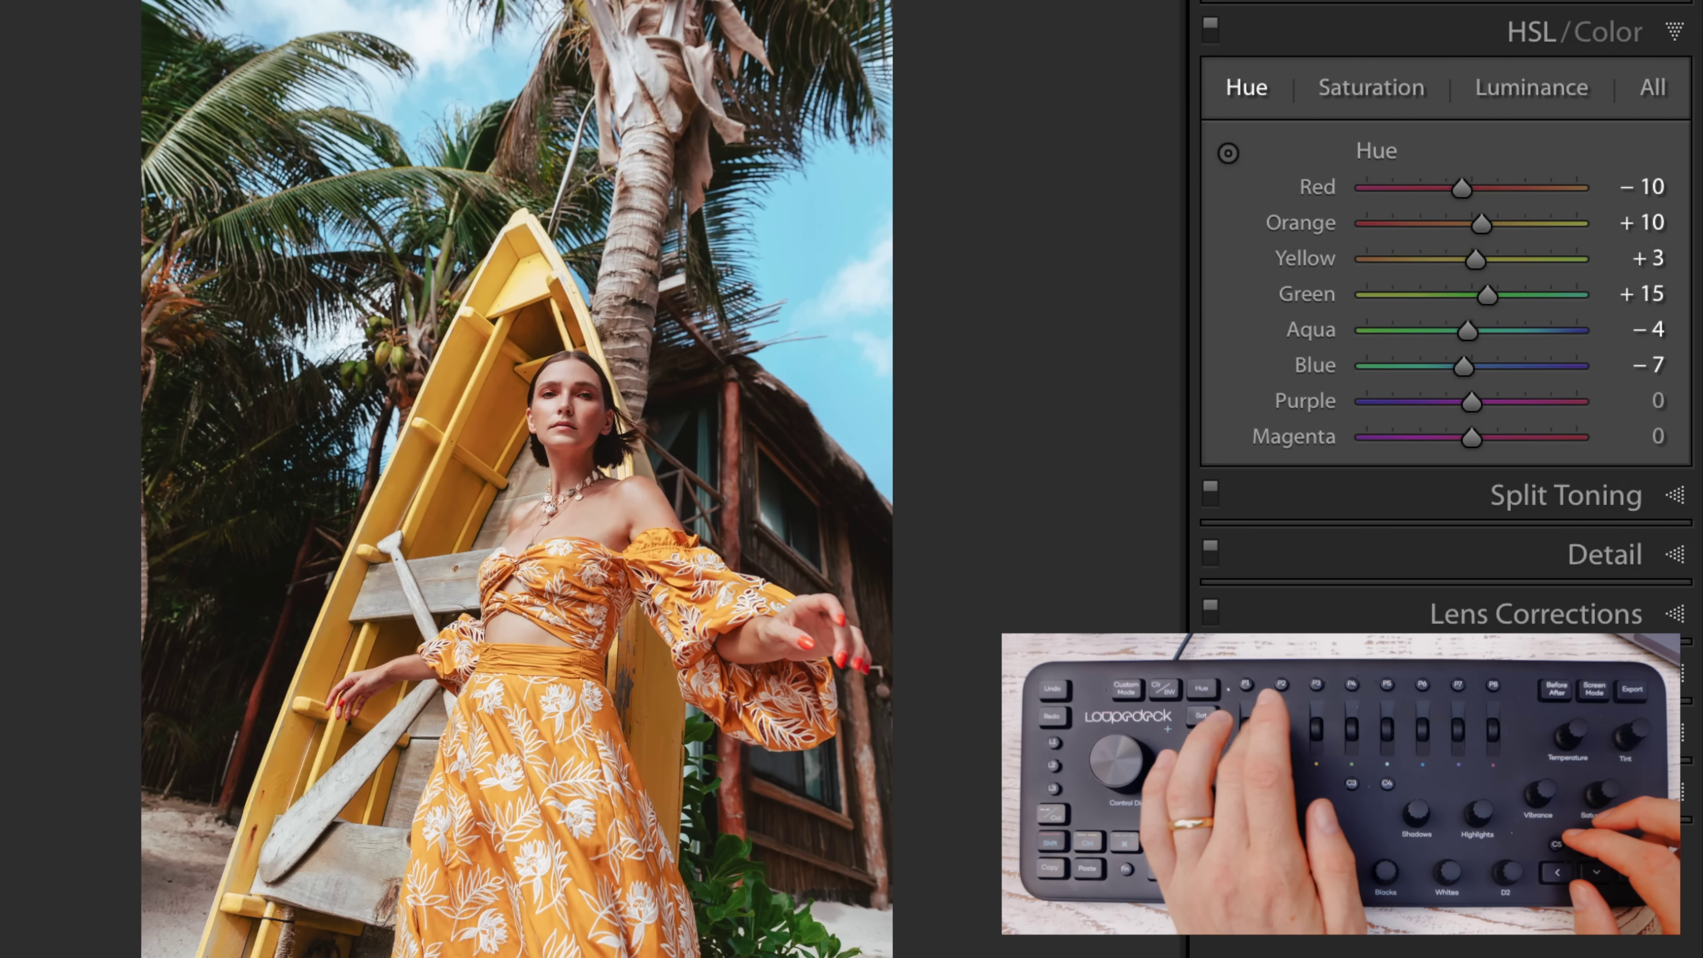
scroll(1481, 223, "up", 6)
scroll(1487, 224, "down", 1)
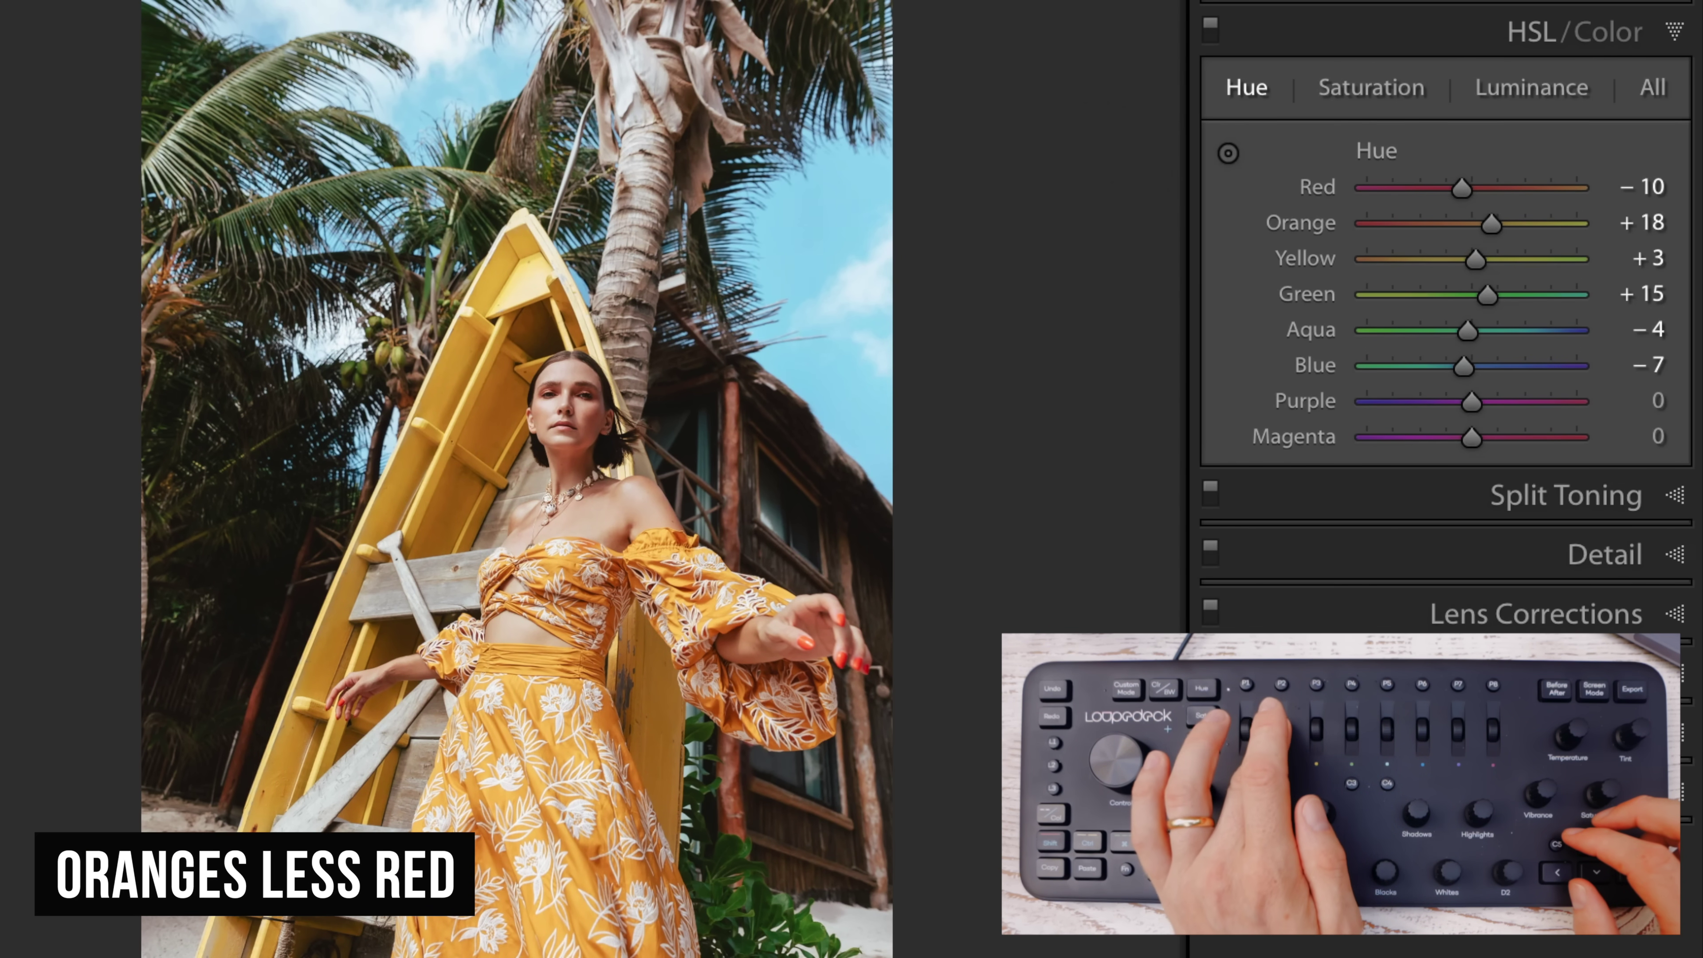
scroll(1491, 224, "down", 1)
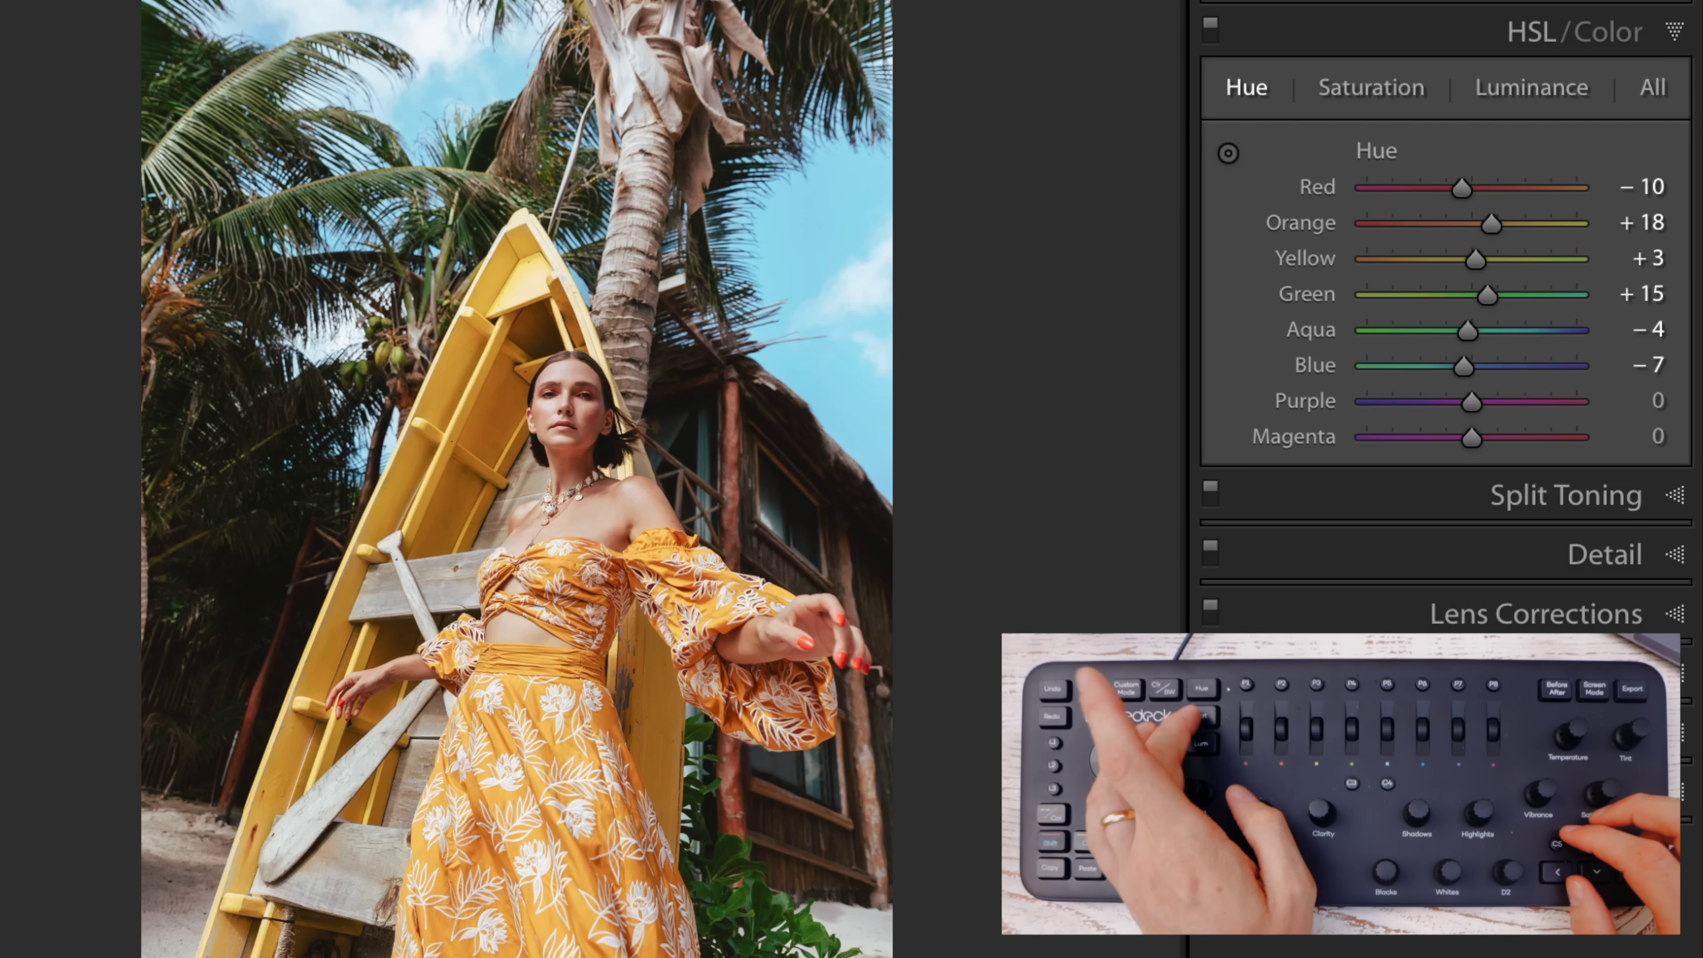
key("ctrl+alt+5")
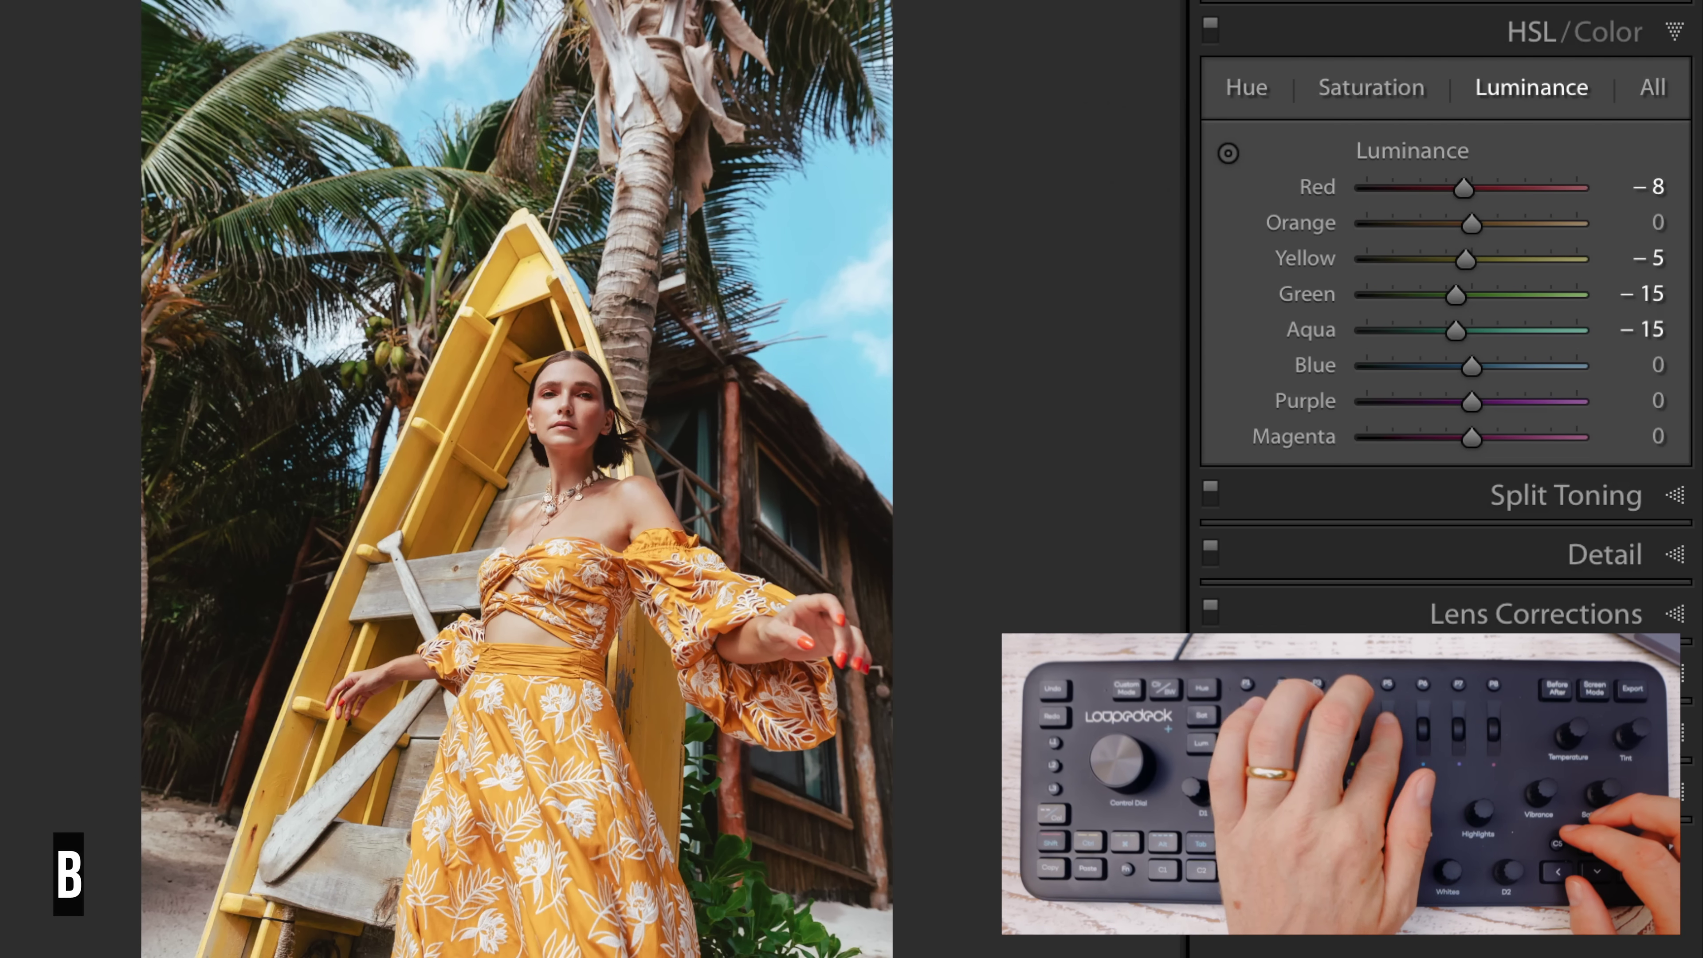
scroll(1471, 366, "down", 12)
key("minus")
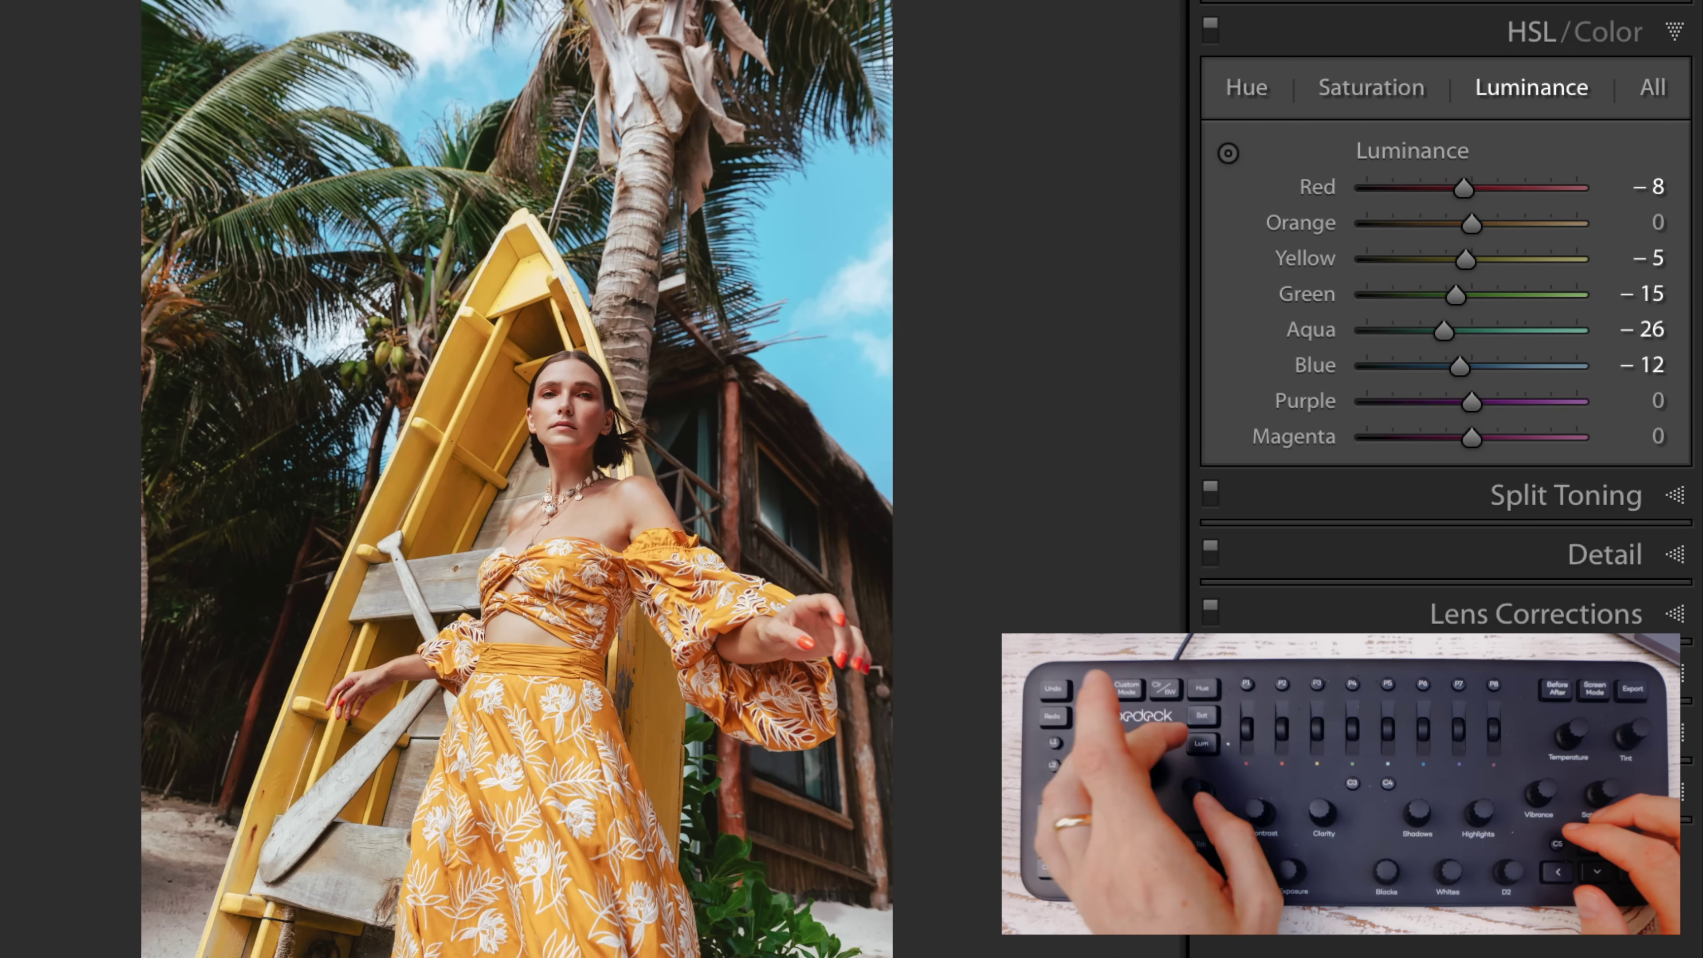
Step: Boost Yellow saturation to +70
key("ctrl+alt+4")
scroll(1456, 296, "up", 4)
scroll(1464, 260, "up", 3)
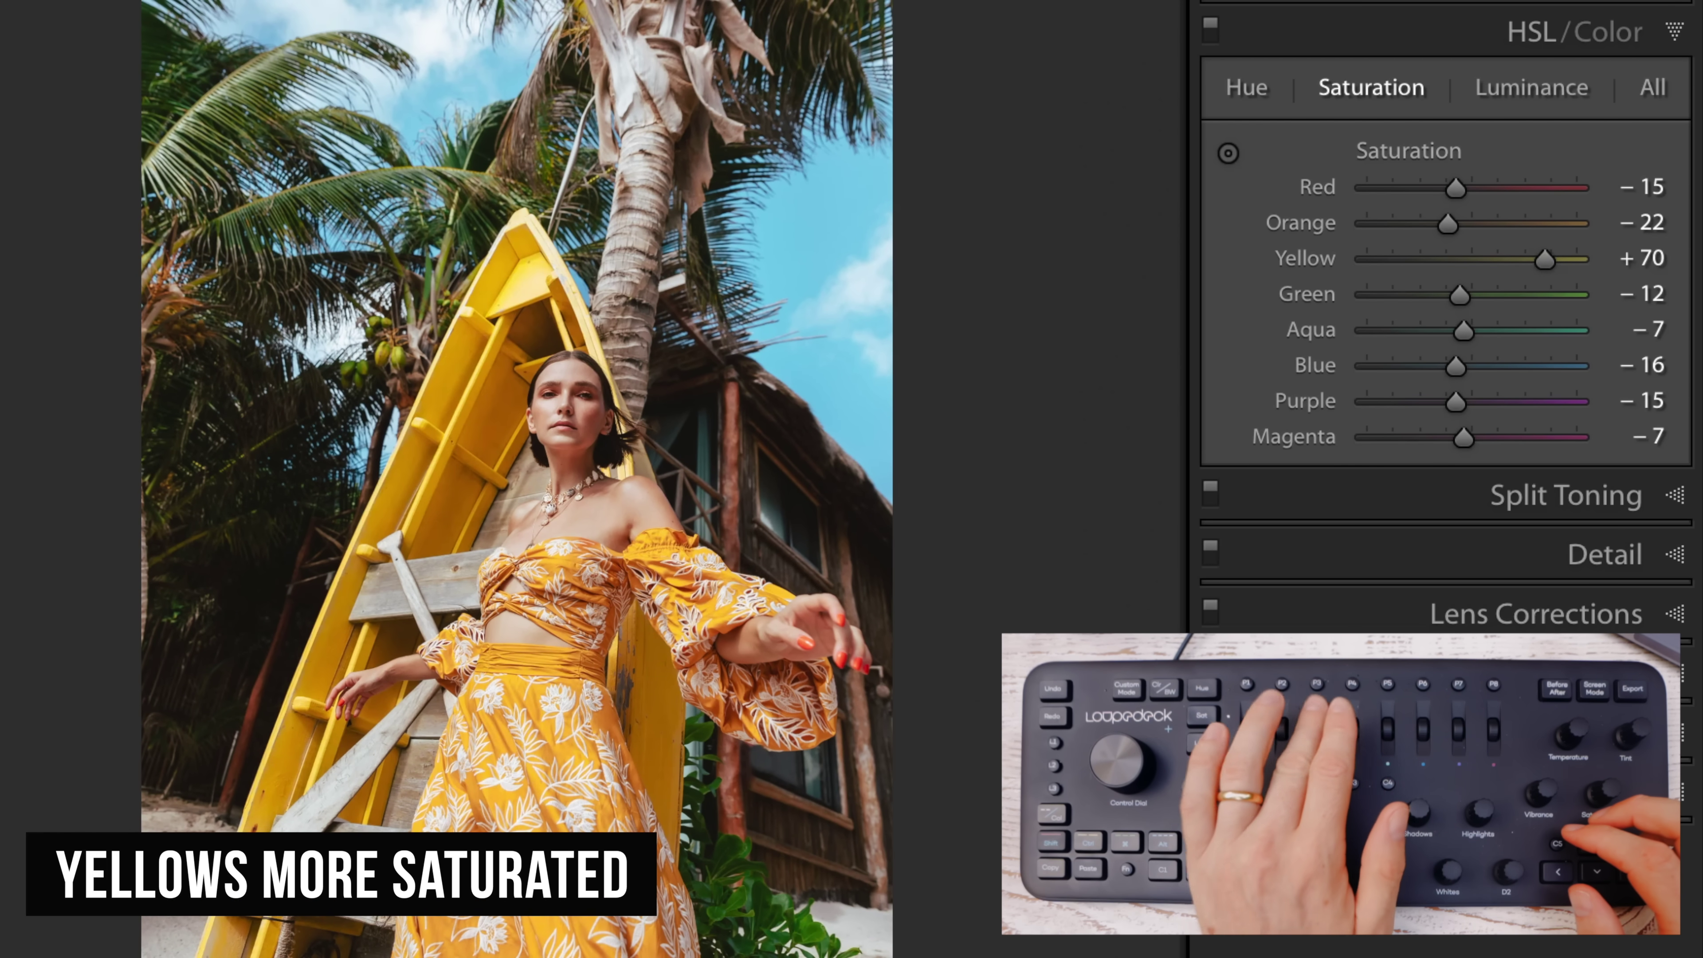
key("plus")
key("plus")
key("plus")
key("plus")
key("plus")
key("plus")
key("plus")
key("plus")
key("plus")
key("plus")
key("plus")
key("plus")
key("plus")
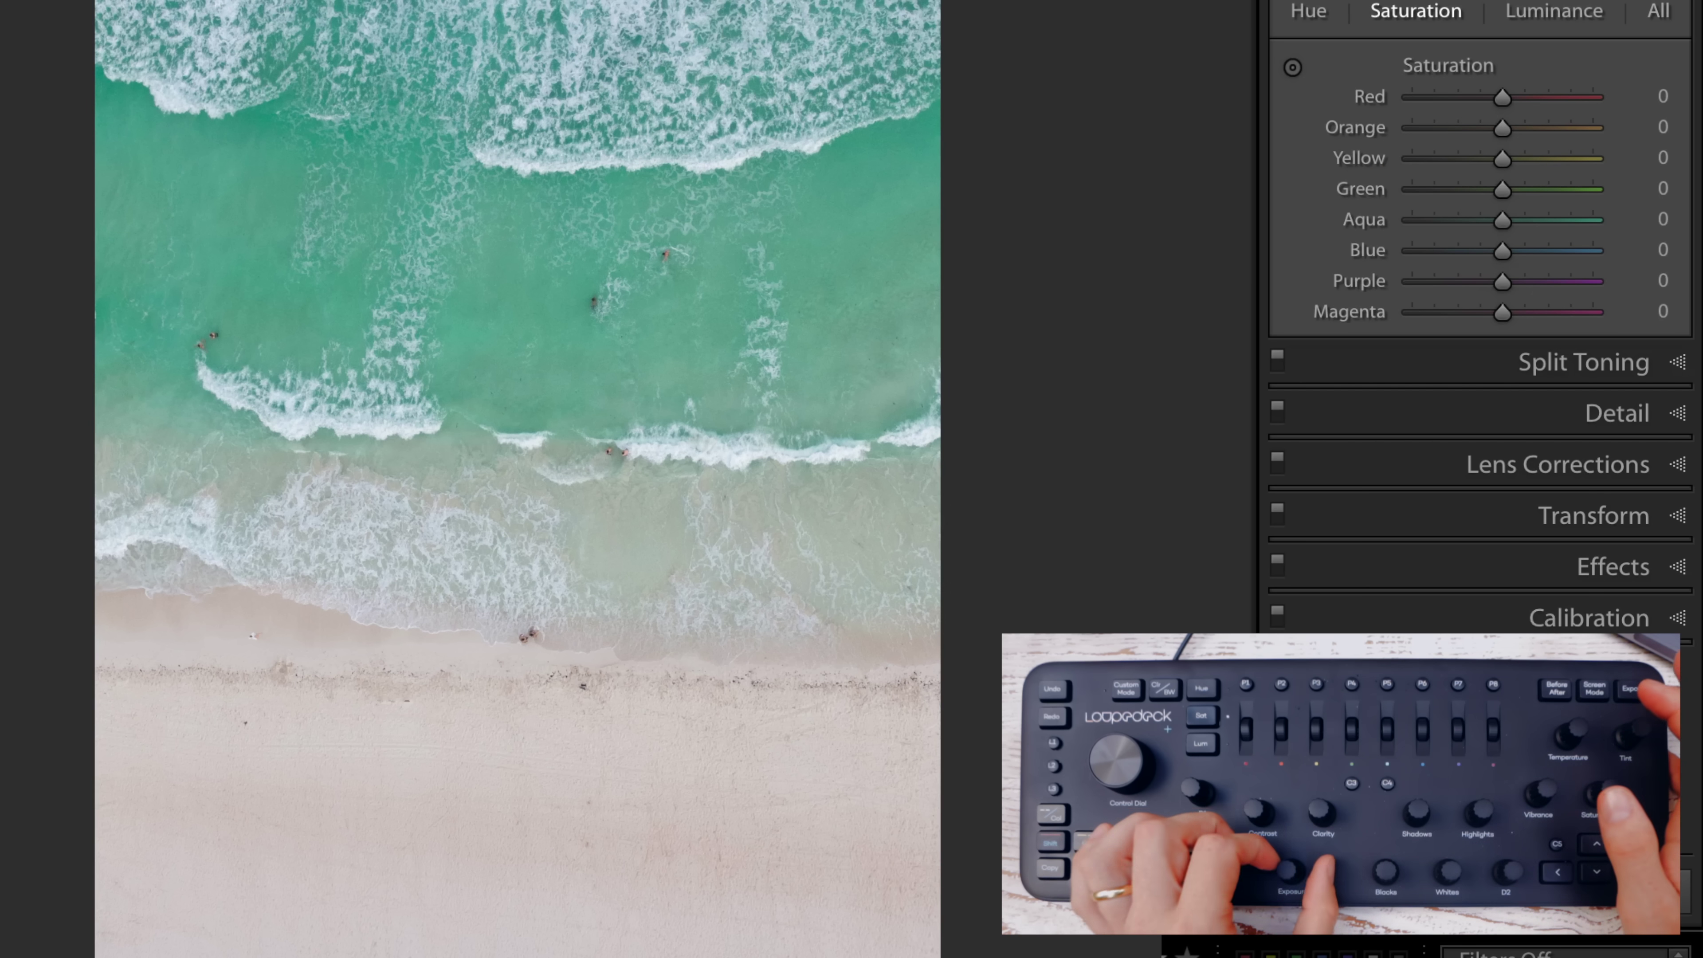
Step: Set the aerial beach shot to Clarity +8, Contrast +95 and Exposure −0.40
key("plus")
key("plus")
key("plus")
key("plus")
key("plus")
key("plus")
key("plus")
key("plus")
key("plus")
key("plus")
key("plus")
key("plus")
key("plus")
key("plus")
key("plus")
key("plus")
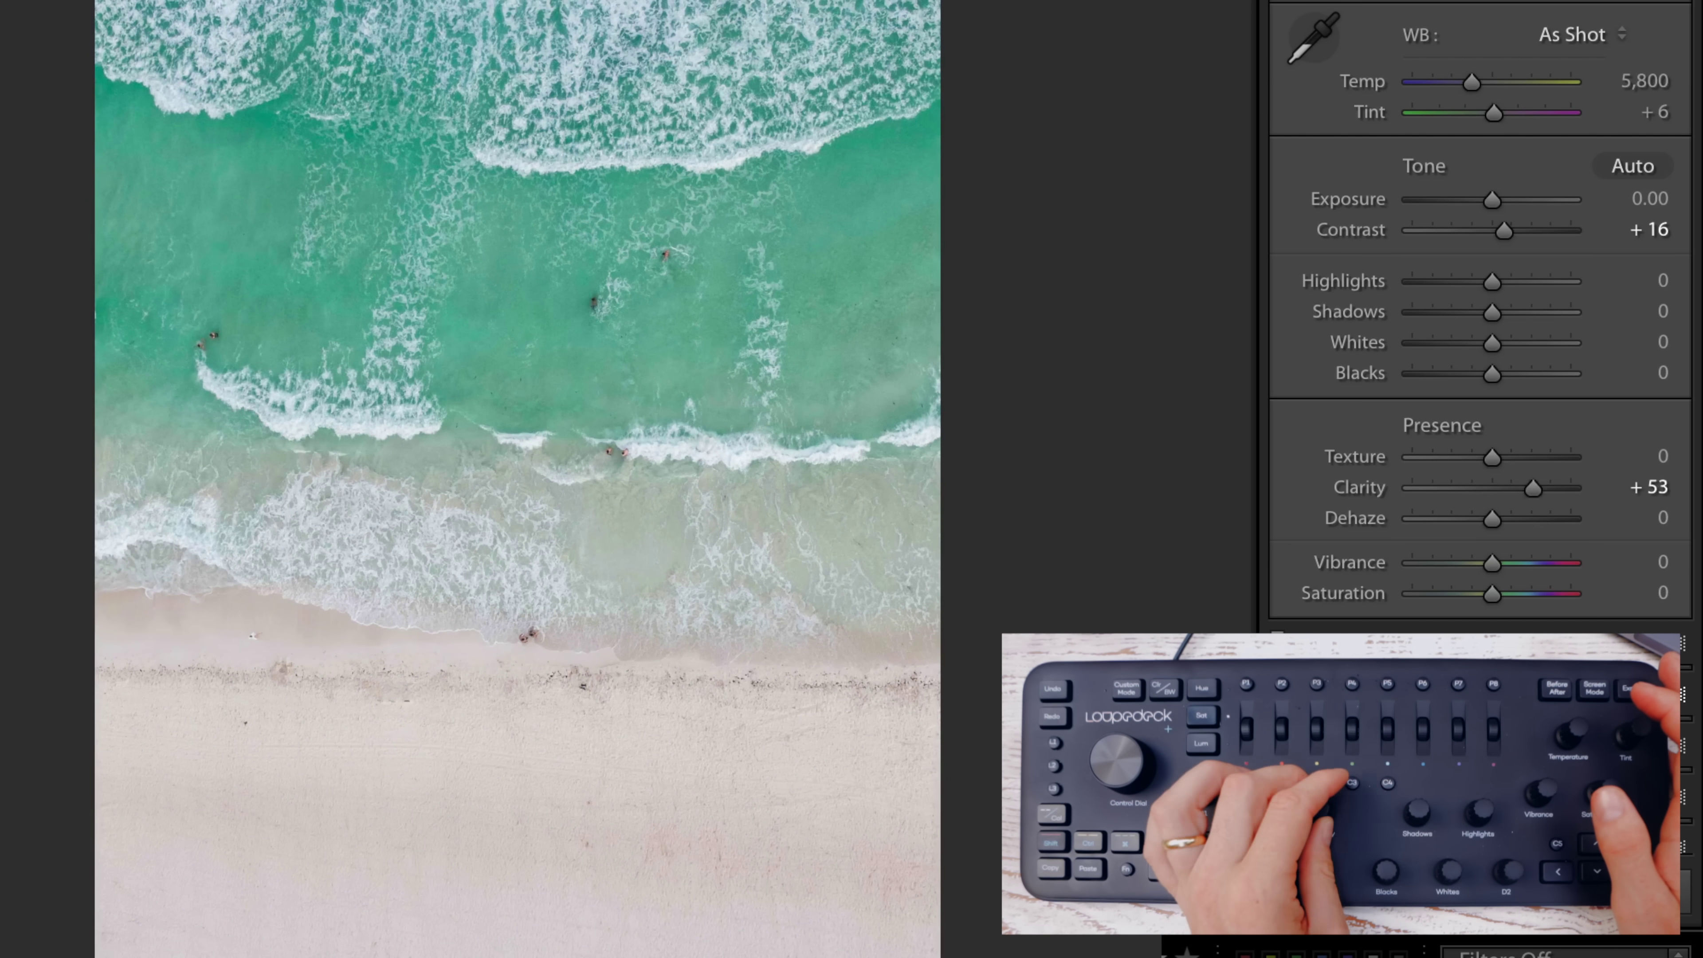
key("plus")
key("plus")
key("plus")
key("plus")
key("plus")
key("plus")
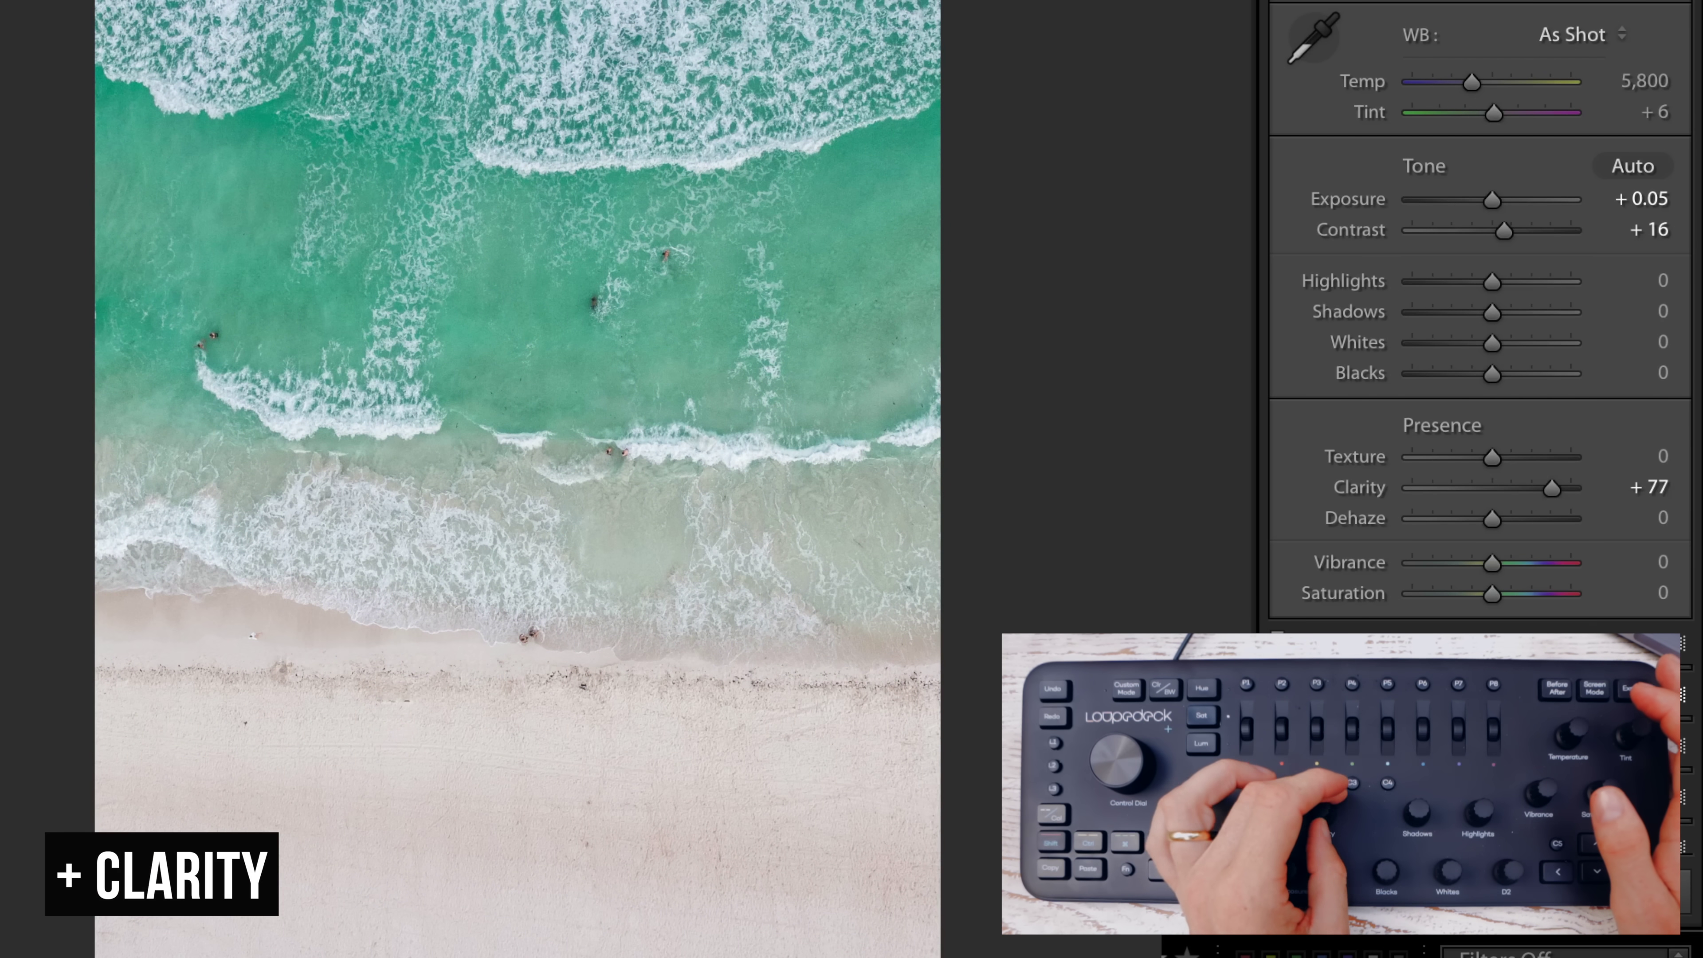
key("minus")
key("minus")
key("minus")
key("minus")
key("minus")
key("minus")
key("minus")
key("minus")
key("minus")
key("minus")
key("minus")
key("minus")
key("minus")
key("minus")
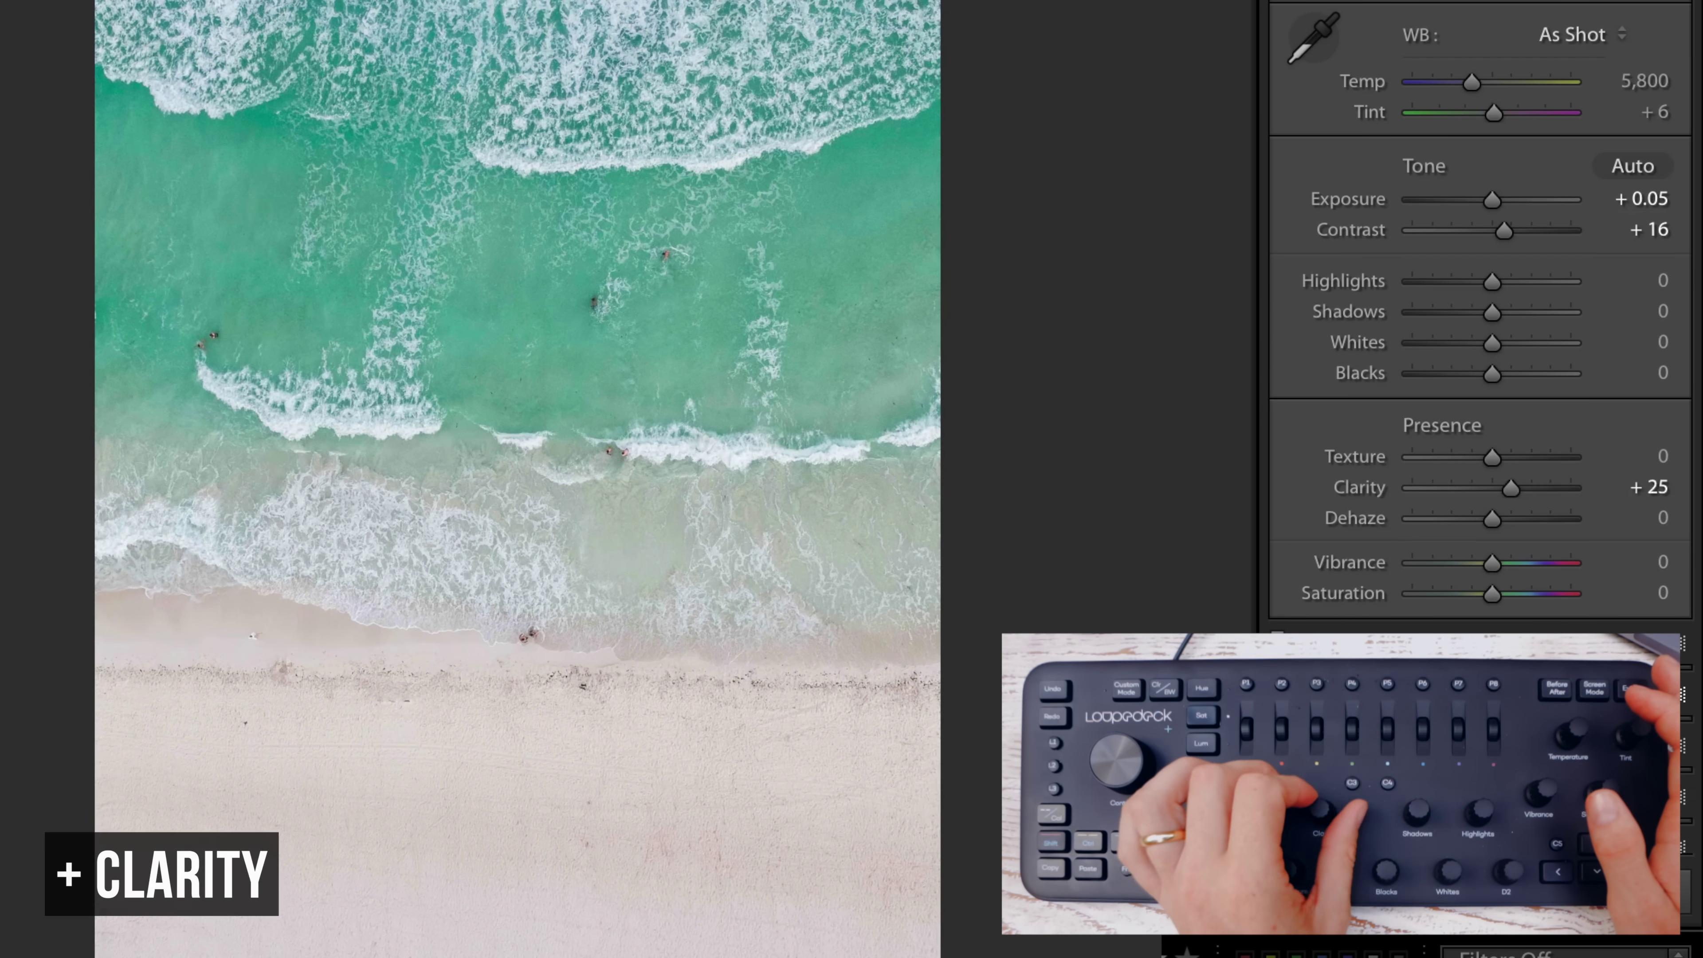
key("plus")
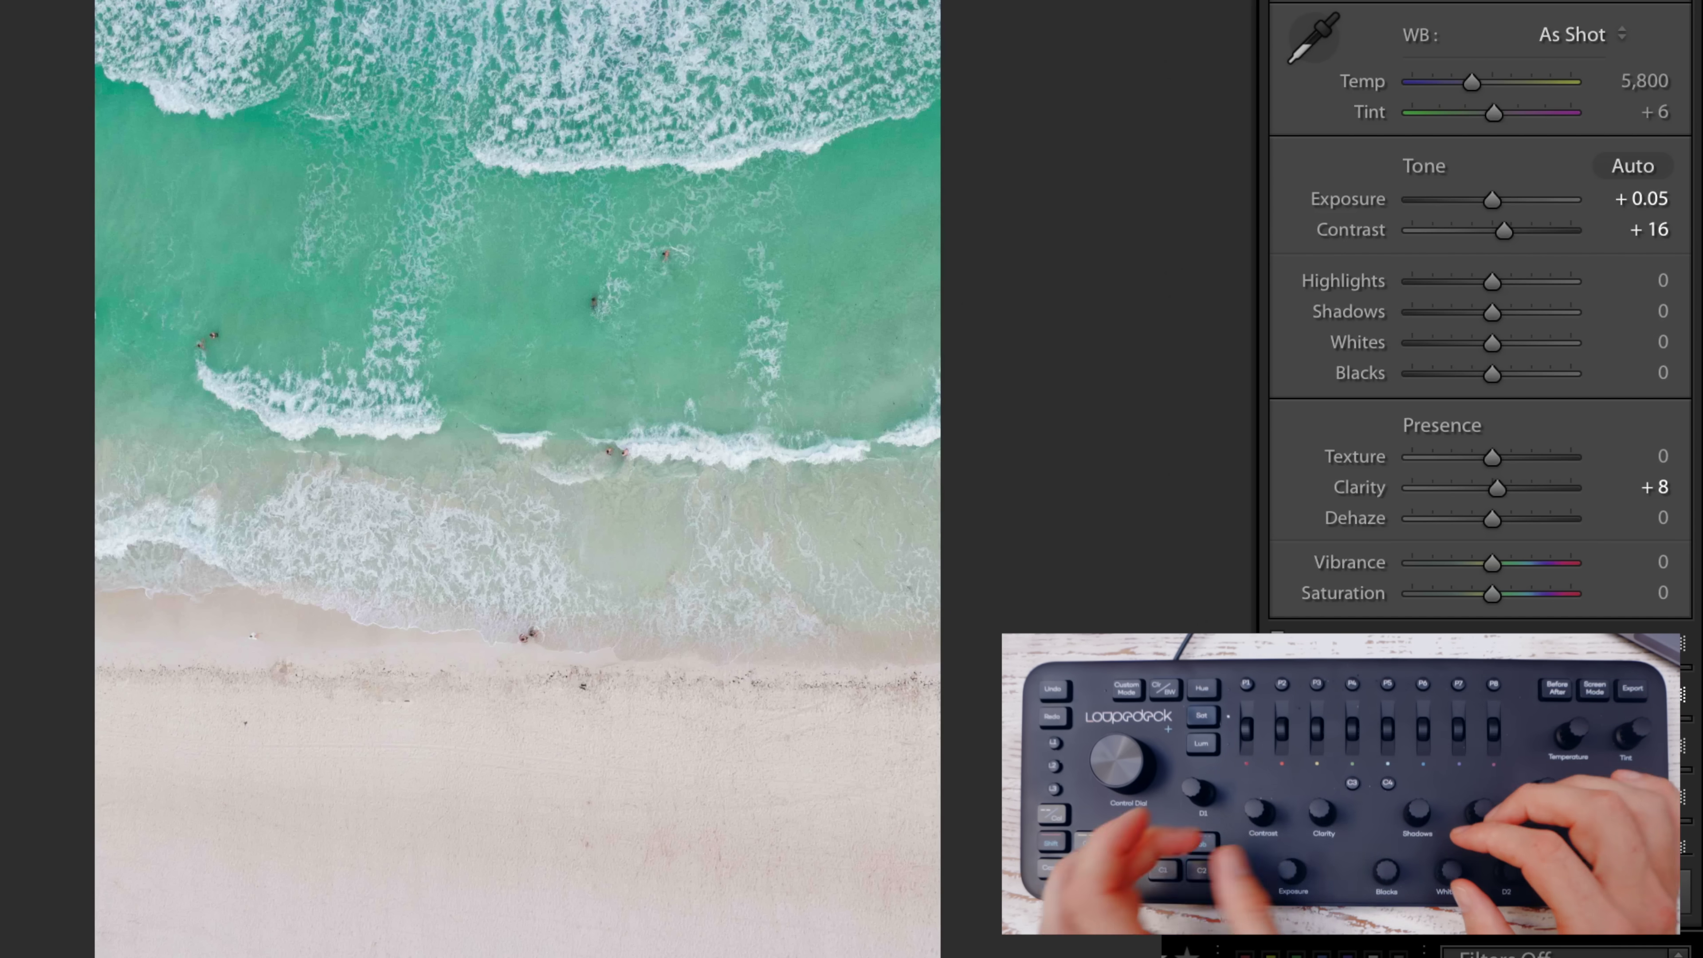
key("minus")
key("plus")
key("plus")
key("plus")
key("plus")
key("plus")
key("plus")
key("plus")
key("plus")
key("plus")
key("plus")
key("plus")
key("plus")
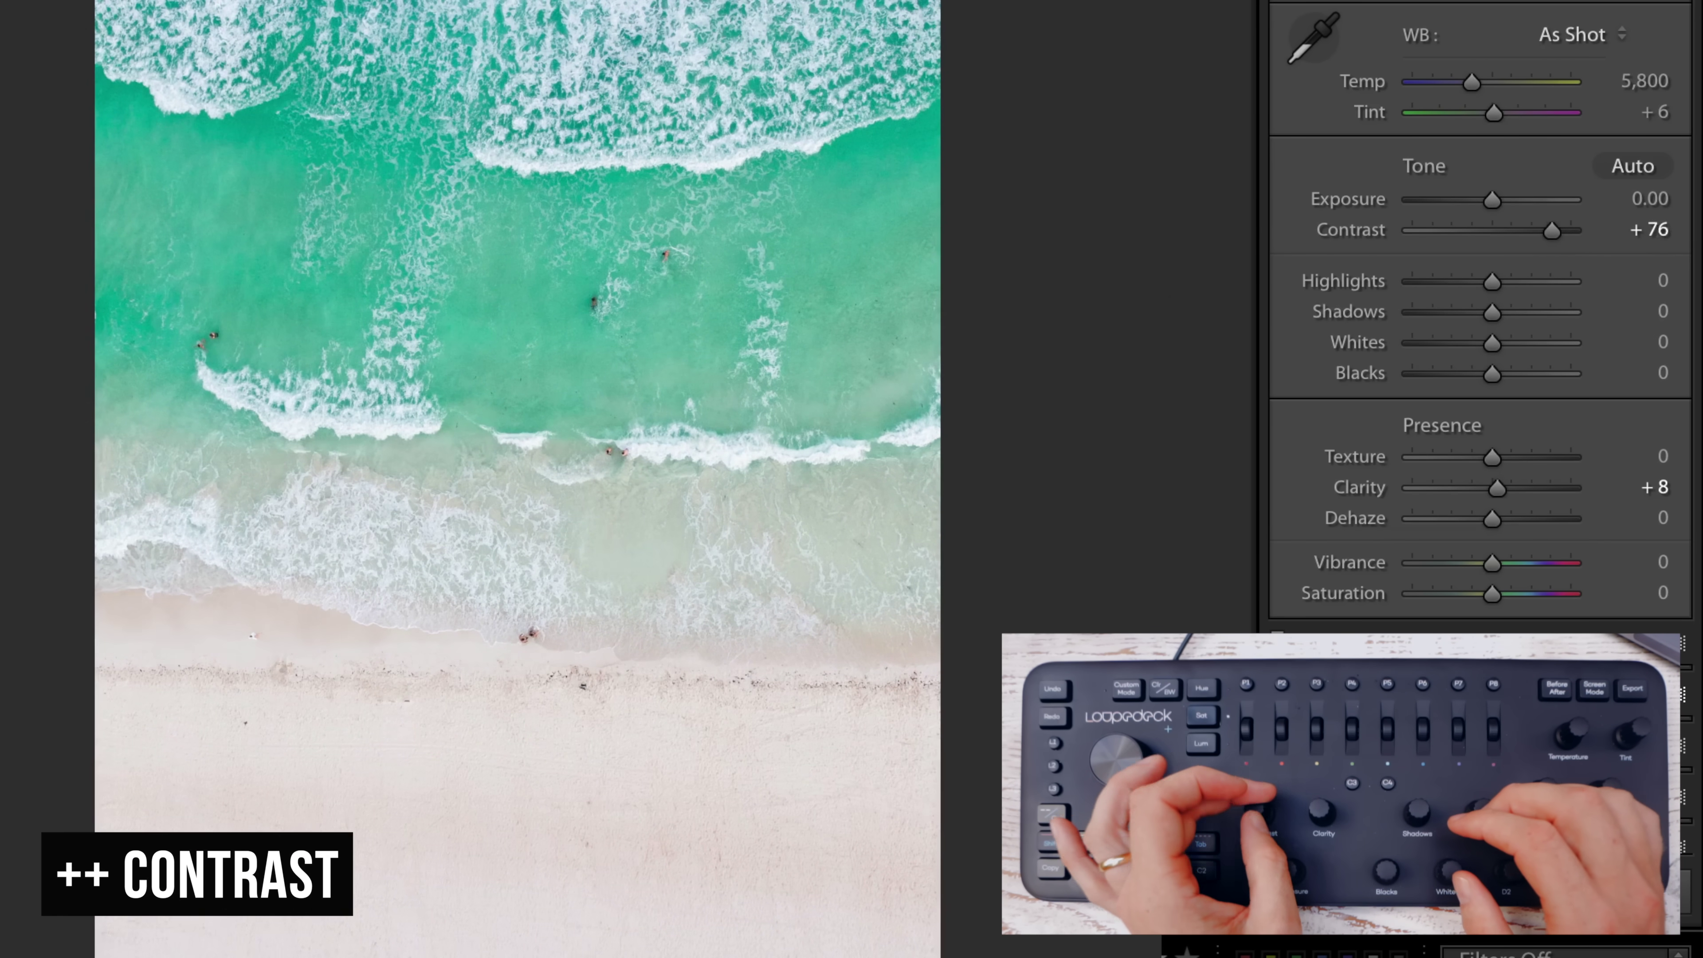
key("minus")
key("minus")
key("minus")
key("minus")
key("minus")
key("minus")
key("minus")
key("minus")
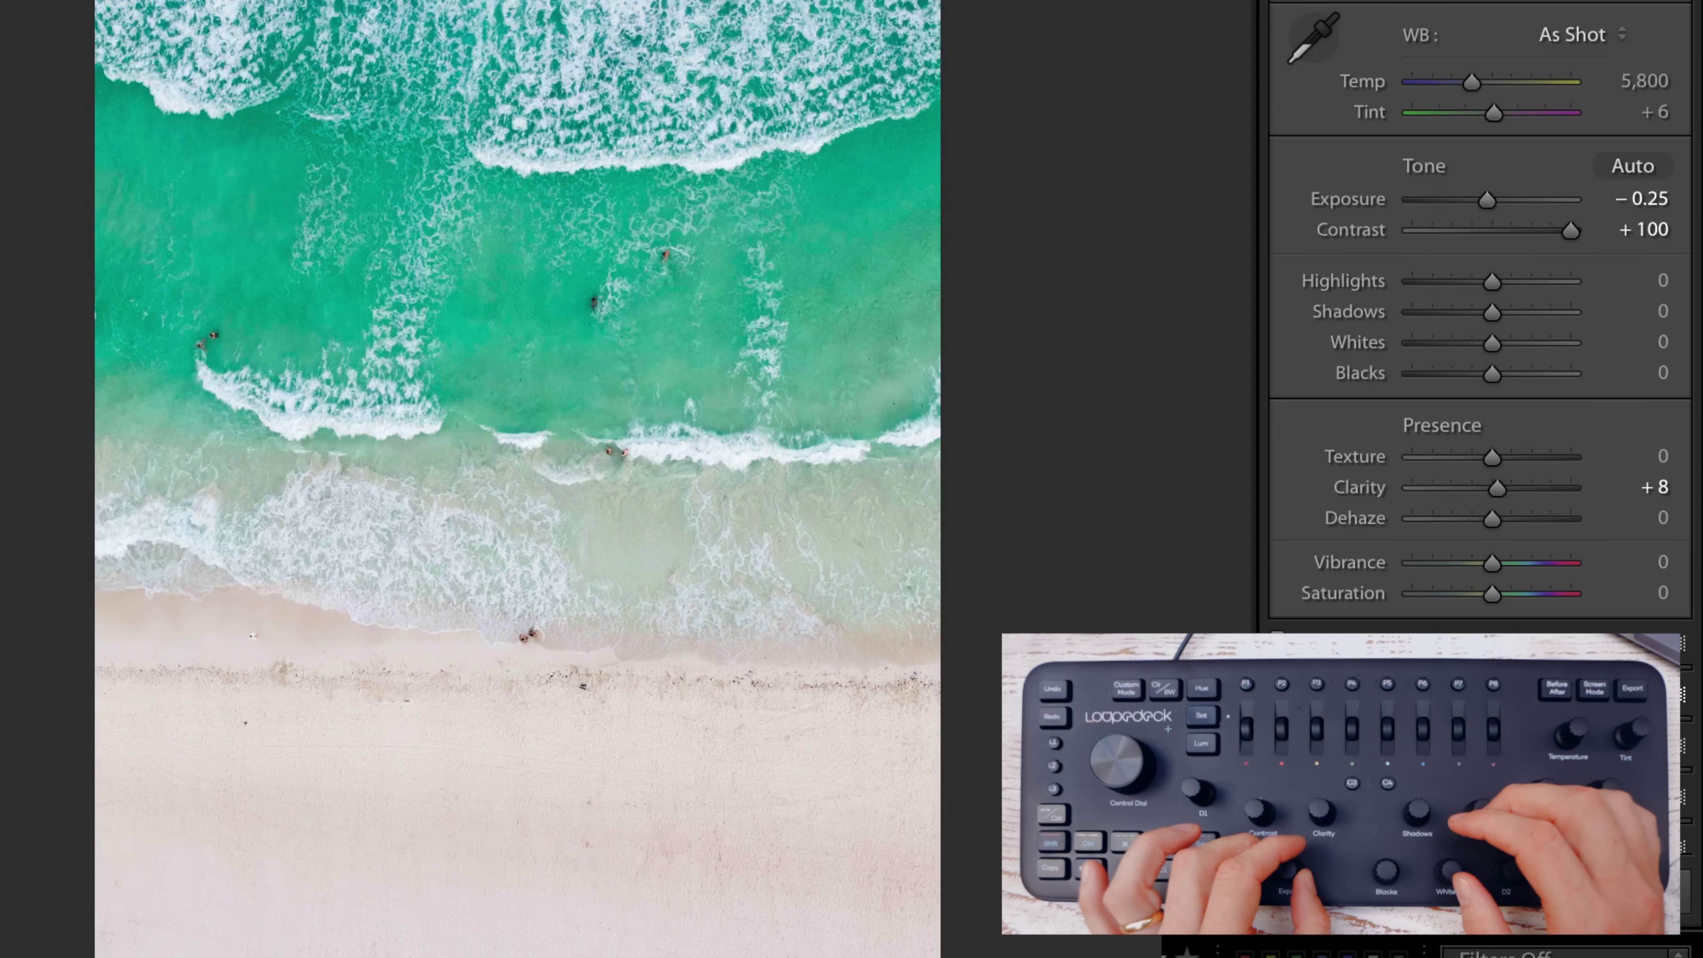
key("minus")
key("minus")
key("minus")
key("minus")
key("minus")
key("plus")
key("plus")
key("plus")
key("plus")
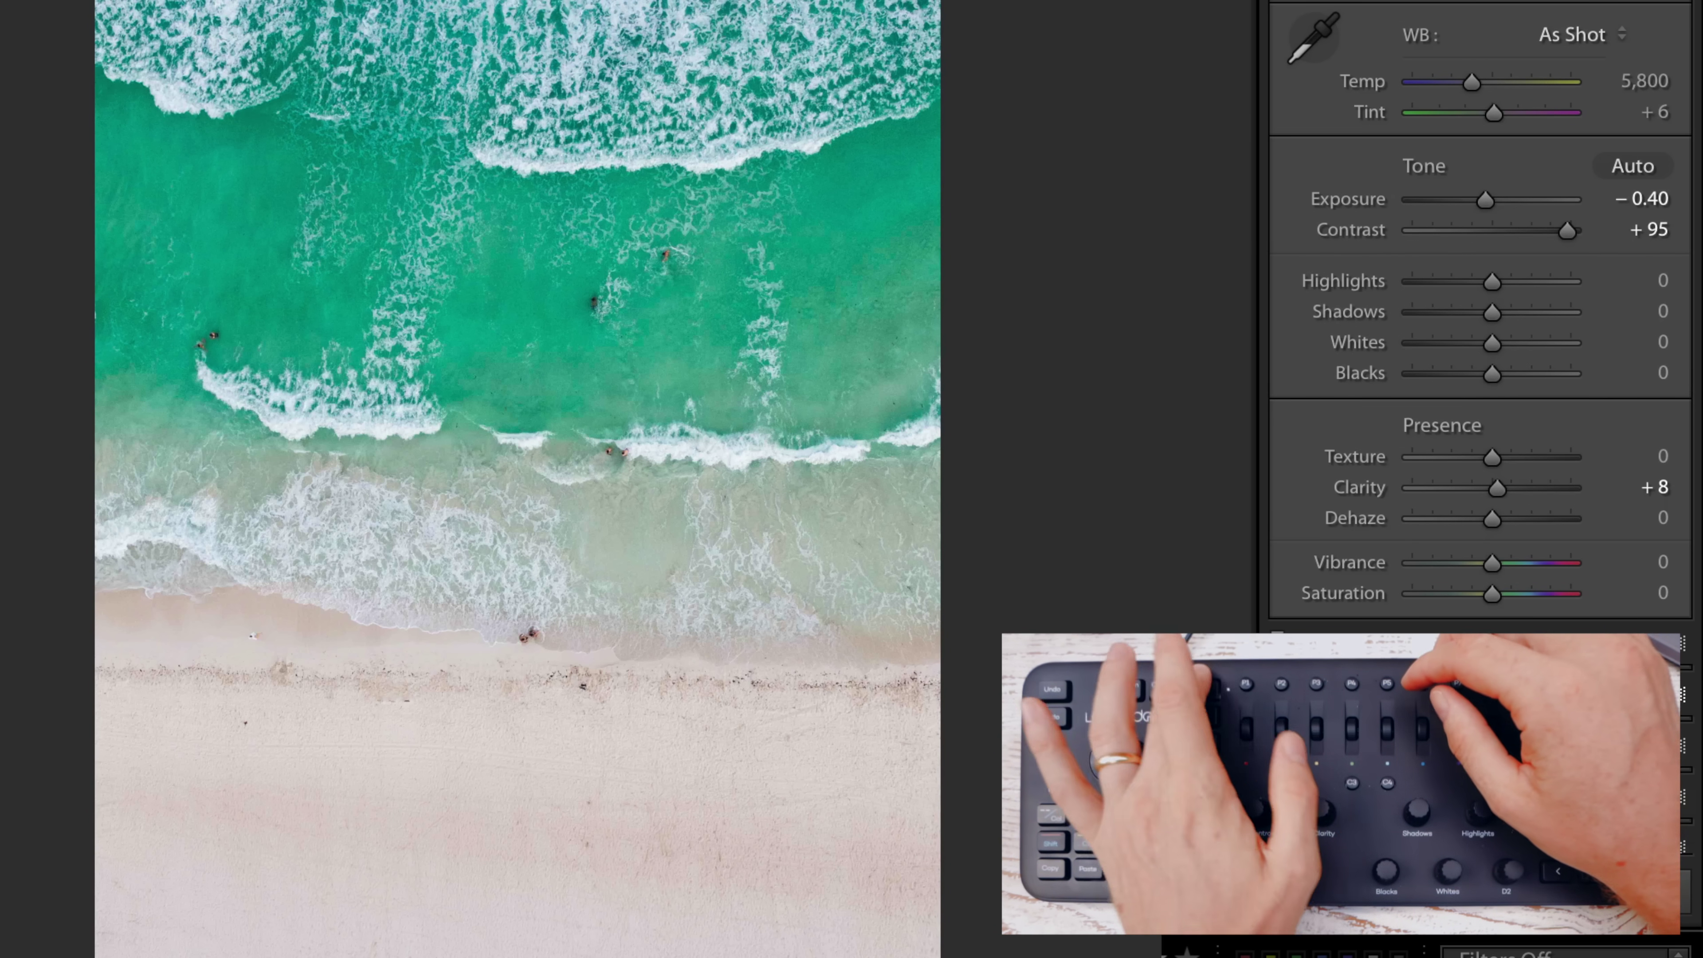
key("super+3")
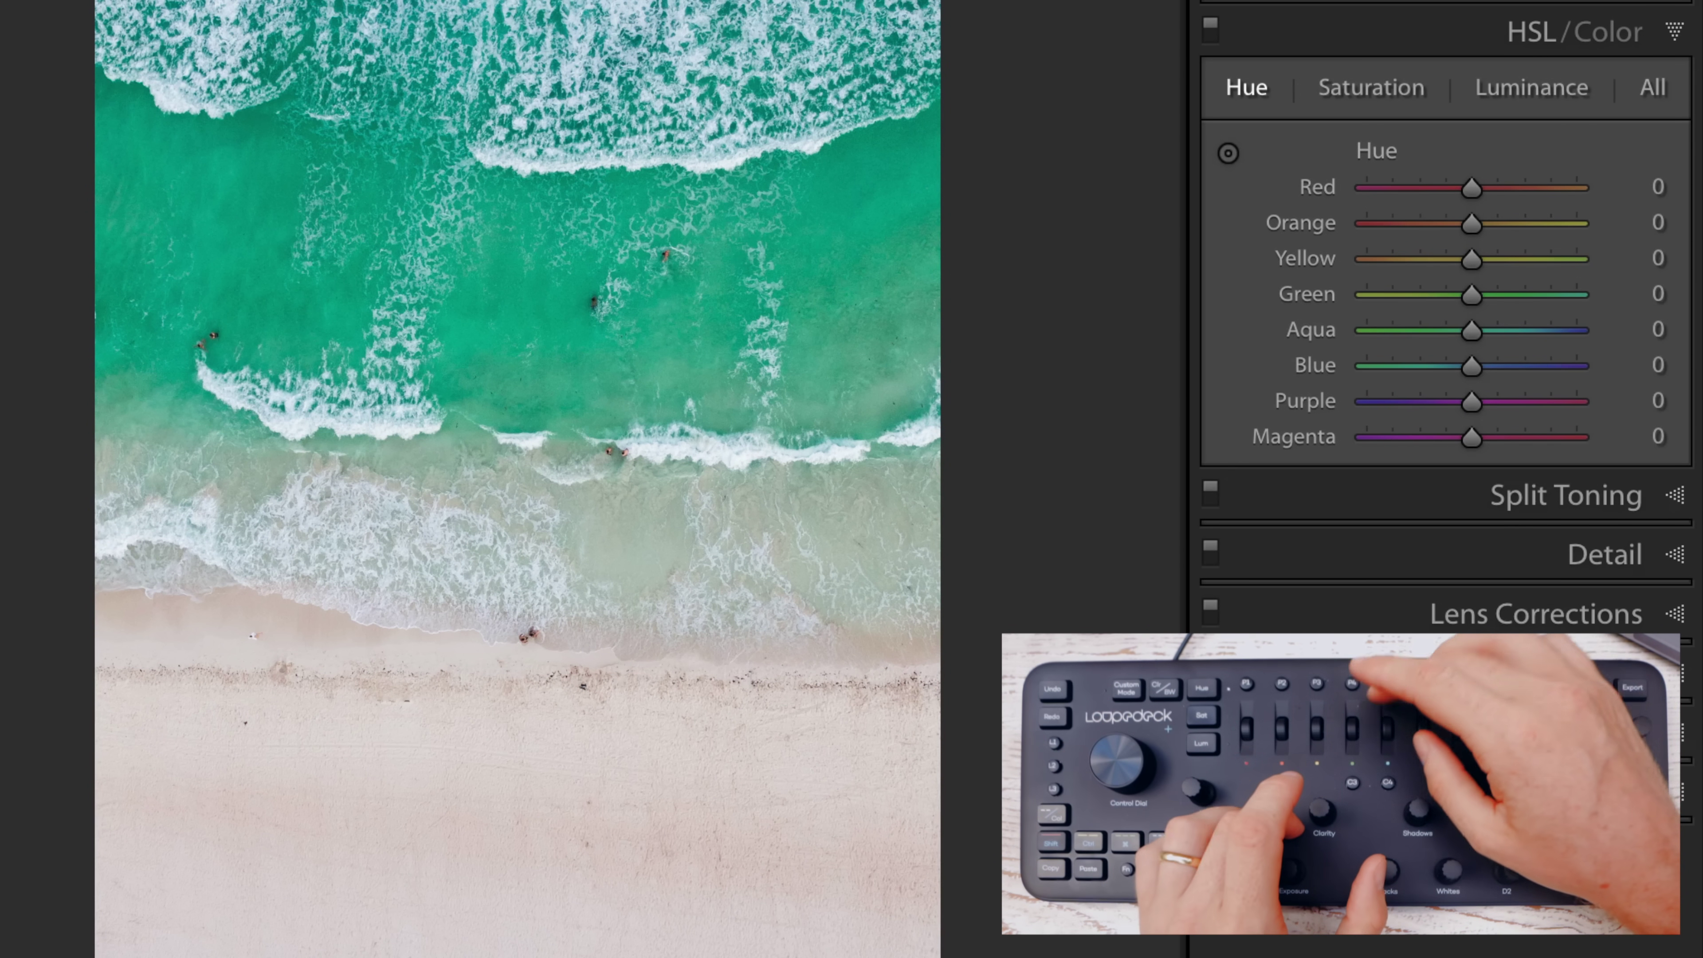
Step: Shift the Green and Aqua hues toward blue and saturate the aquas, then compare with the original
left_click_drag(1476, 295, 1484, 296)
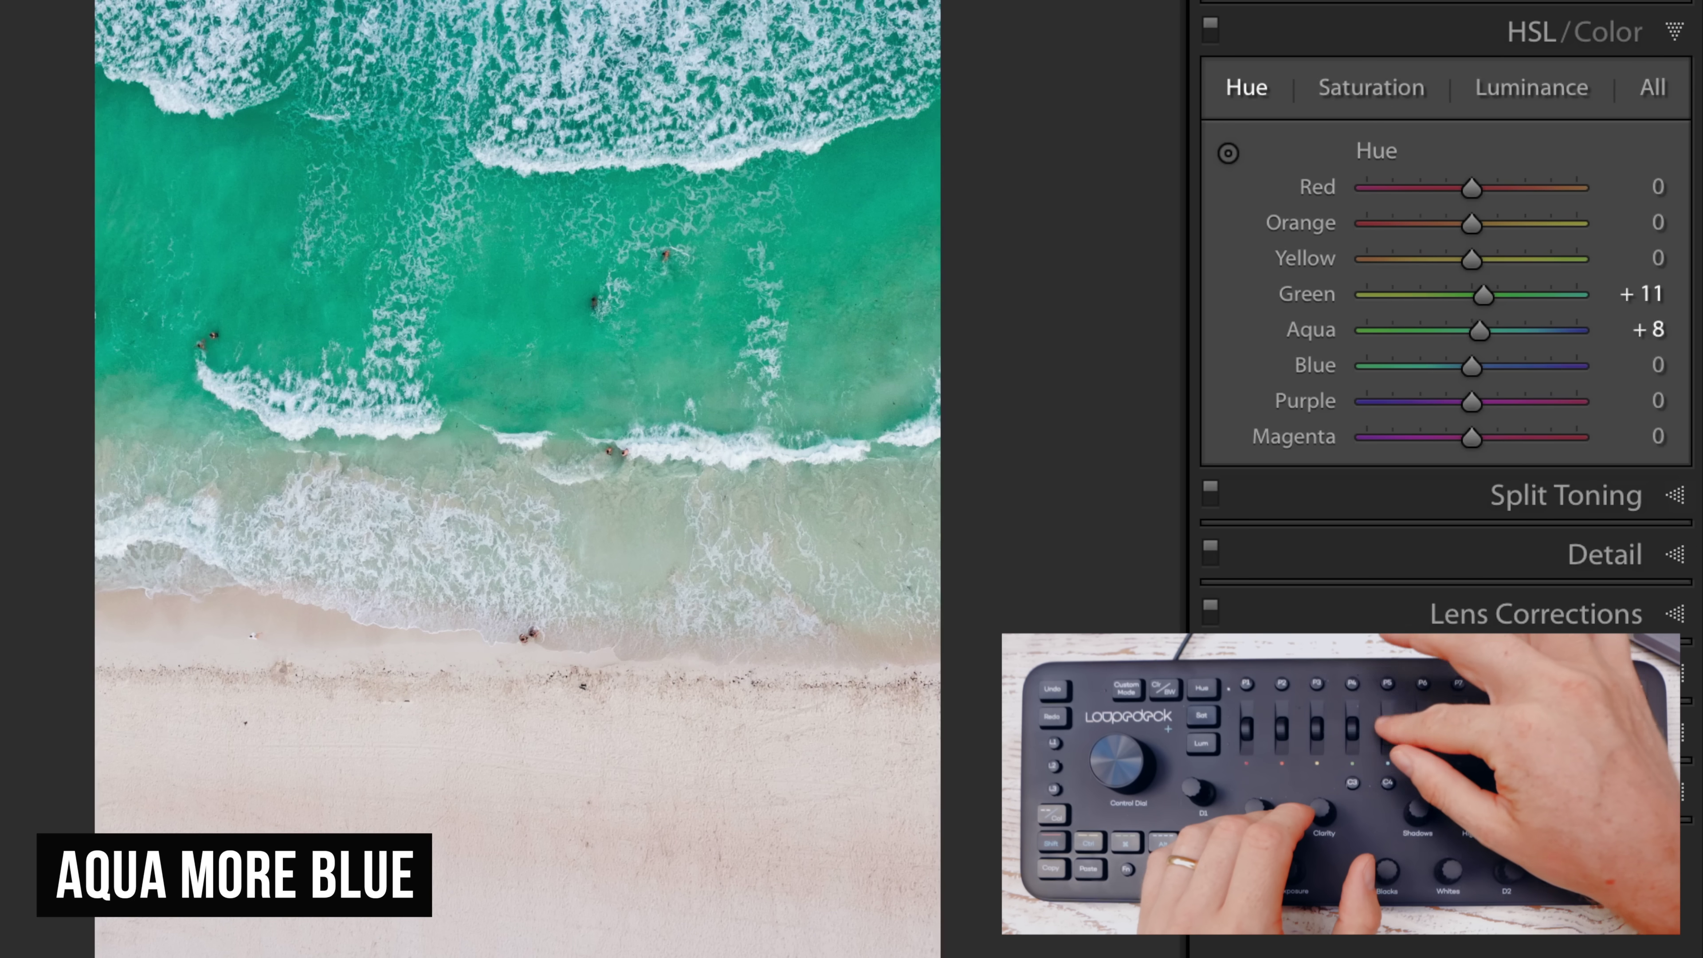
left_click_drag(1517, 331, 1486, 331)
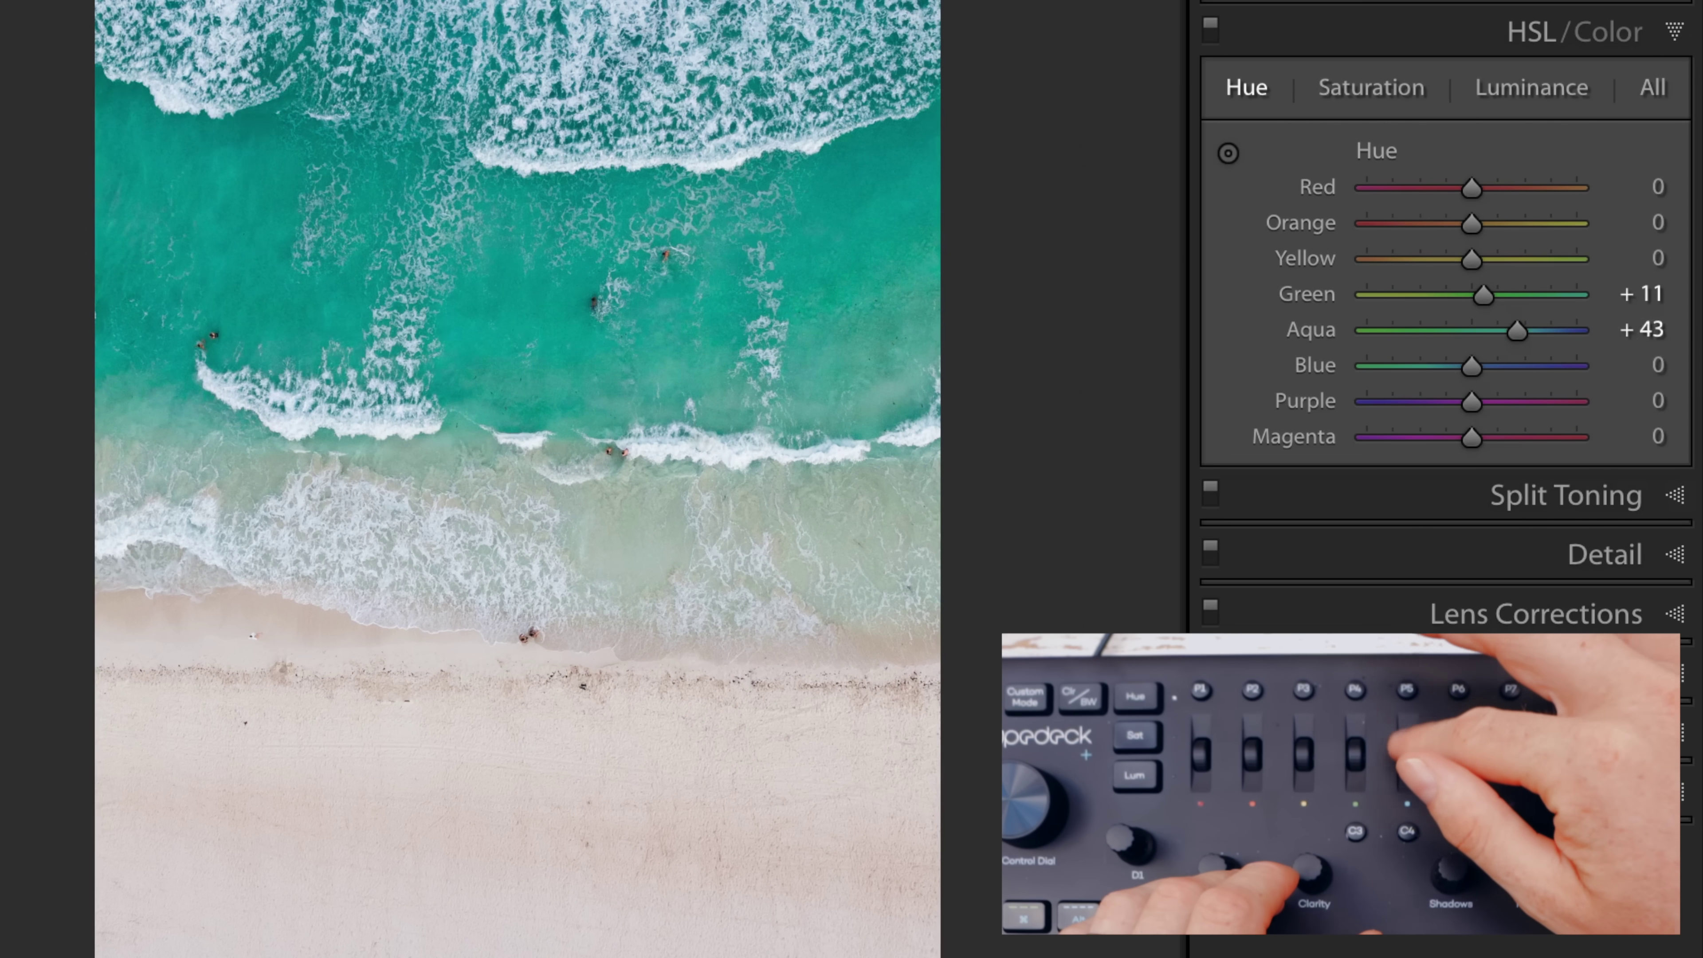
left_click_drag(1528, 331, 1485, 331)
left_click(1532, 88)
left_click(1372, 88)
left_click_drag(1472, 295, 1498, 331)
left_click(1247, 88)
left_click(1371, 88)
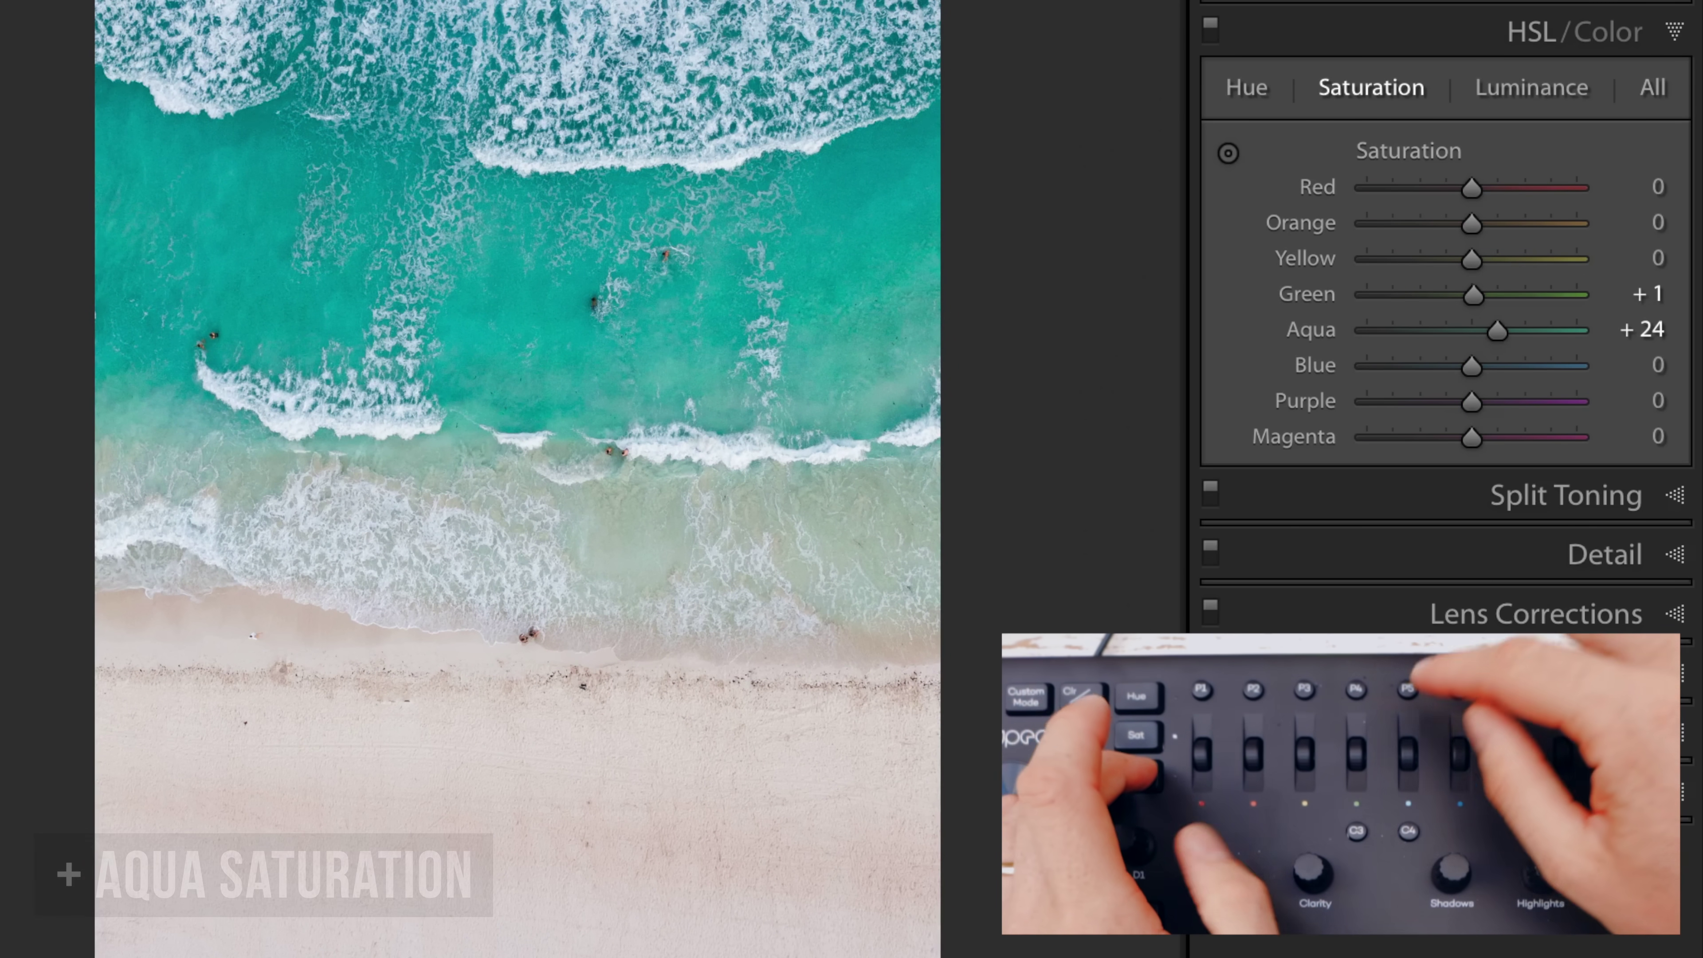
key("y")
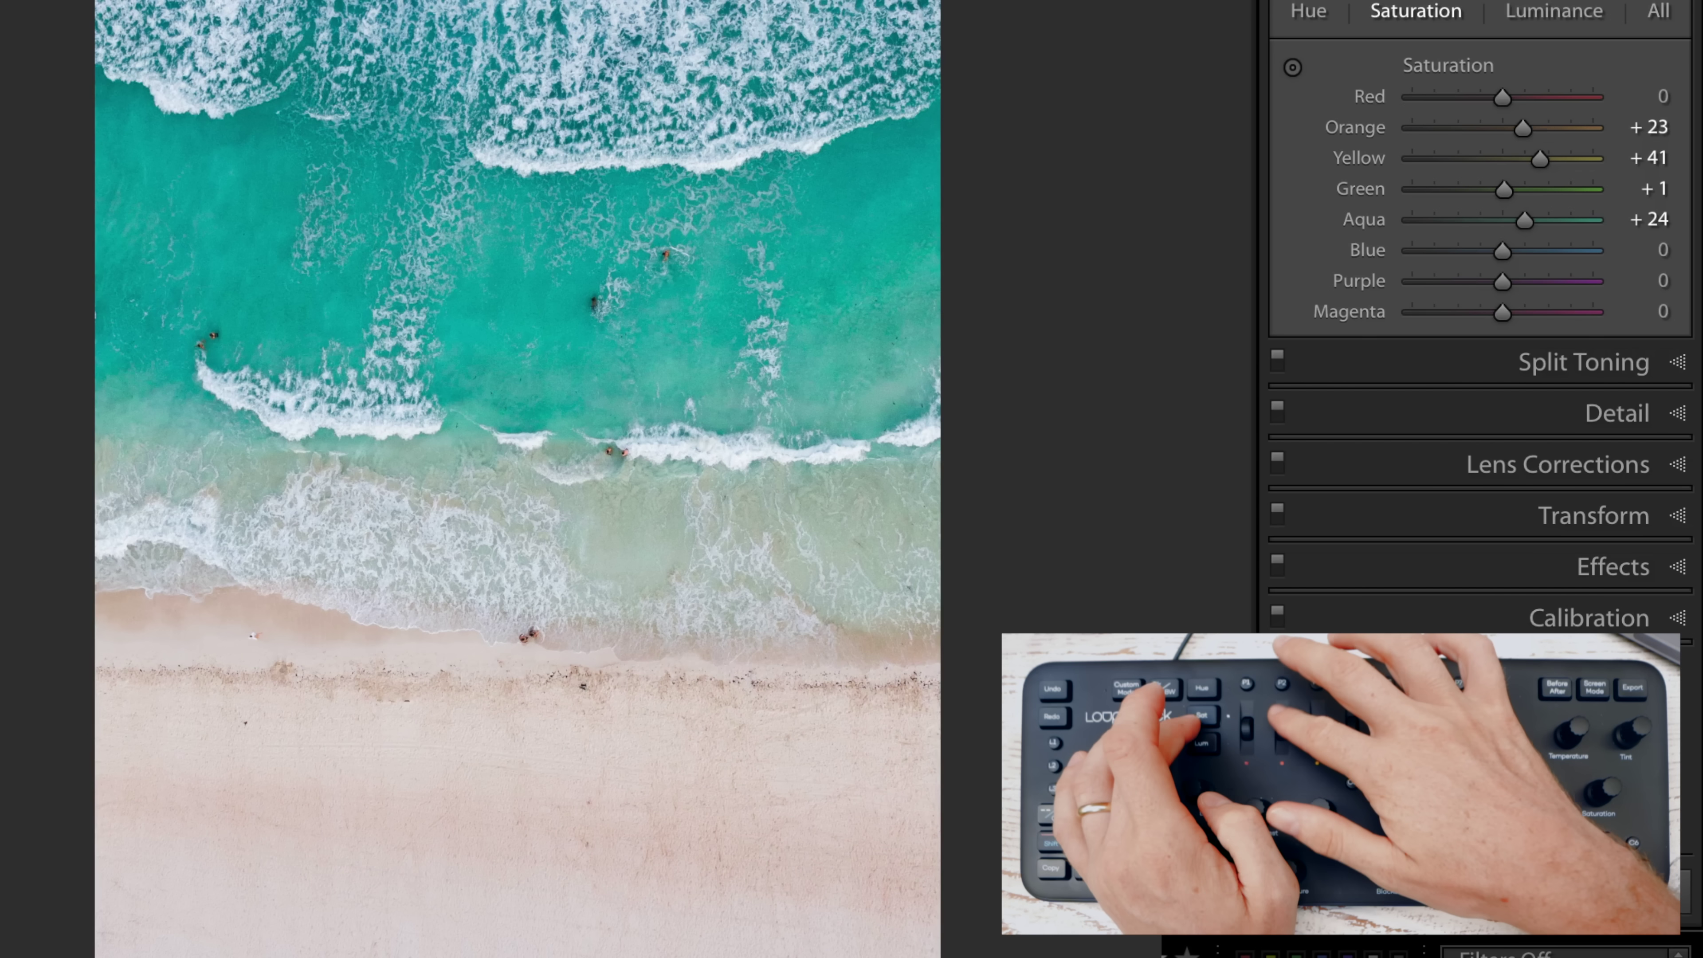
Step: Darken the Orange luminance, nudge Orange hue and strongly boost Orange saturation
key("ctrl+alt+shift+l")
key("minus")
key("minus")
key("minus")
key("minus")
key("ctrl+alt+shift+h")
key("plus")
key("plus")
key("plus")
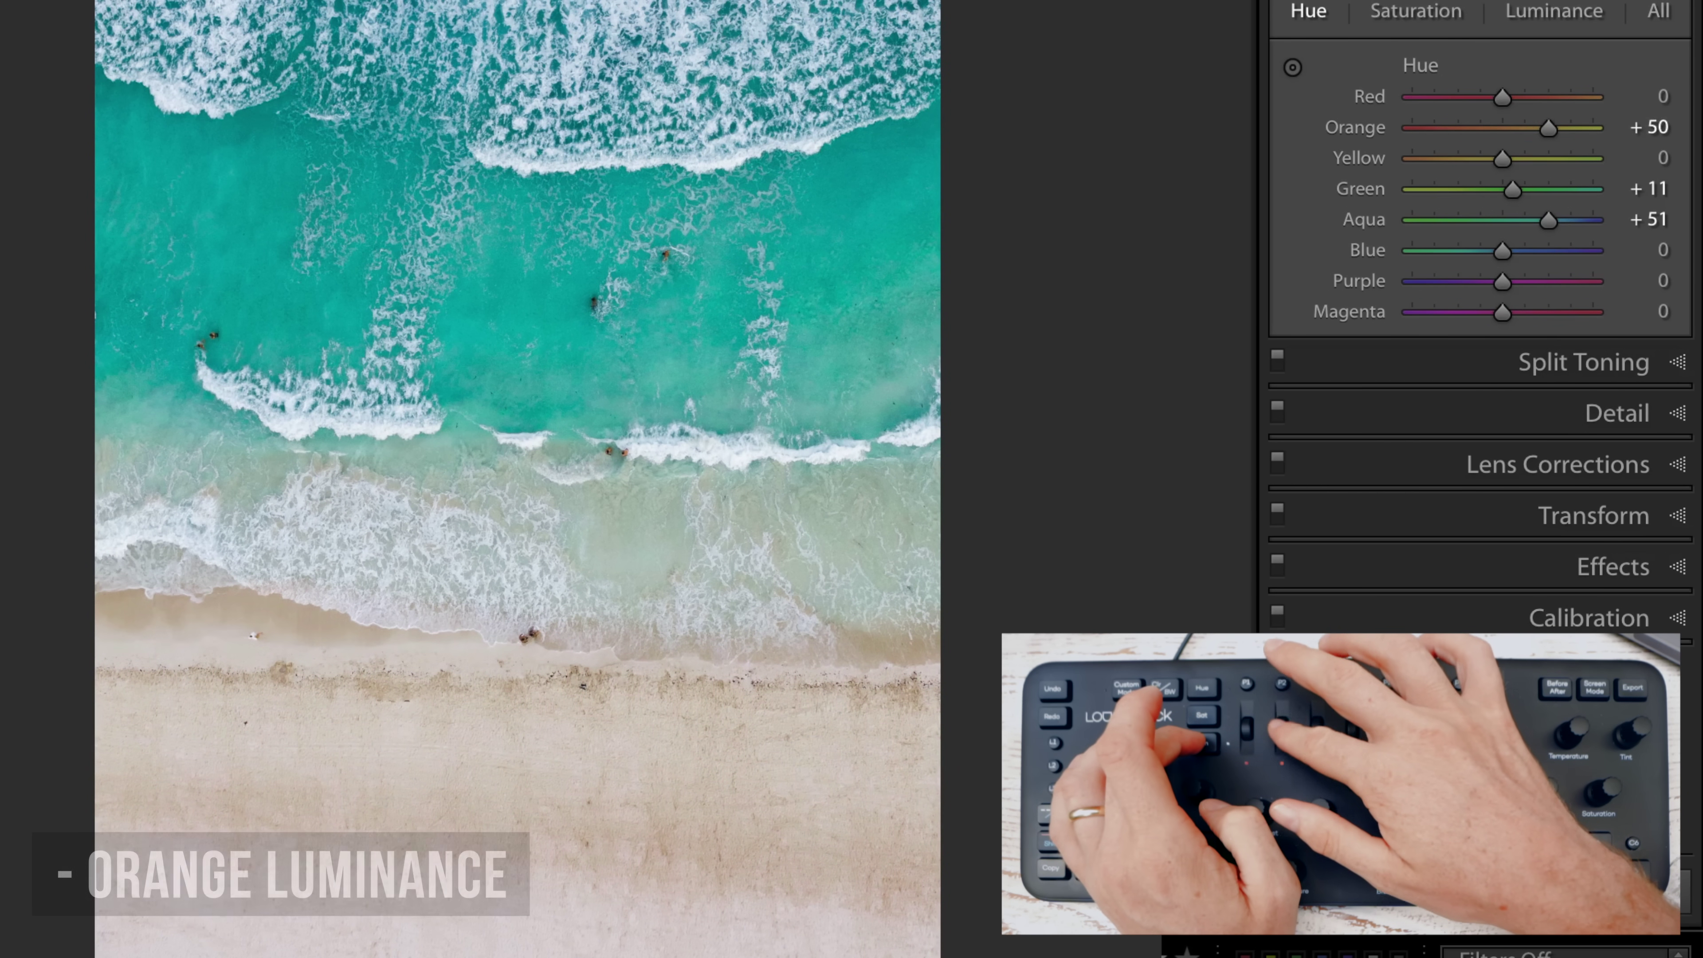
key("minus")
key("minus")
key("ctrl+alt+shift+s")
key("plus")
key("plus")
key("plus")
key("plus")
key("plus")
Step: Settle Orange saturation around +92 and lower the whites slightly
key("minus")
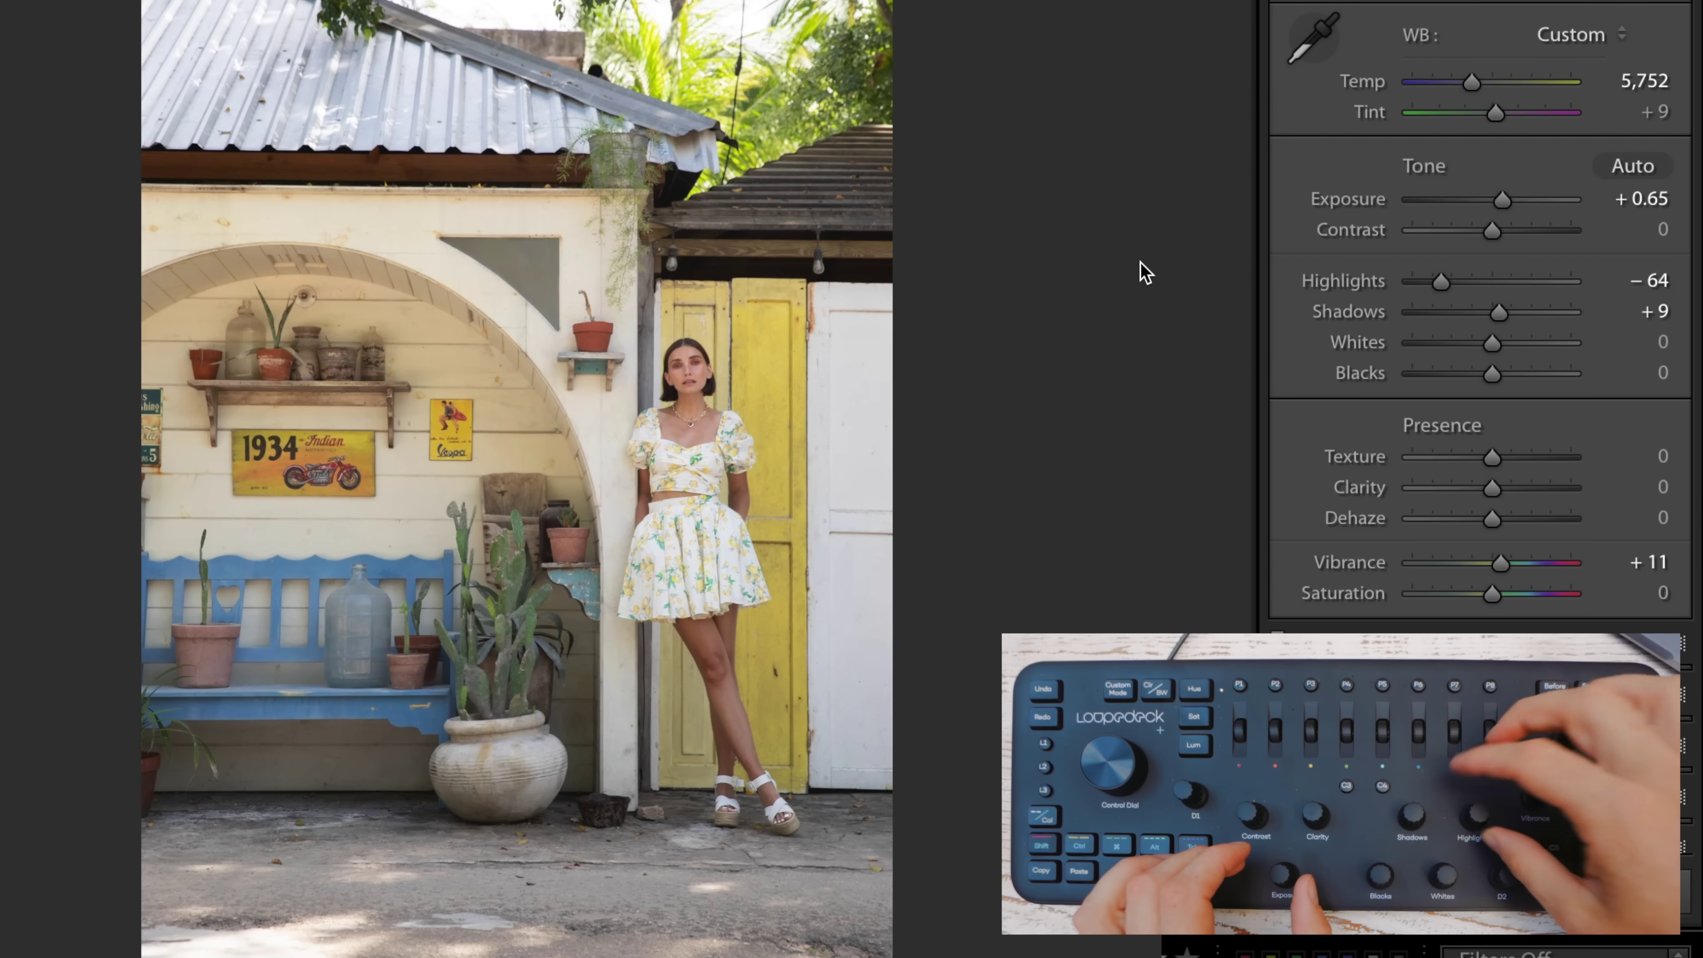
key("minus")
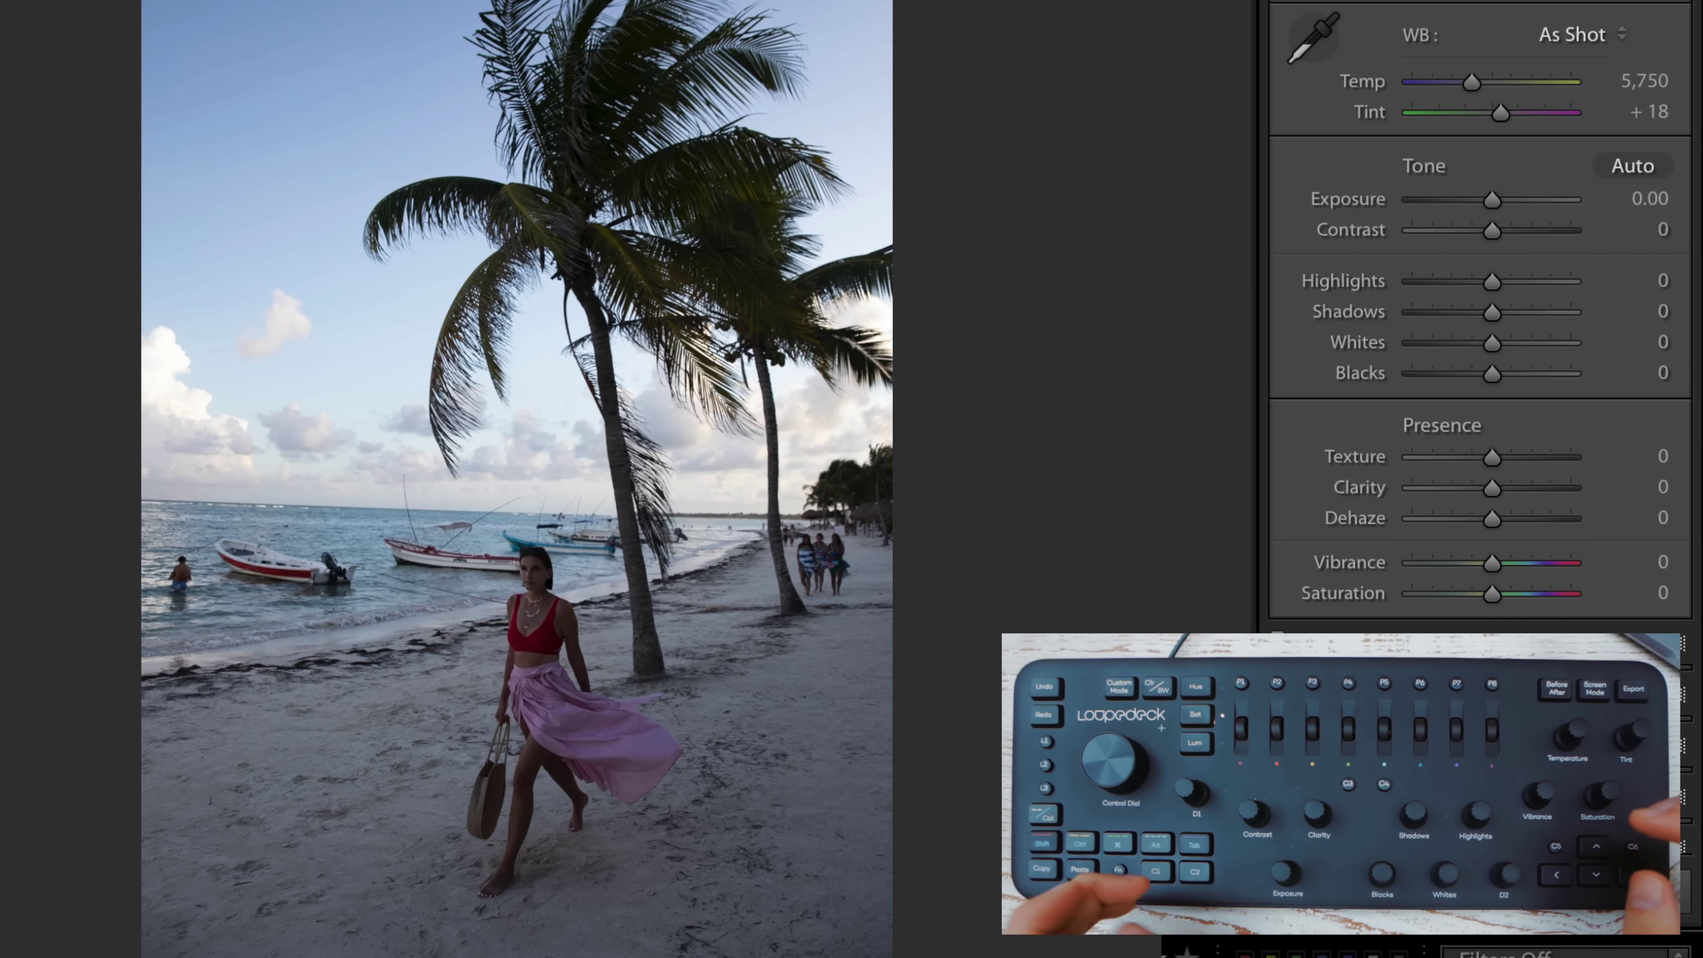
Step: Brighten the palm beach photo to about +0.75 exposure, lower highlights and warm the temperature
key("equal")
key("equal")
key("equal")
key("equal")
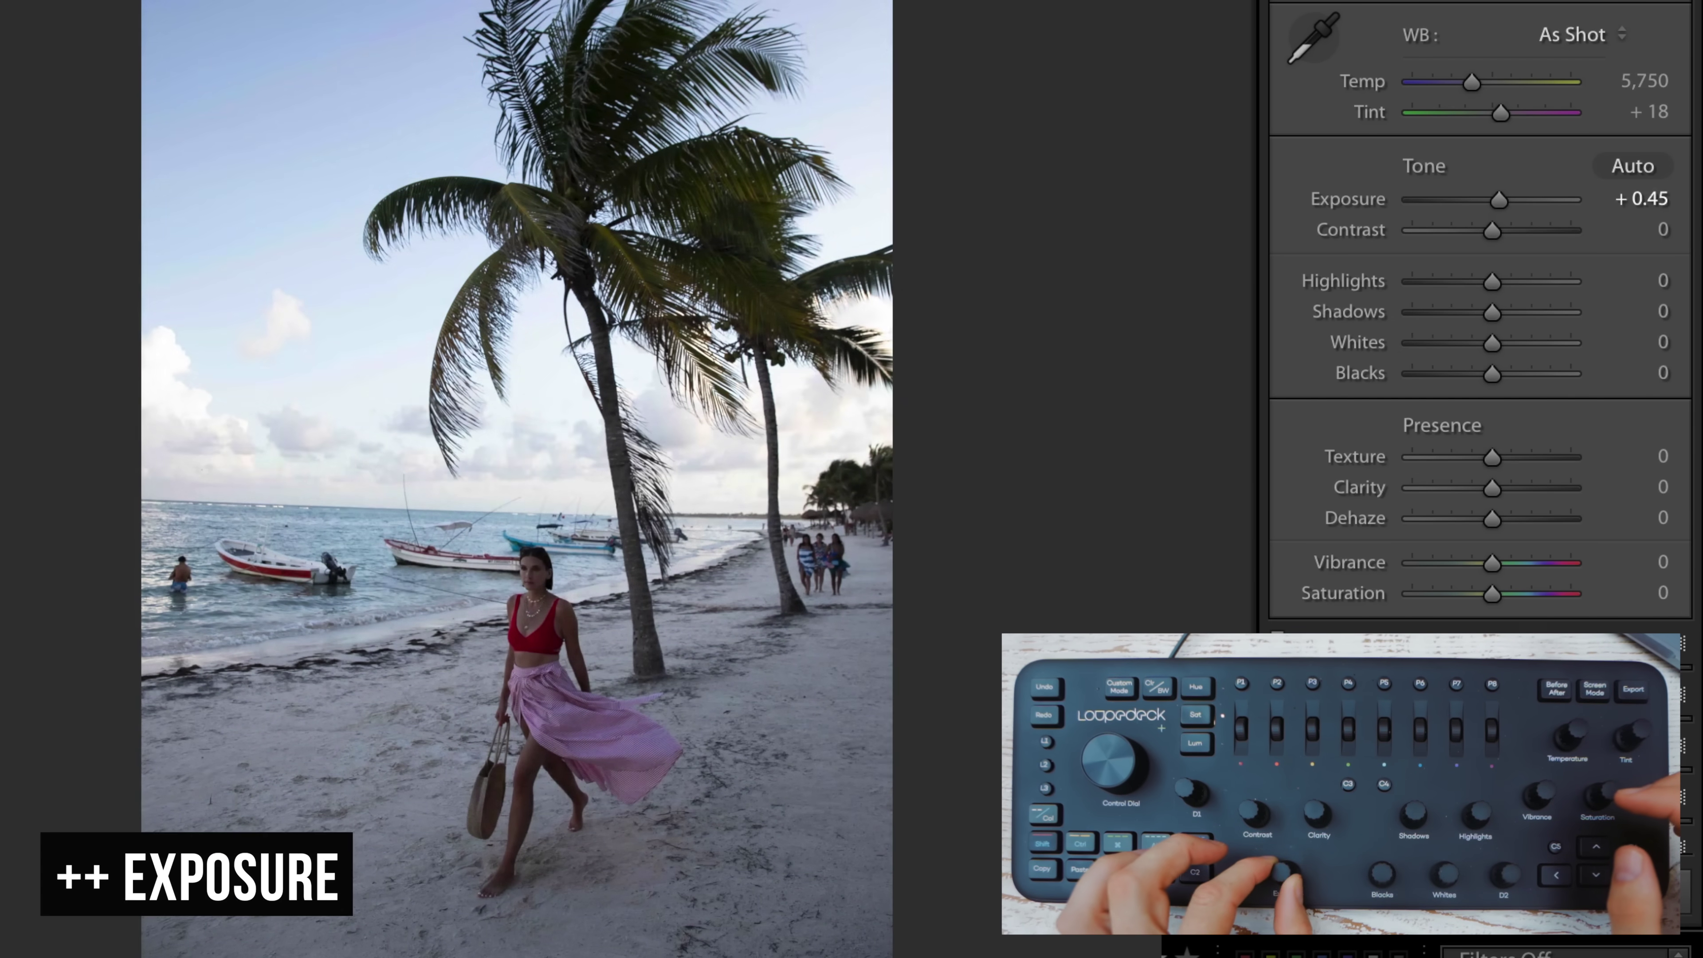
key("minus")
key("minus")
key("equal")
key("minus")
key("minus")
key("minus")
key("minus")
key("minus")
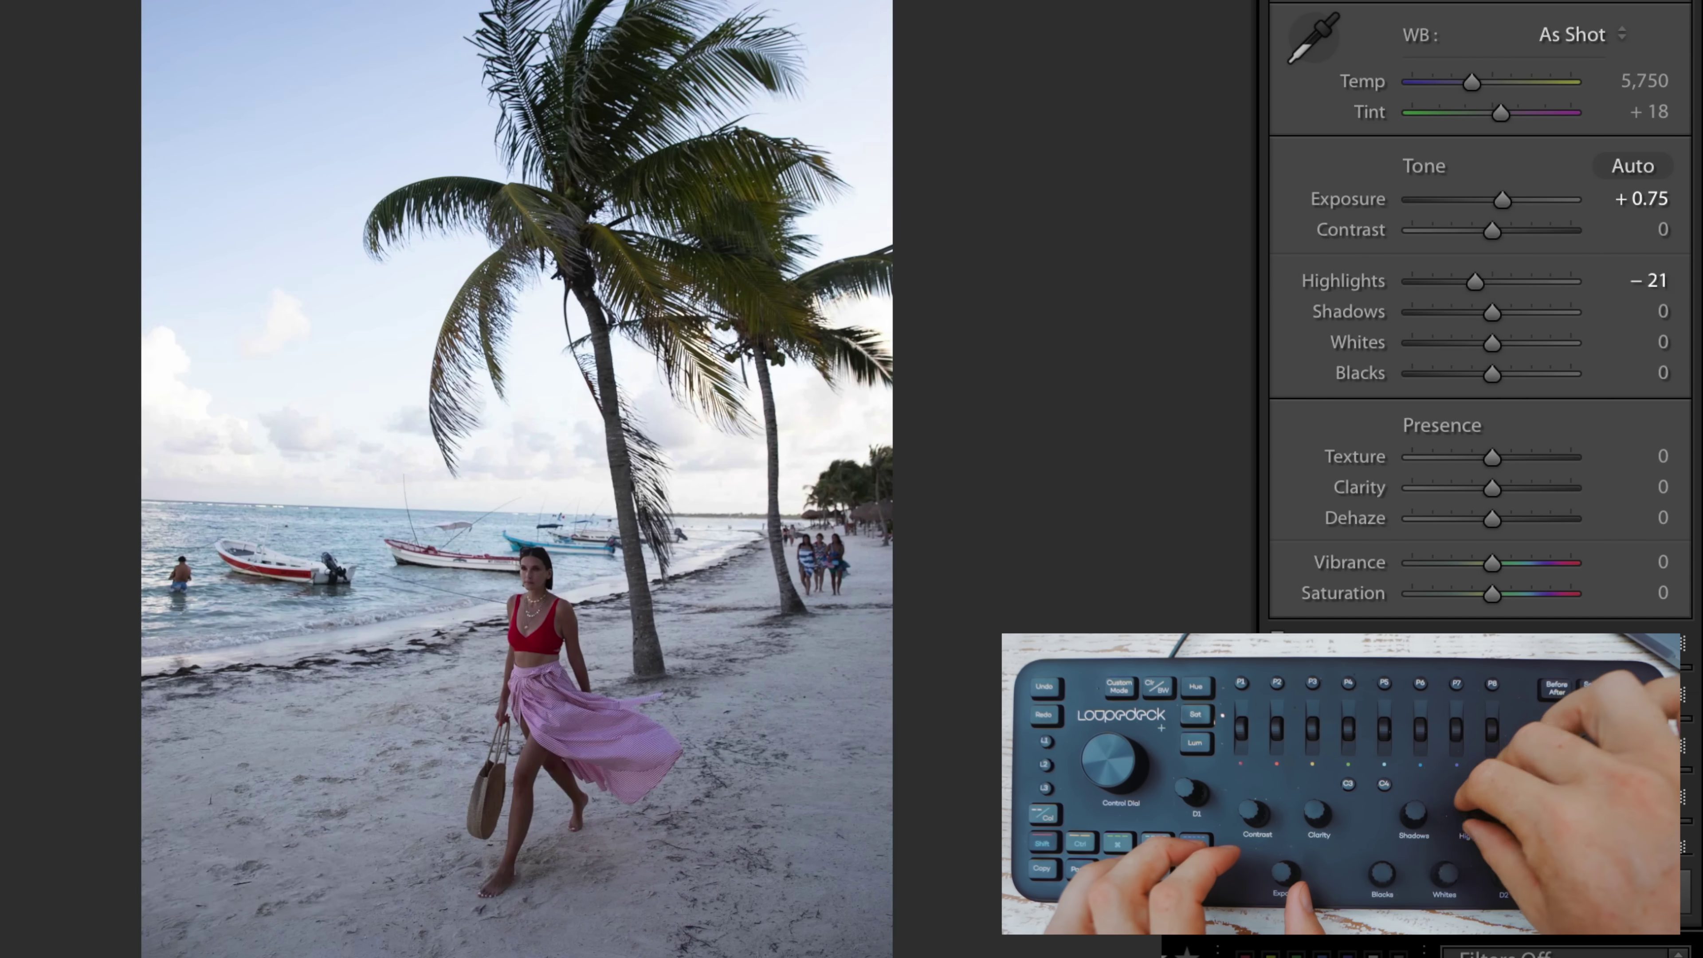
key("equal")
key("equal")
key("equal")
key("equal")
key("equal")
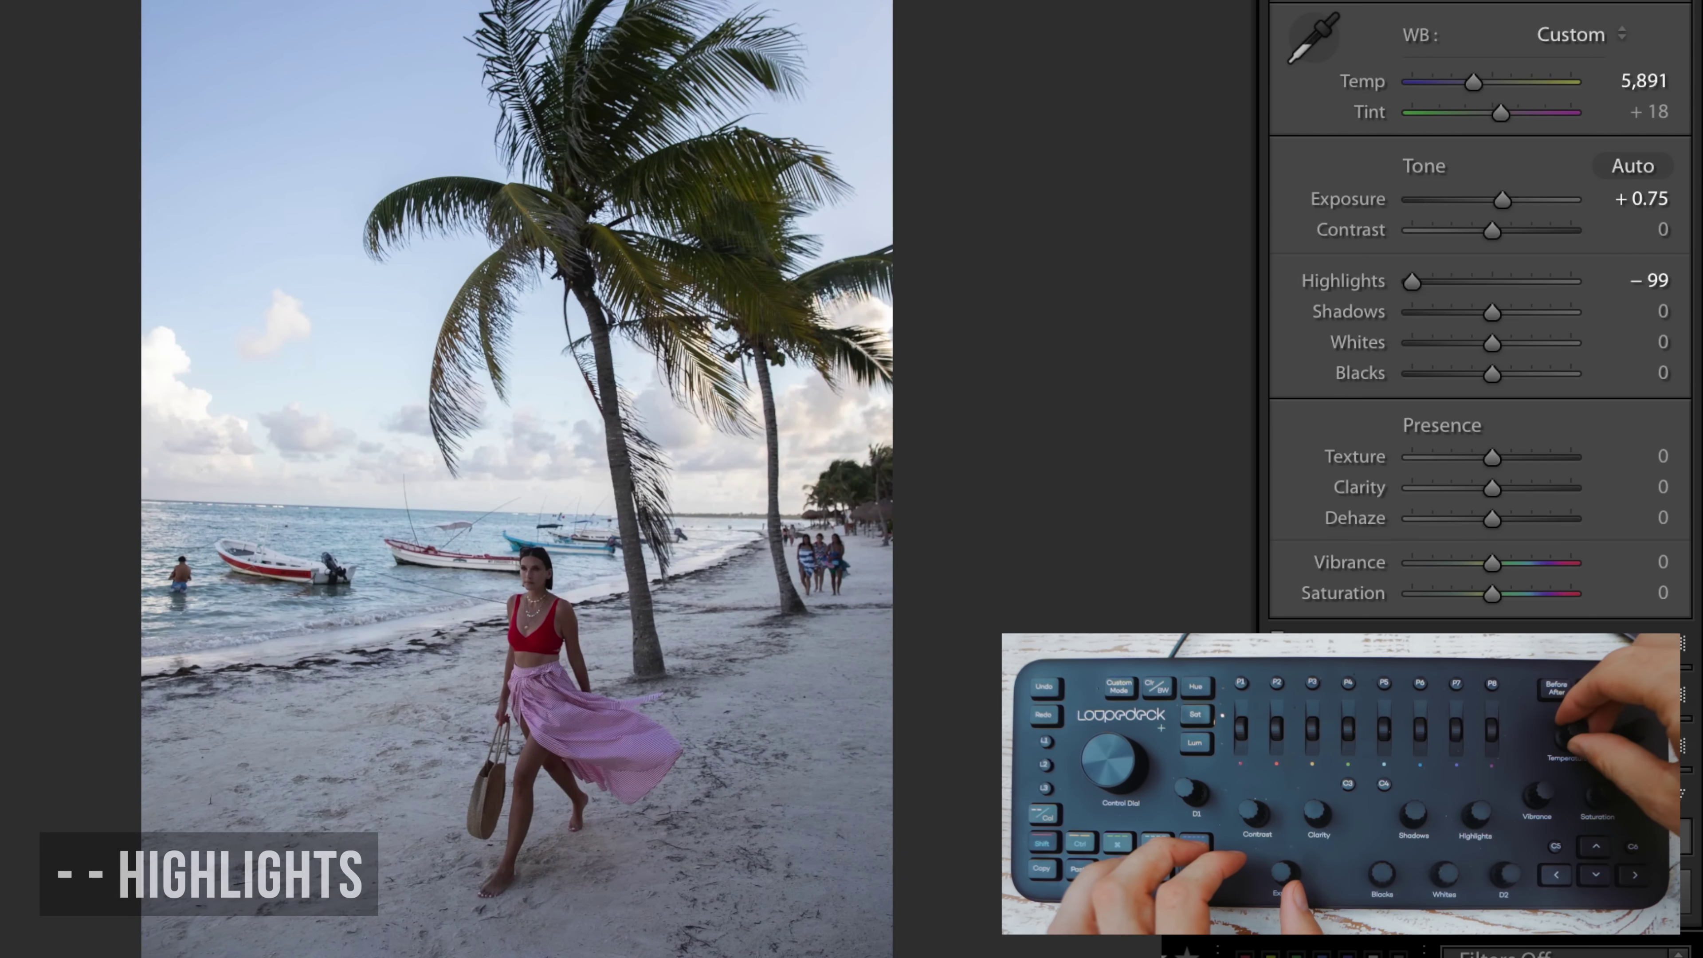
key("equal")
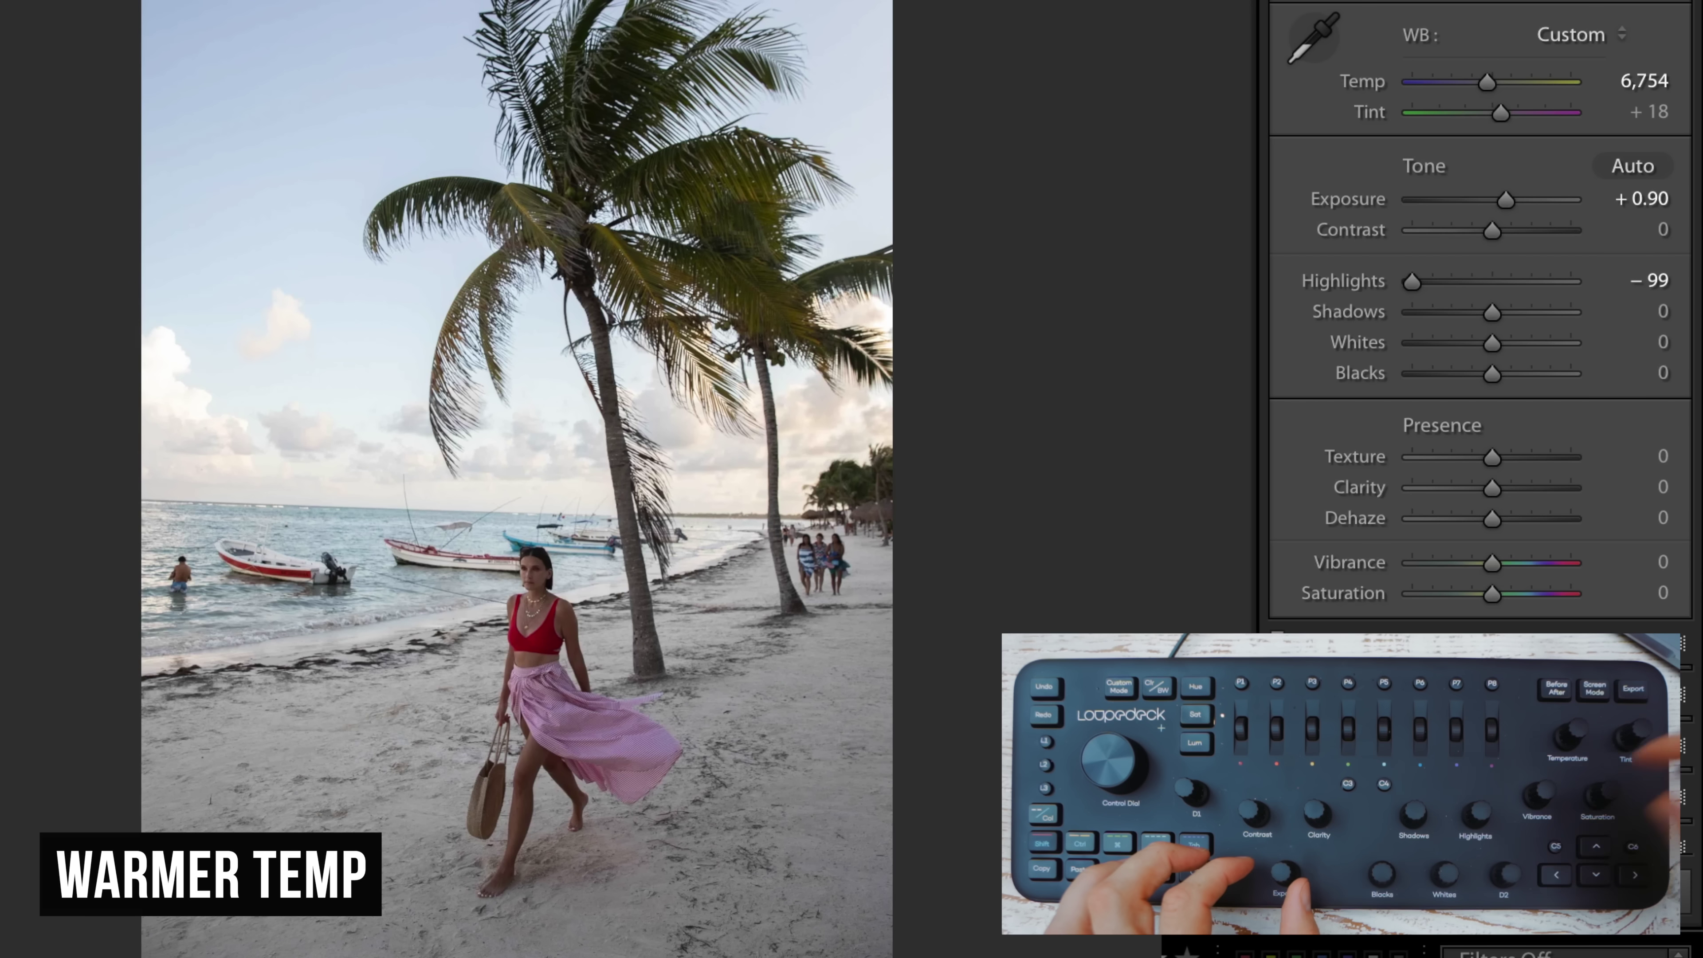
Step: Set vibrance to about +67, add a touch of saturation, highlights to −100 and lift shadows
key("equal")
key("equal")
key("equal")
key("equal")
key("equal")
key("minus")
key("minus")
key("minus")
key("minus")
key("minus")
key("equal")
key("equal")
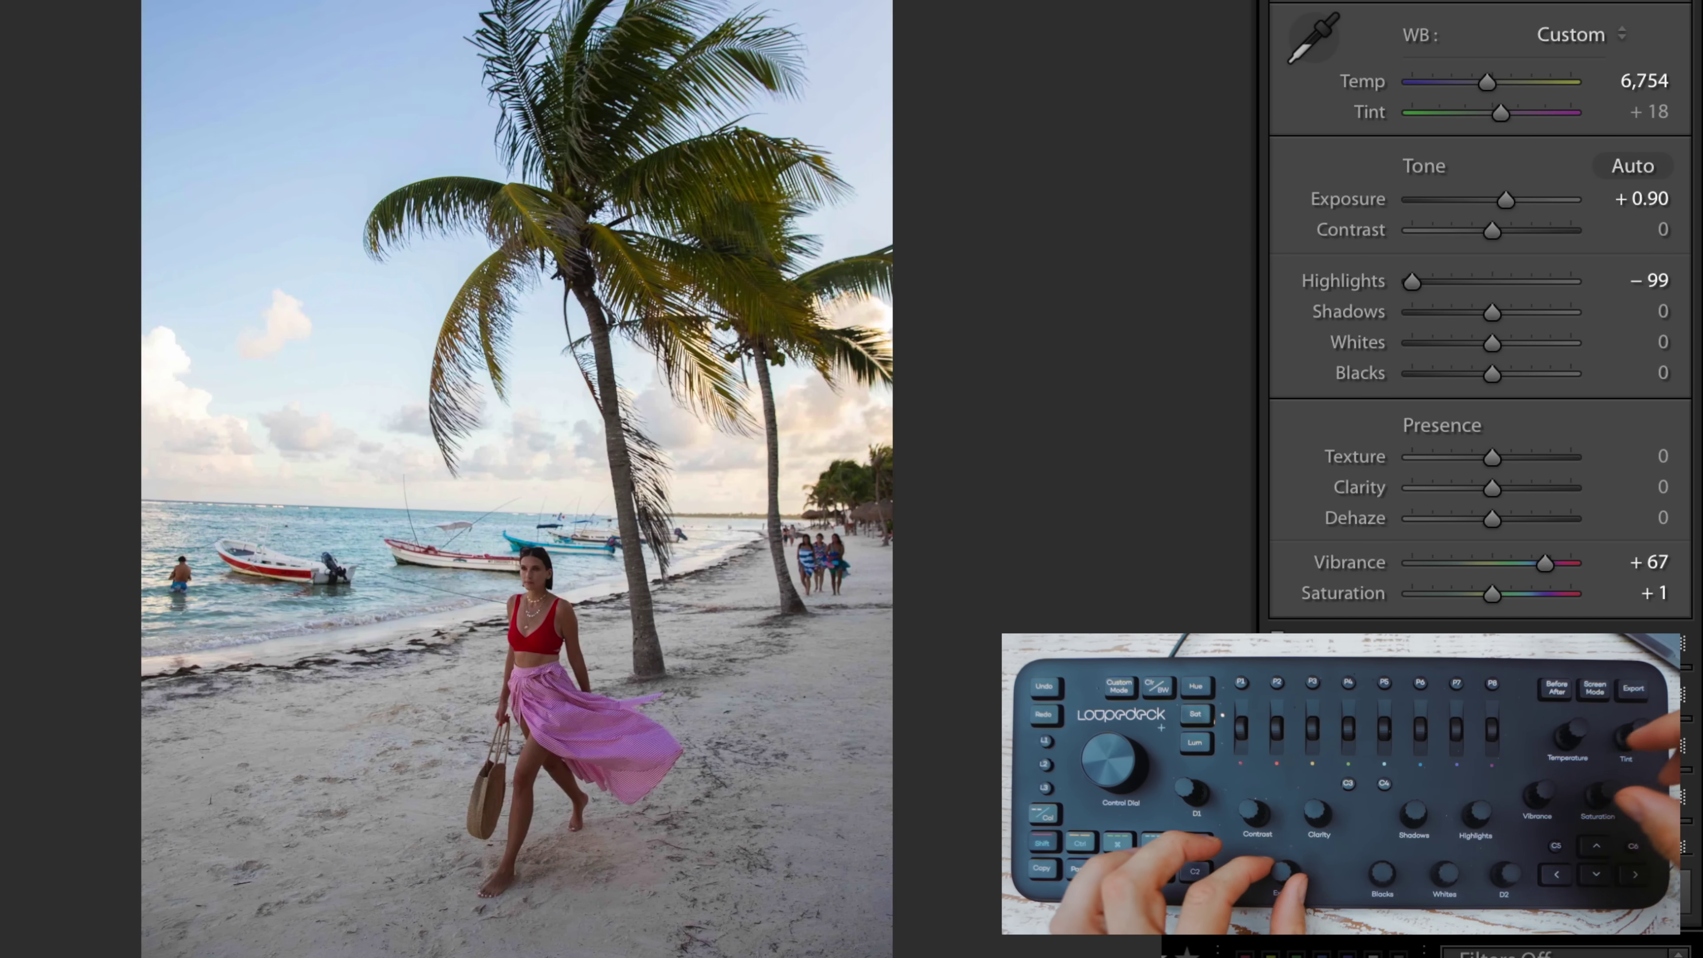
key("minus")
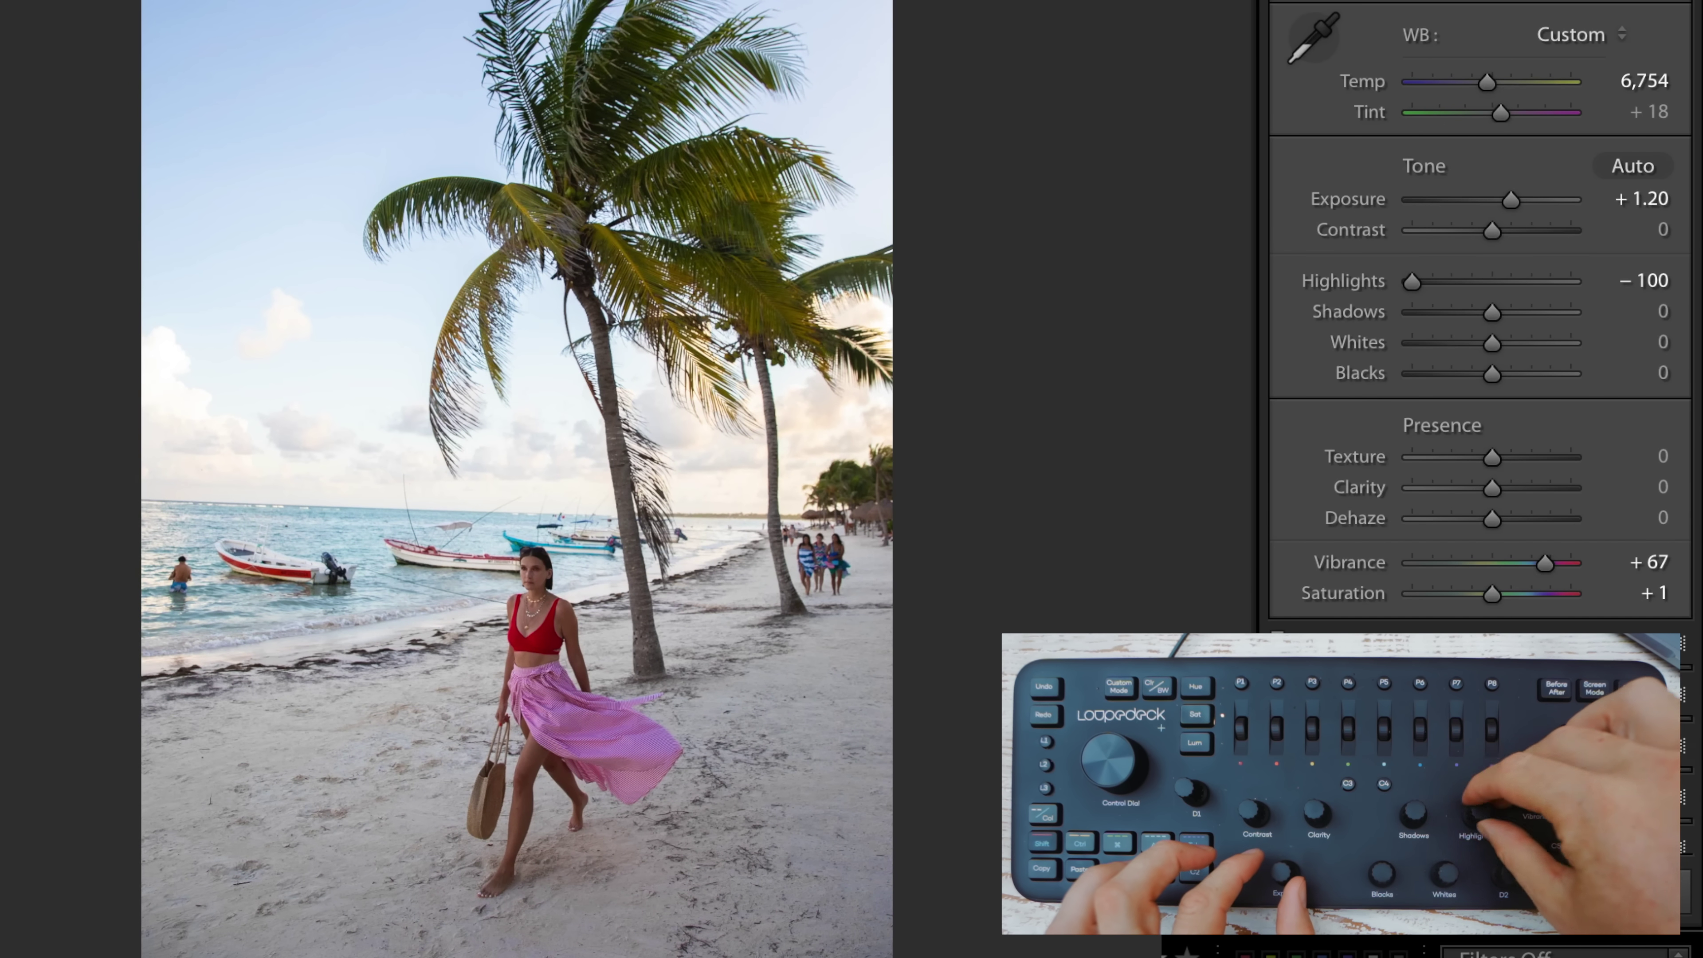
key("equal")
key("equal")
key("equal")
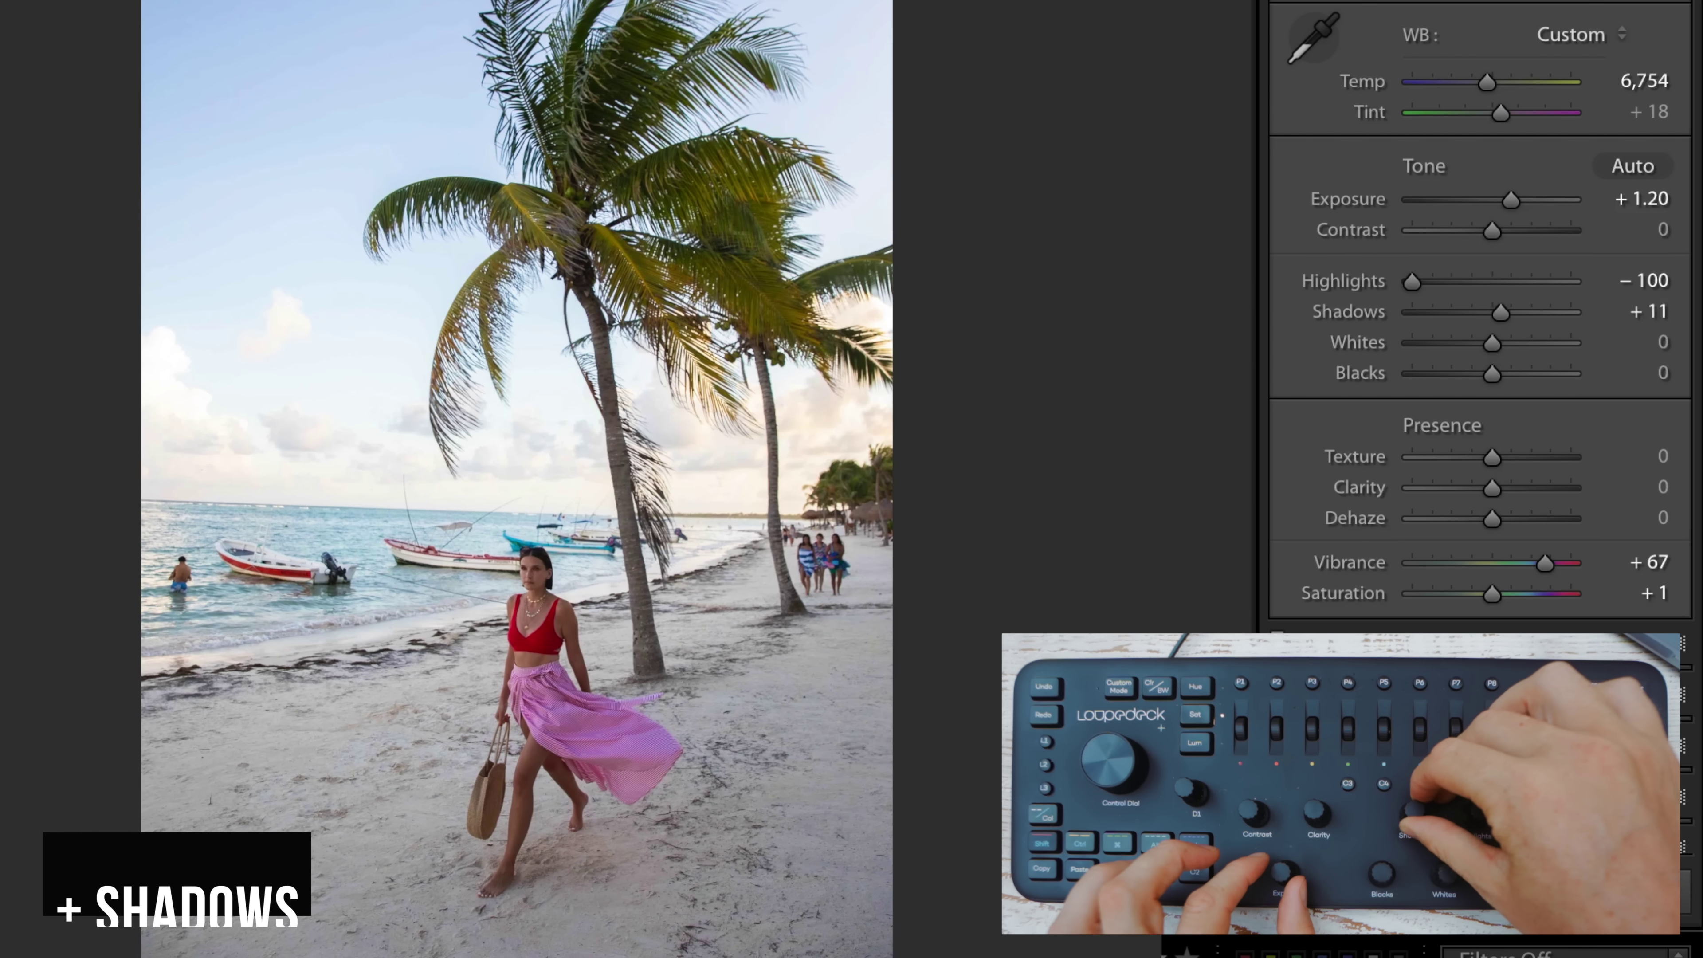
key("equal")
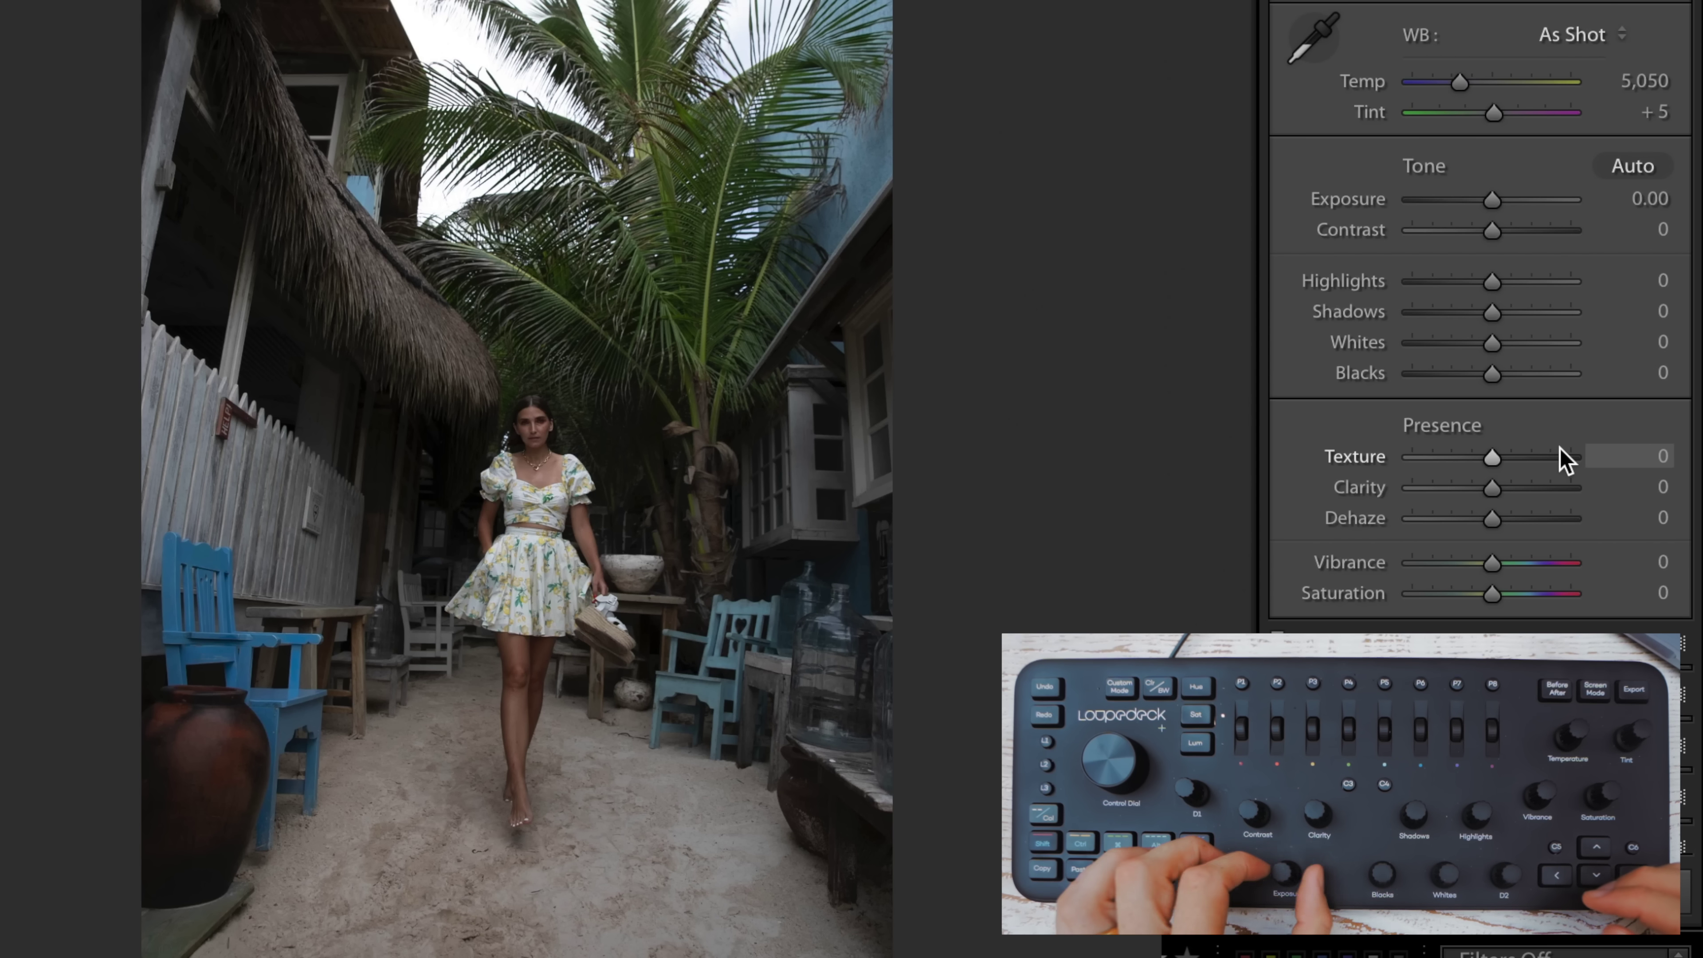
Step: Brighten the alley photo's exposure, warm its temperature and pull Highlights down to -100
key("equal")
key("equal")
key("equal")
key("equal")
key("equal")
key("equal")
key("equal")
key("equal")
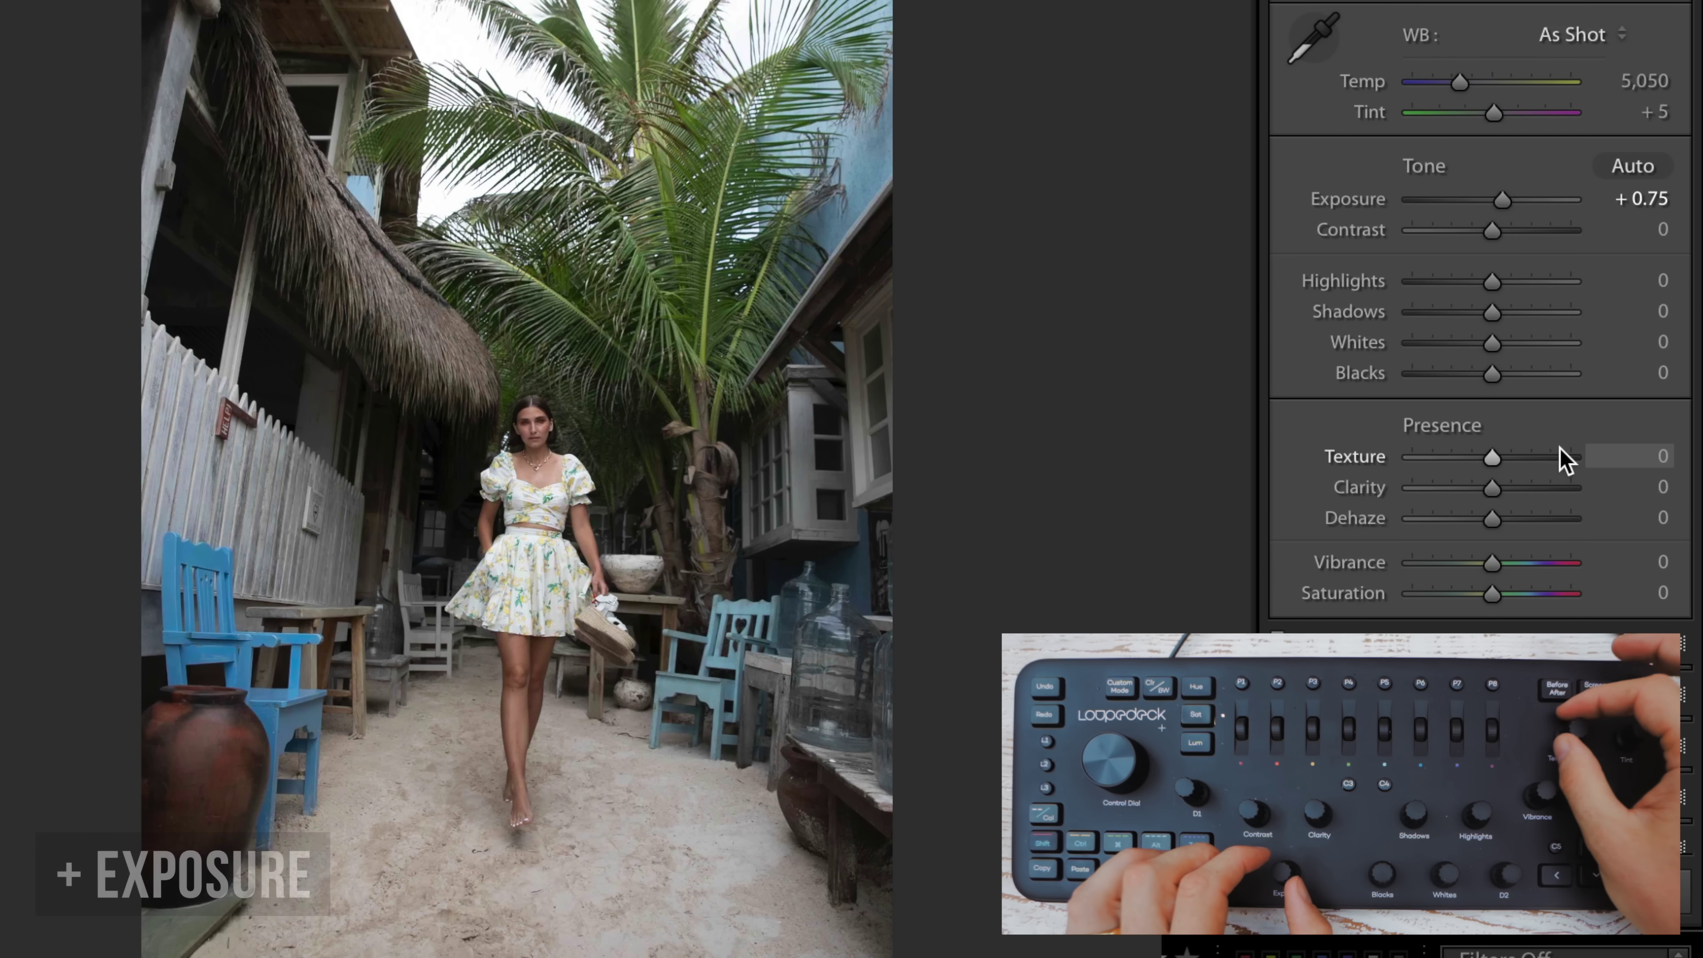
key("equal")
key("equal")
key("equal")
key("equal")
key("equal")
key("equal")
key("equal")
key("equal")
key("equal")
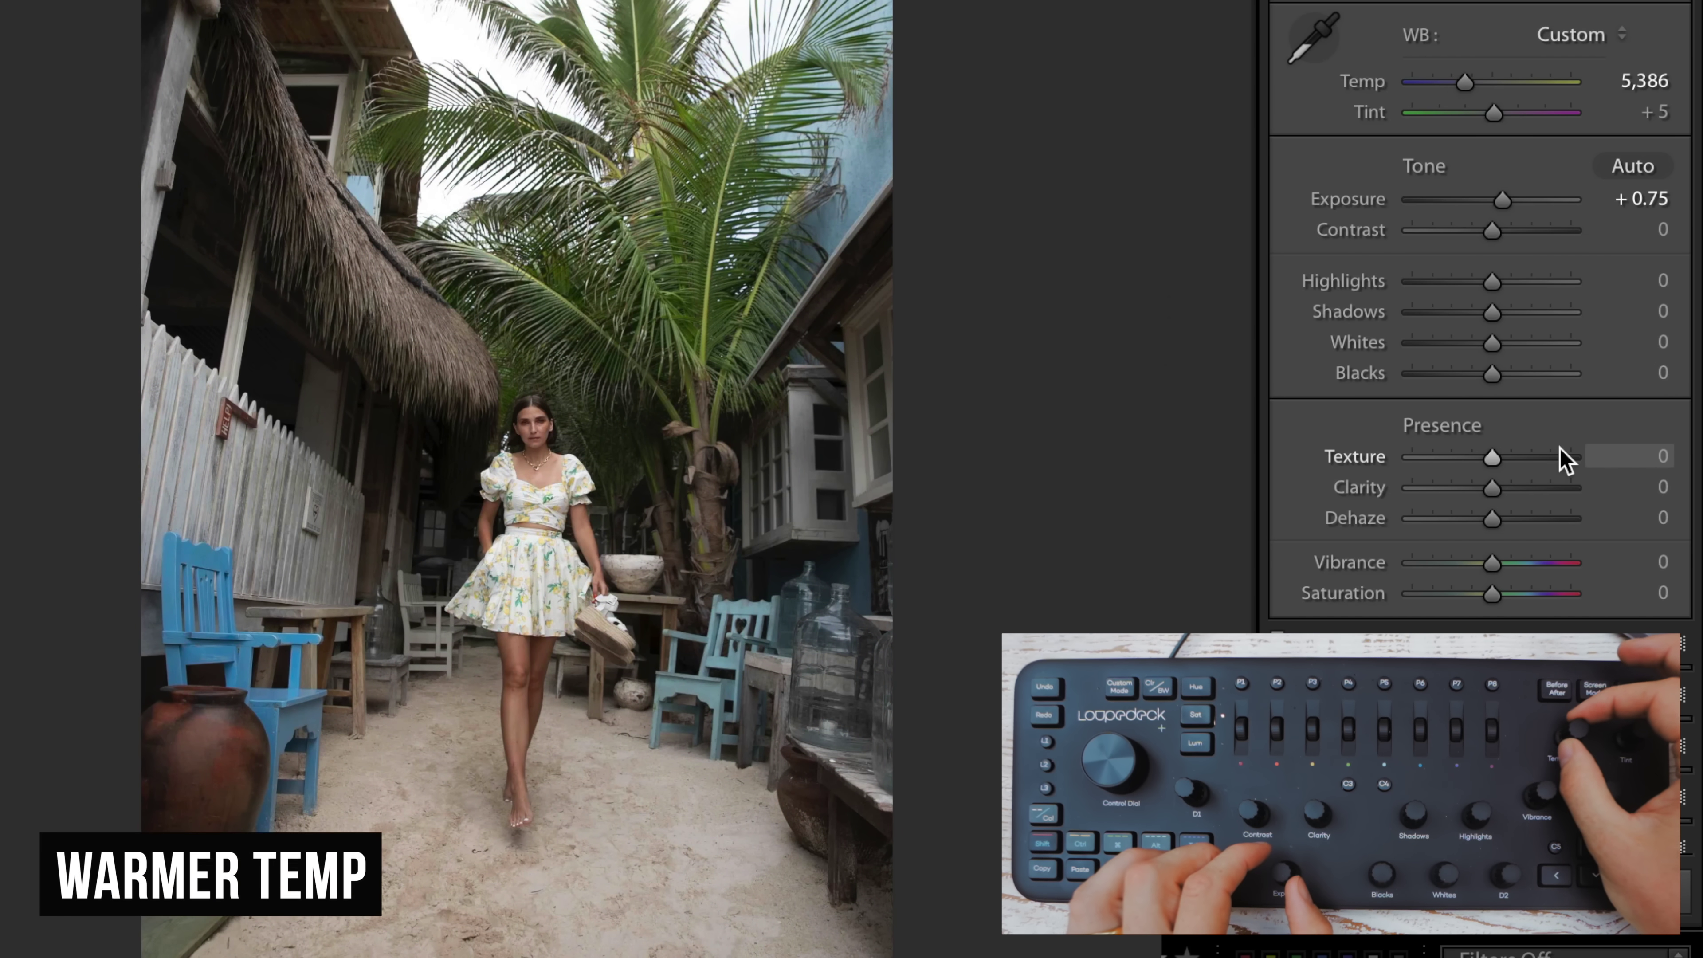
key("equal")
key("equal")
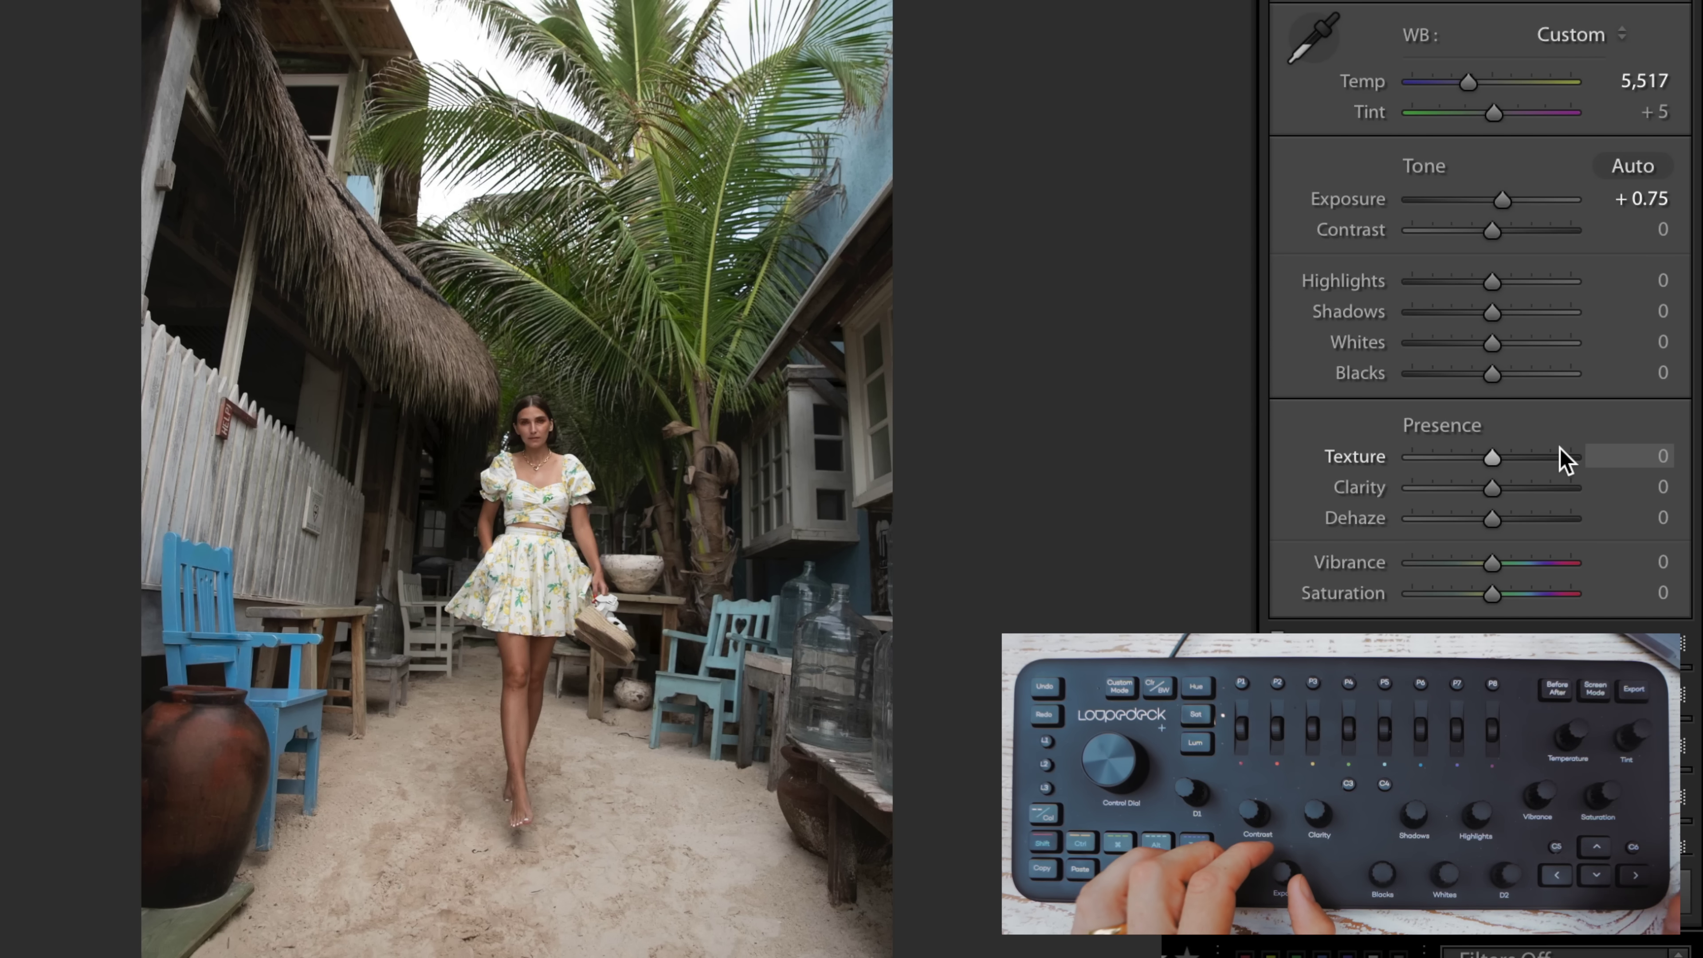
key("minus")
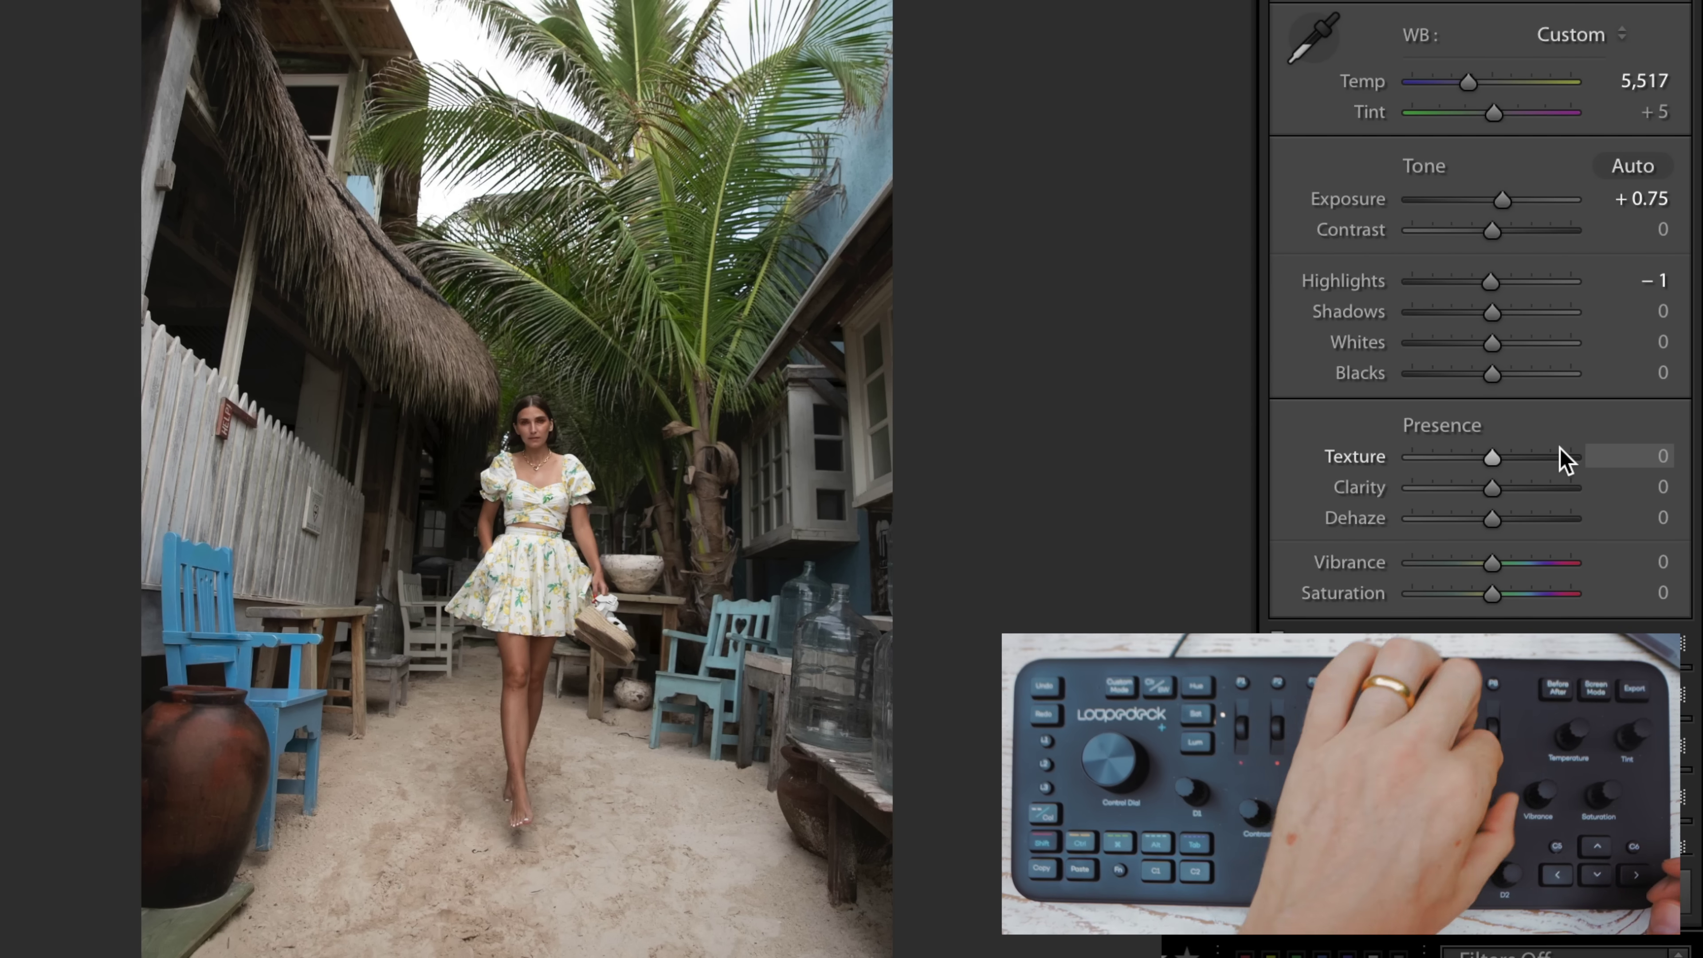
key("minus")
key("minus")
key("minus")
key("minus")
key("minus")
key("minus")
key("minus")
key("minus")
key("minus")
key("minus")
key("minus")
key("minus")
key("minus")
key("minus")
key("minus")
key("minus")
key("minus")
key("minus")
key("minus")
key("minus")
key("equal")
key("equal")
key("equal")
key("equal")
key("minus")
key("minus")
key("minus")
key("minus")
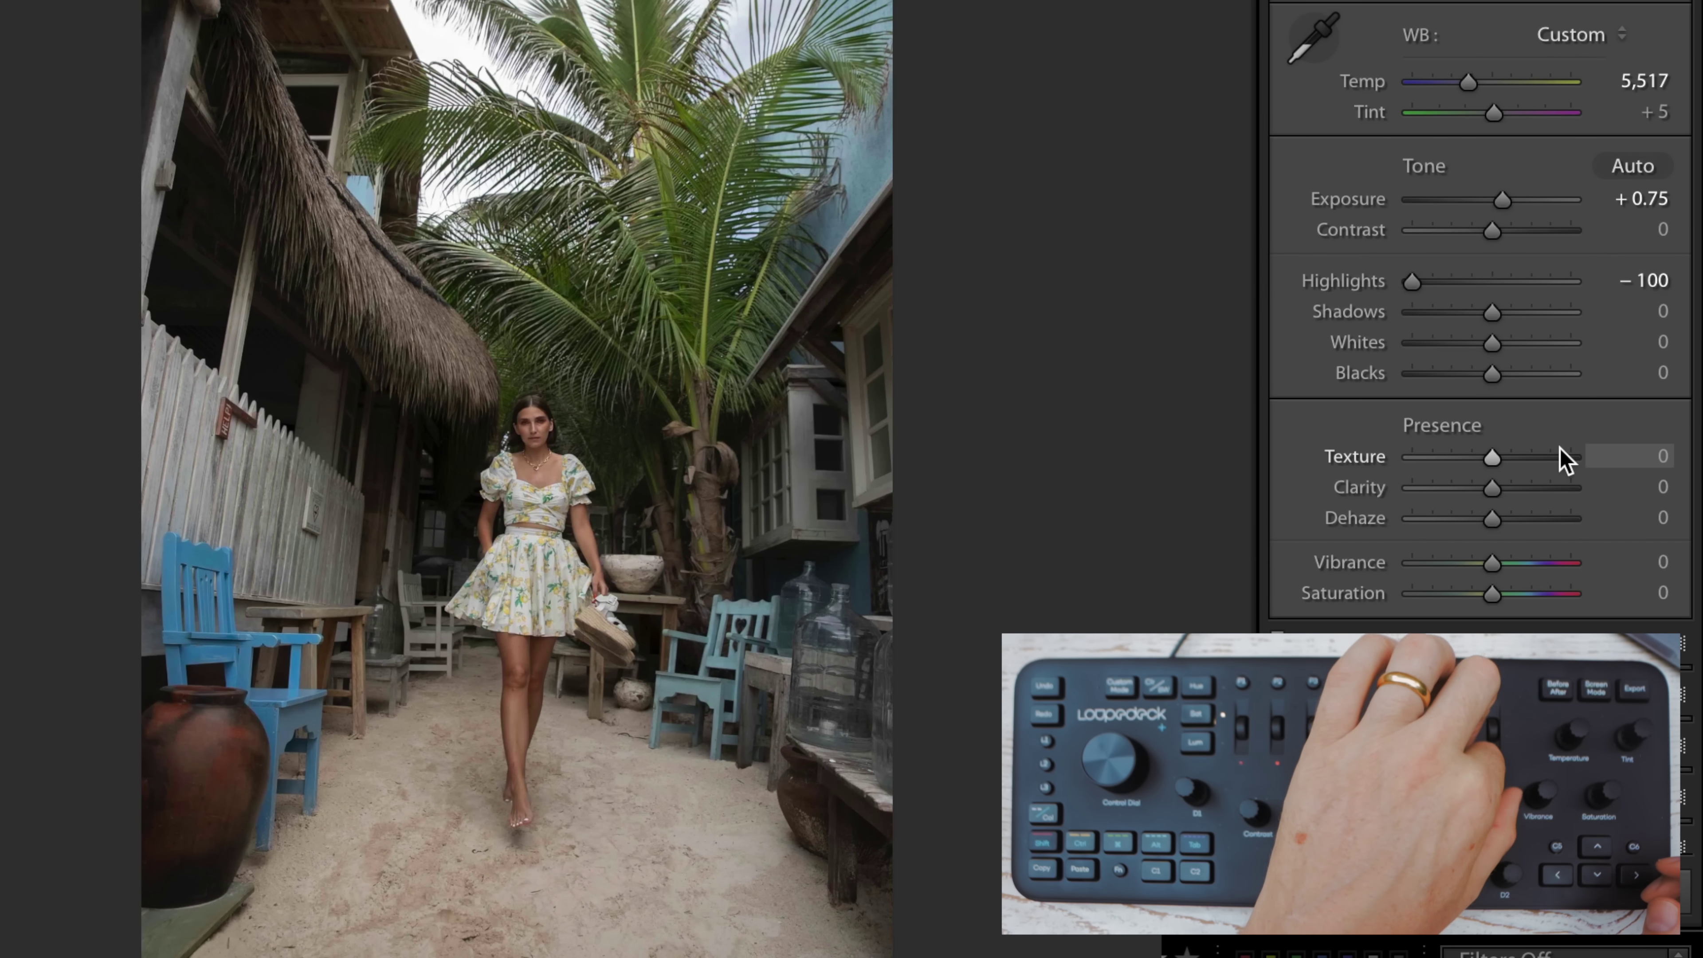
Step: Lift Blacks to +6, exposure to +0.90, temperature to 5,697 and settle tint at +6
key("equal")
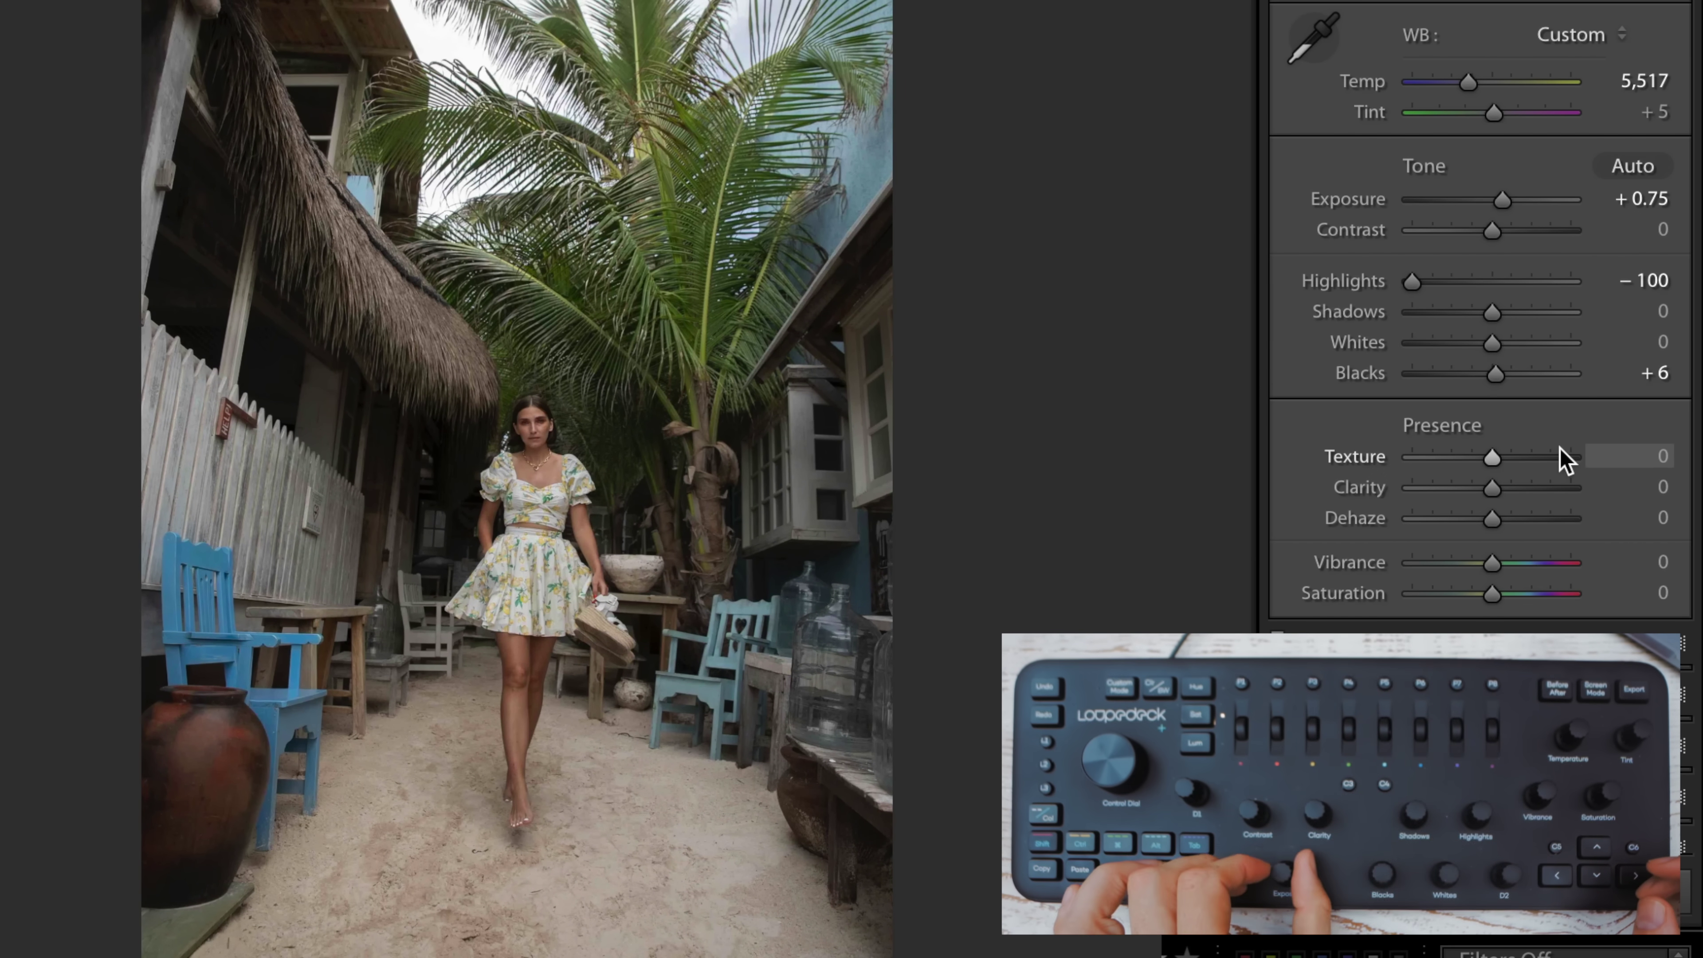
key("equal")
key("equal")
key("equal")
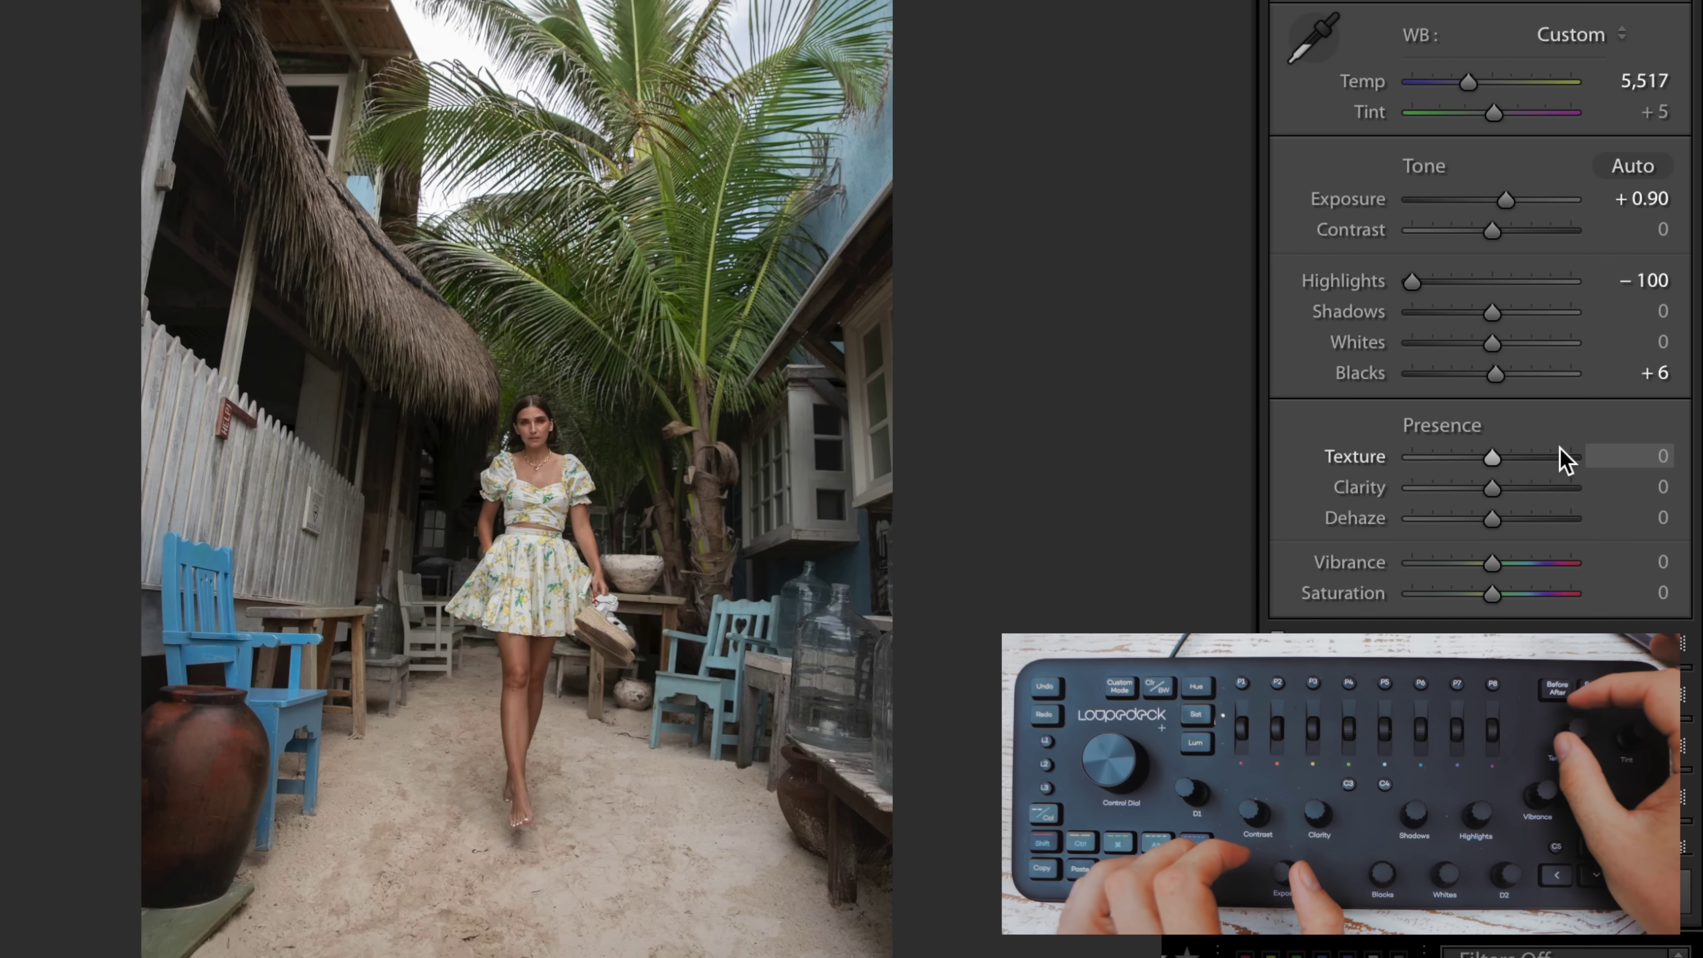
key("equal")
key("equal")
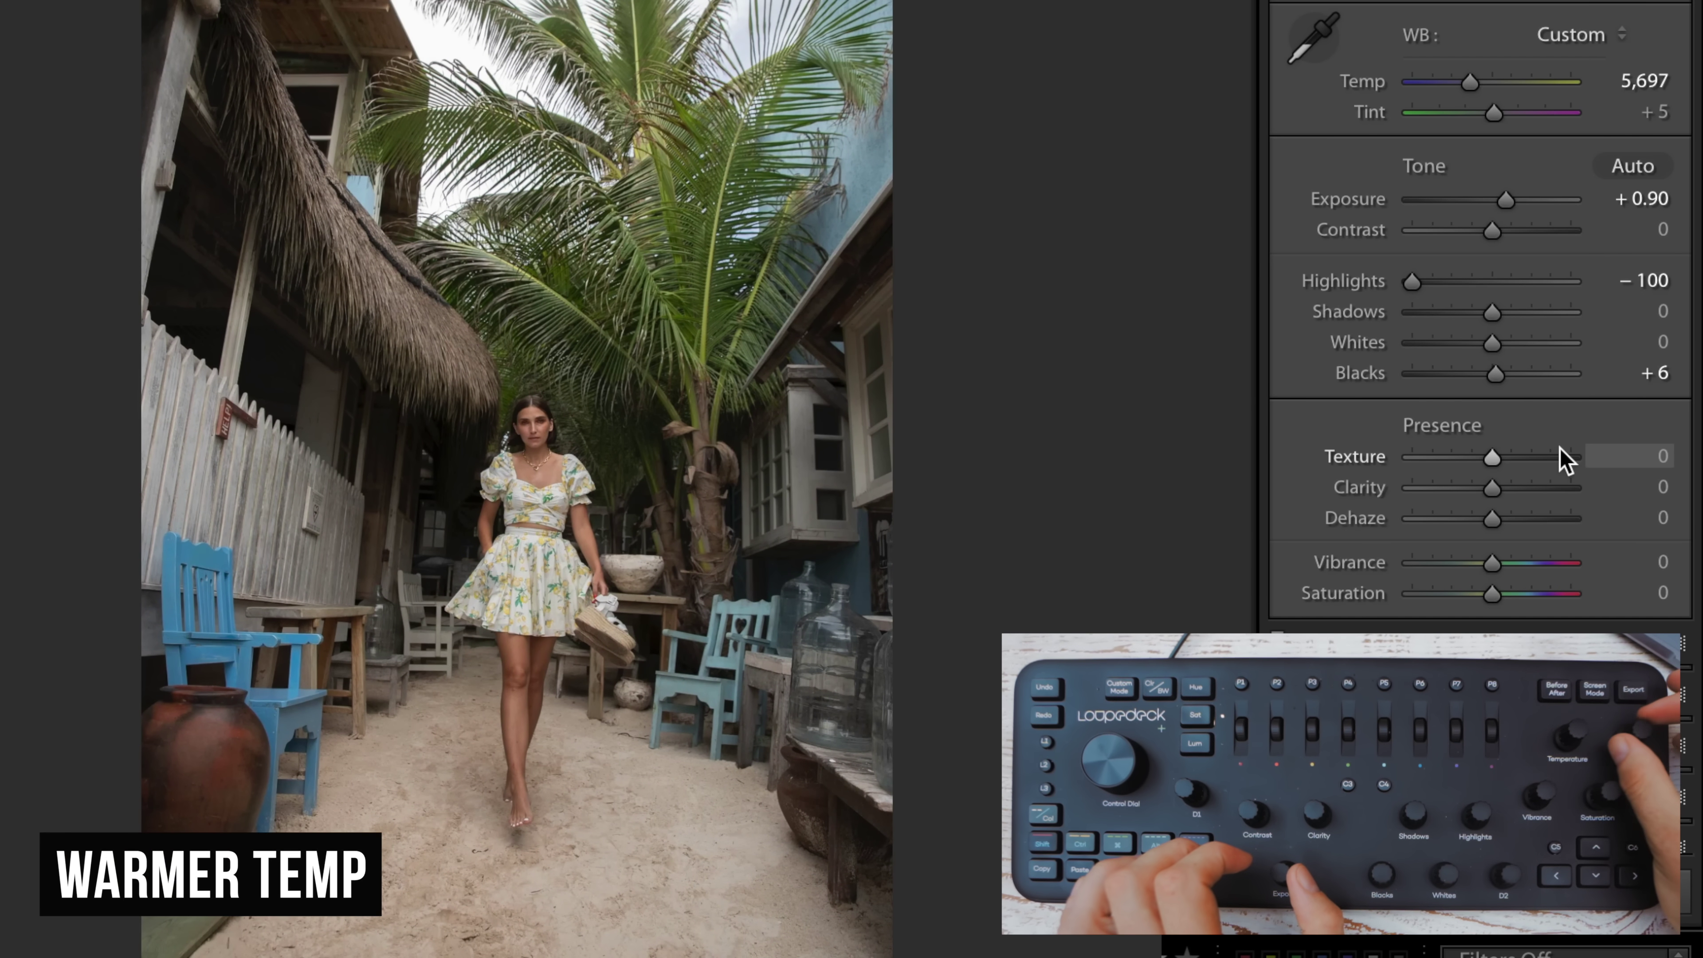
key("minus")
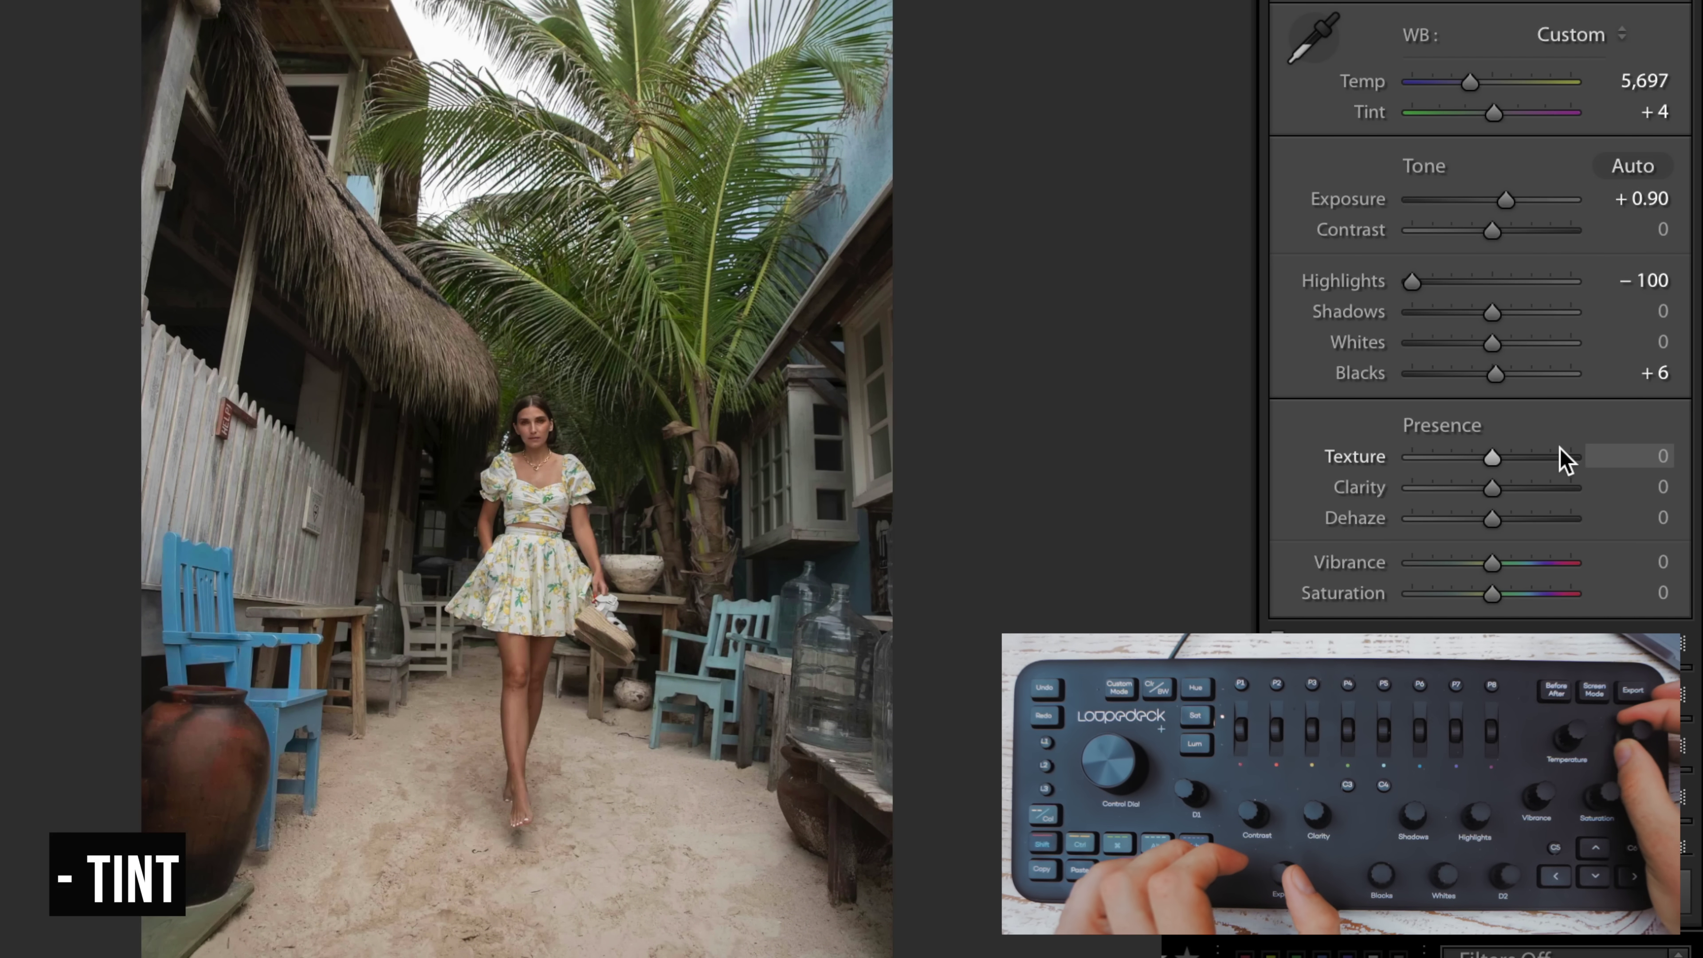
key("minus")
key("minus")
key("minus")
key("minus")
key("minus")
key("minus")
key("minus")
key("minus")
key("minus")
key("minus")
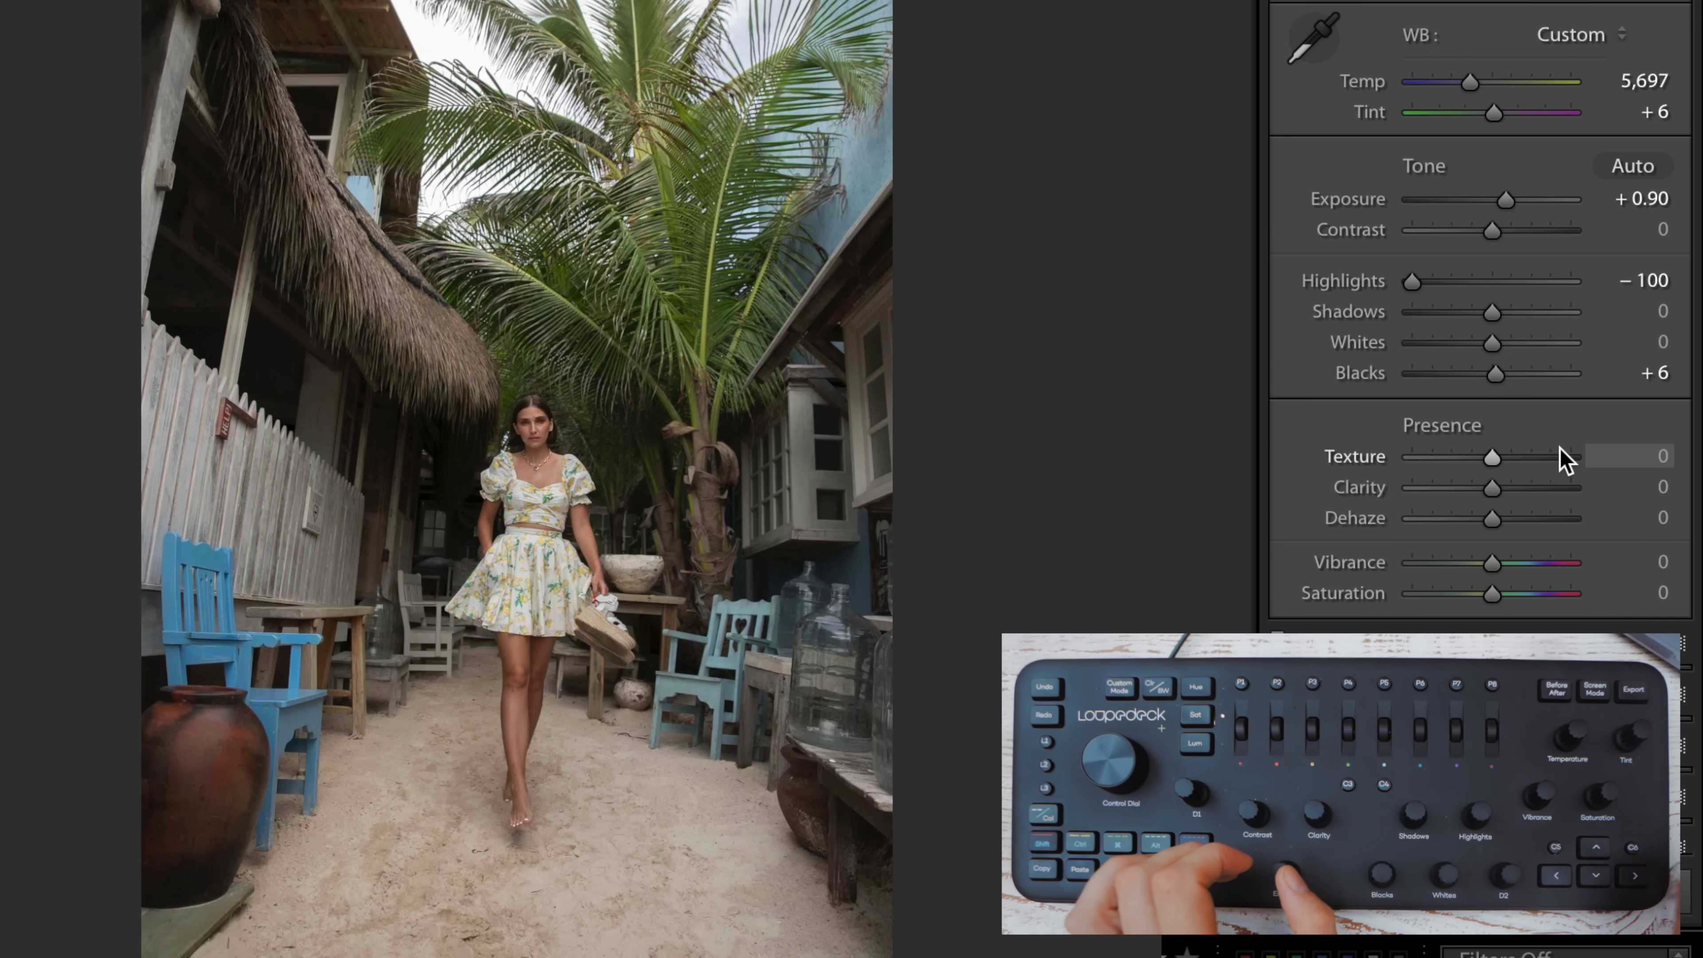
Step: Boost Vibrance to about +55, then reset all Basic adjustments to As Shot
key("plus")
key("plus")
key("plus")
key("plus")
key("plus")
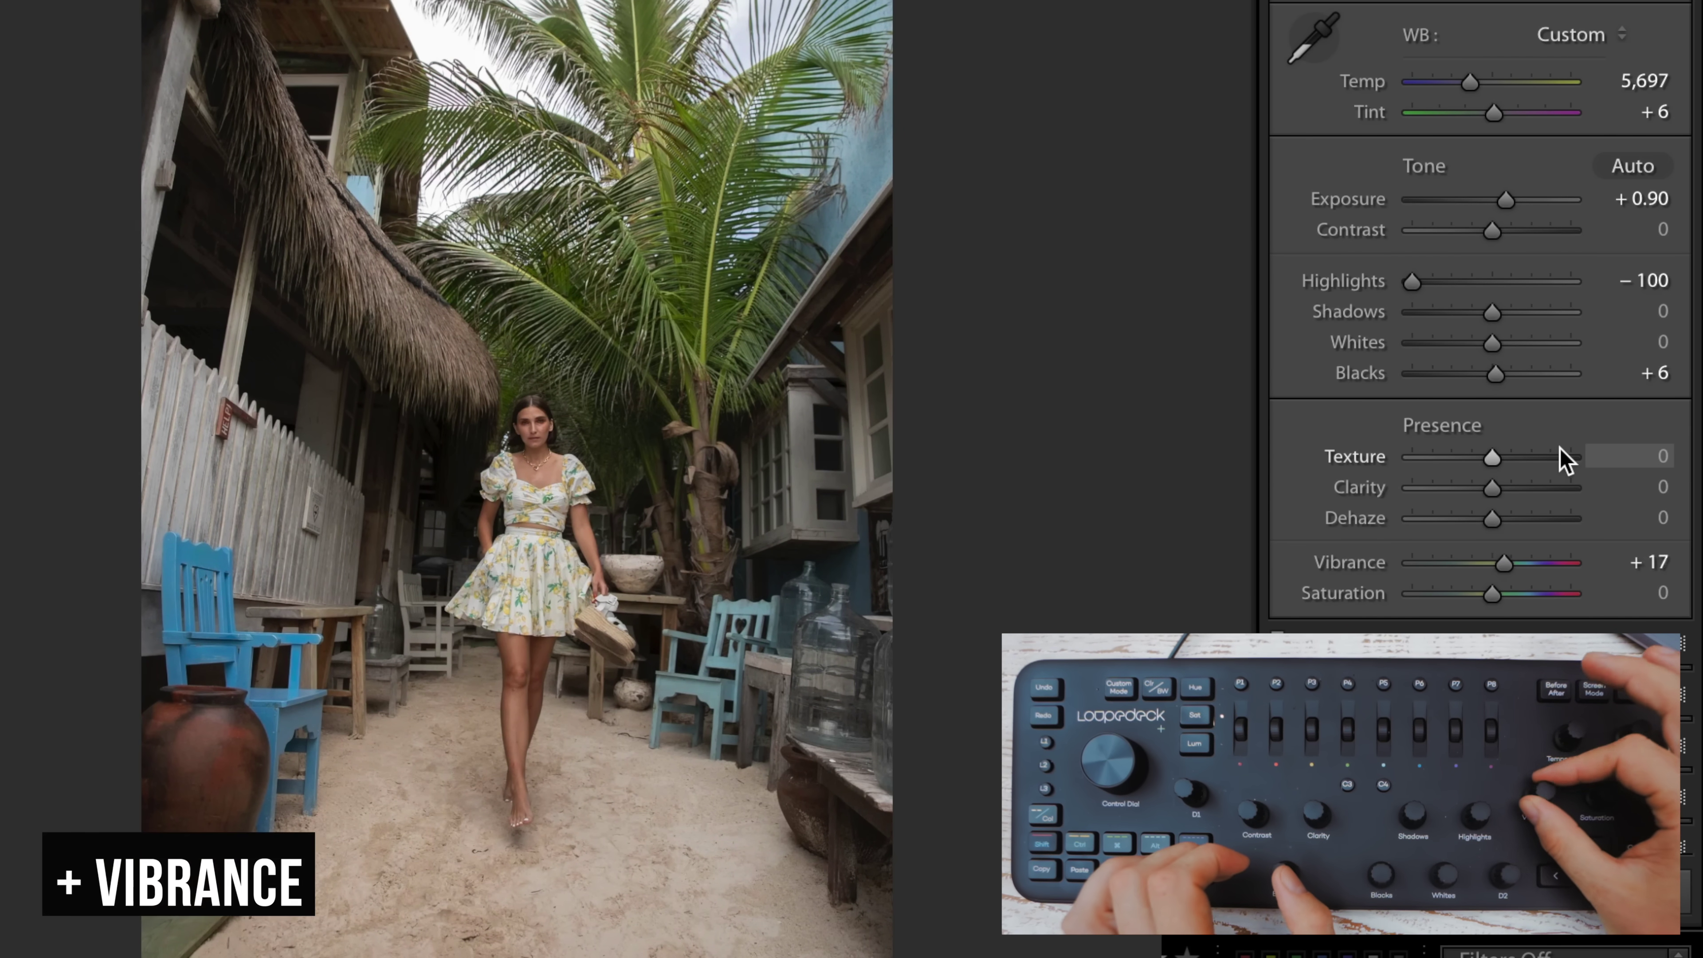
key("plus")
key("plus")
key("minus")
key("minus")
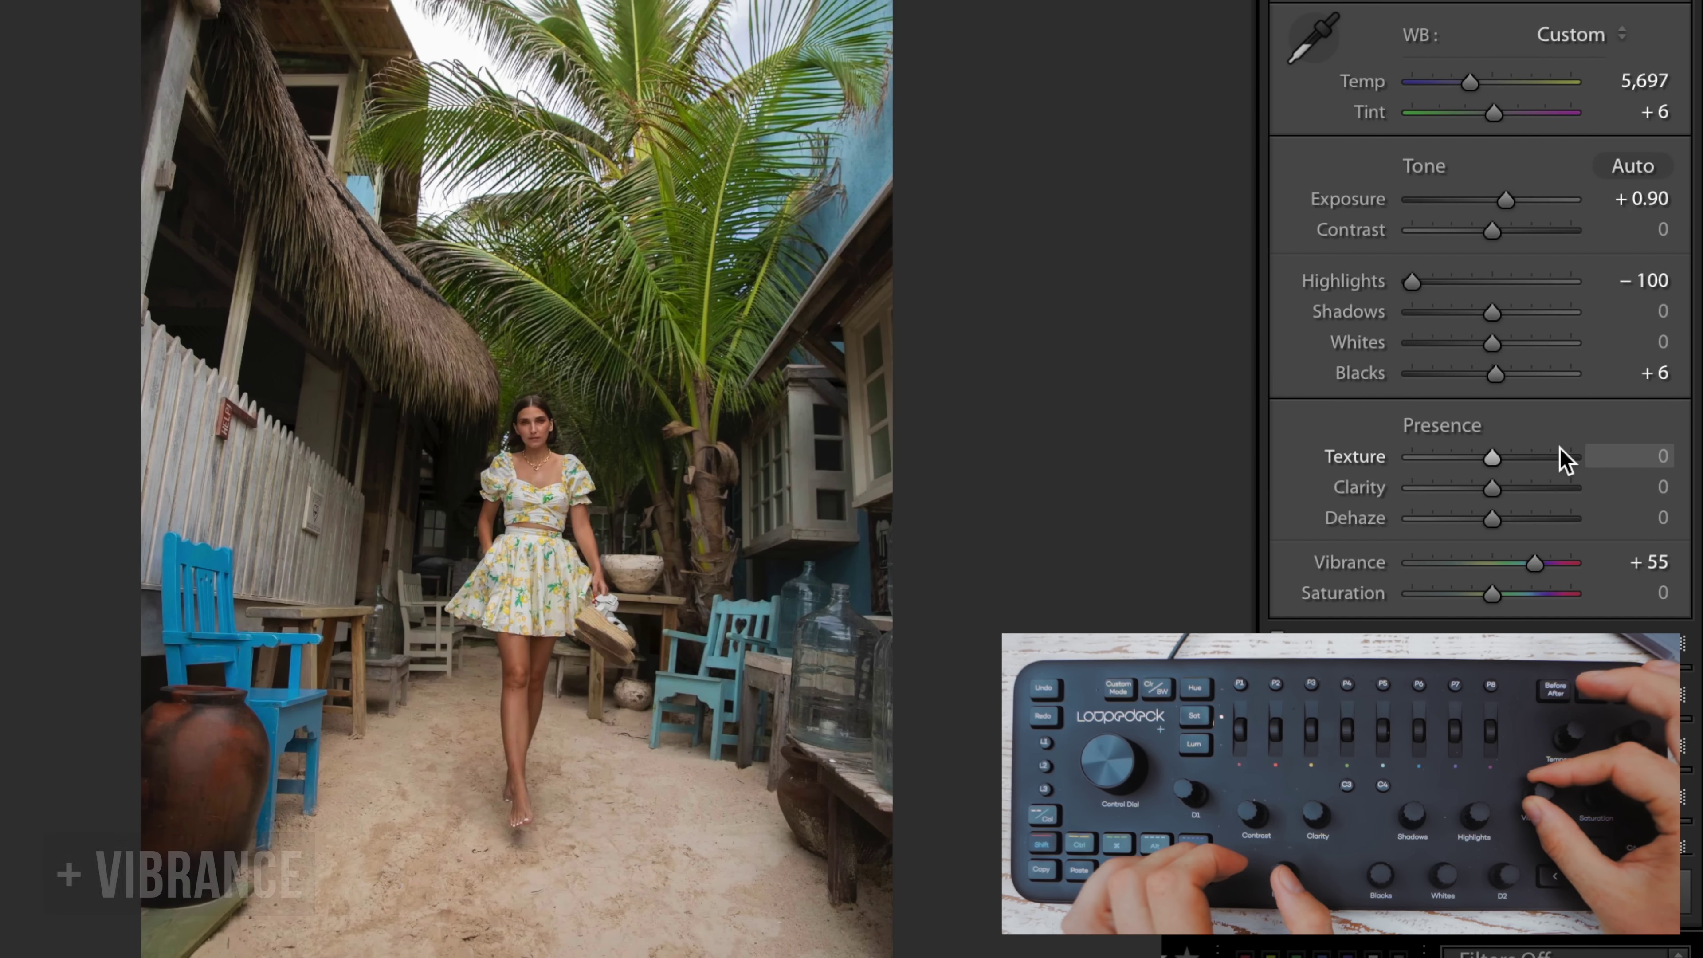
key("plus")
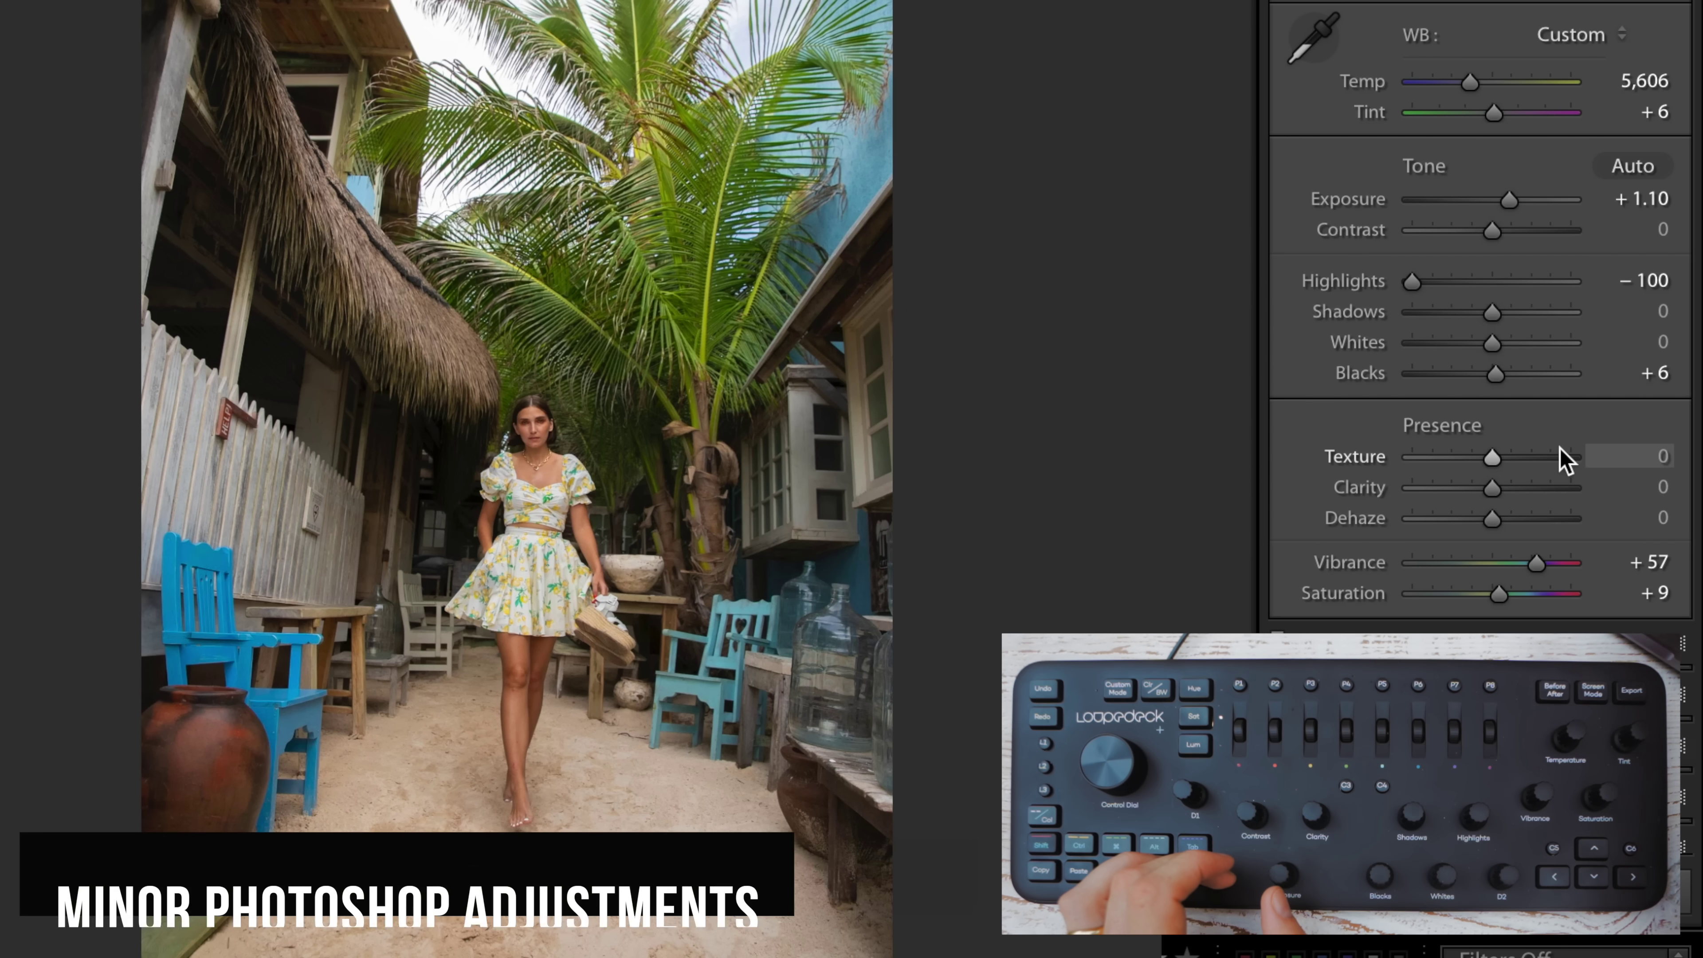
key("ctrl+shift+r")
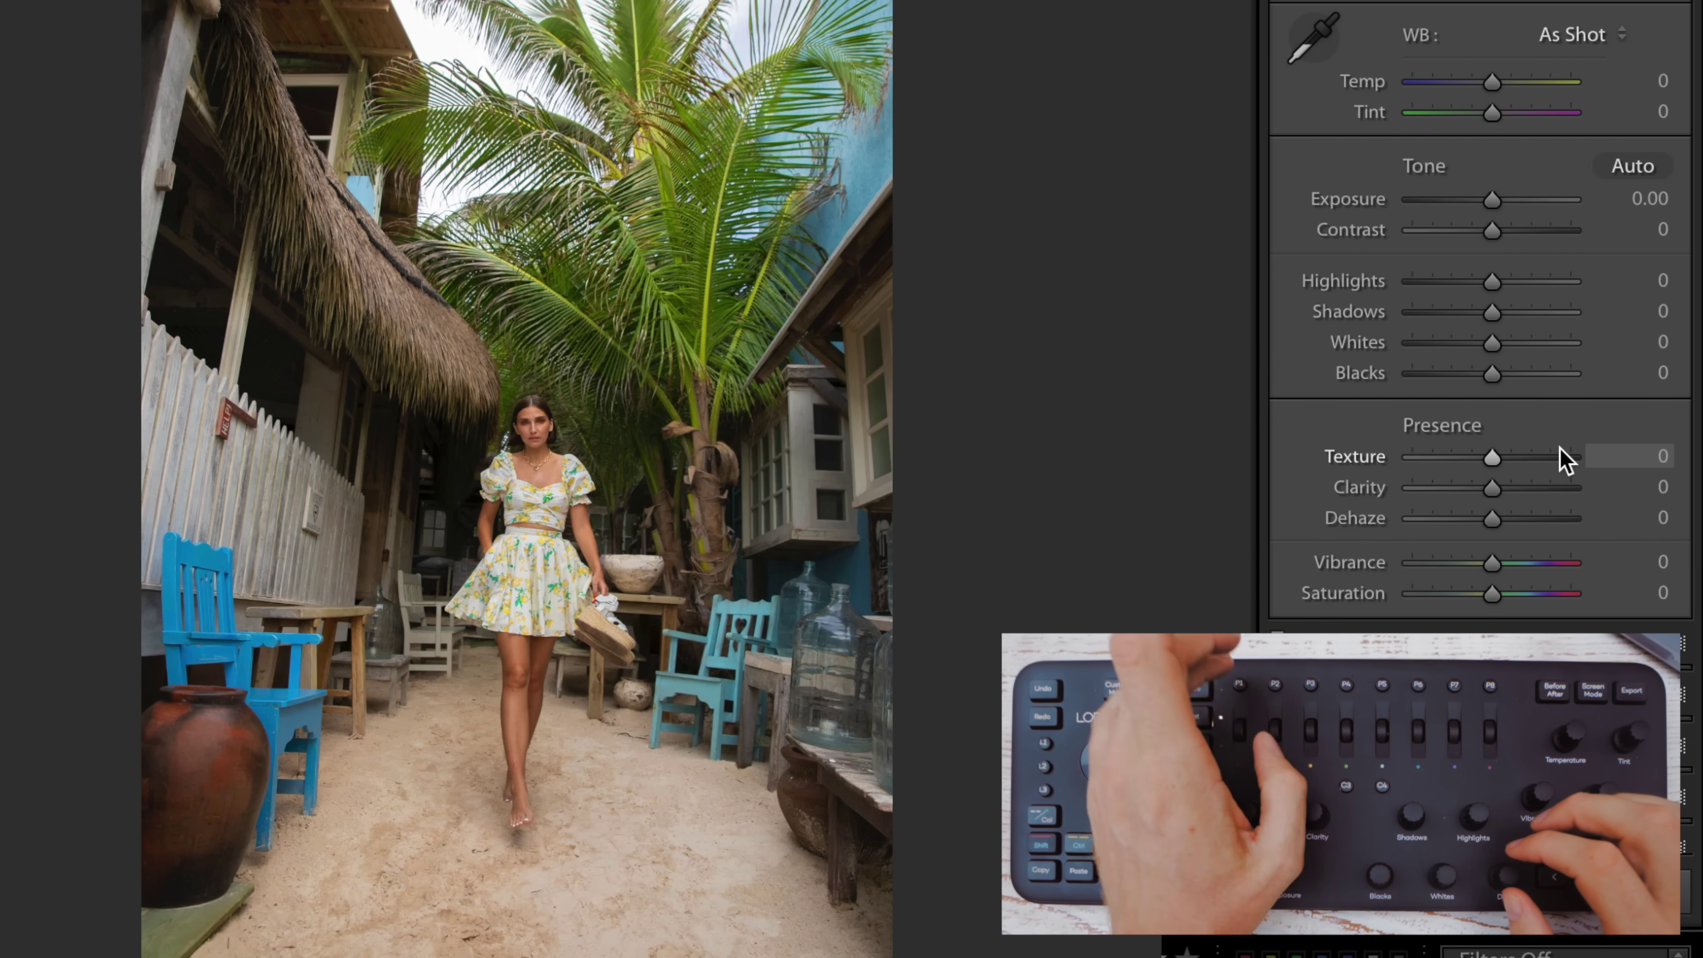
Step: Cycle through the Stalman Classic, Modern and Seasonal presets, settling on Stalman – Modern
key("F1")
key("ctrl+2")
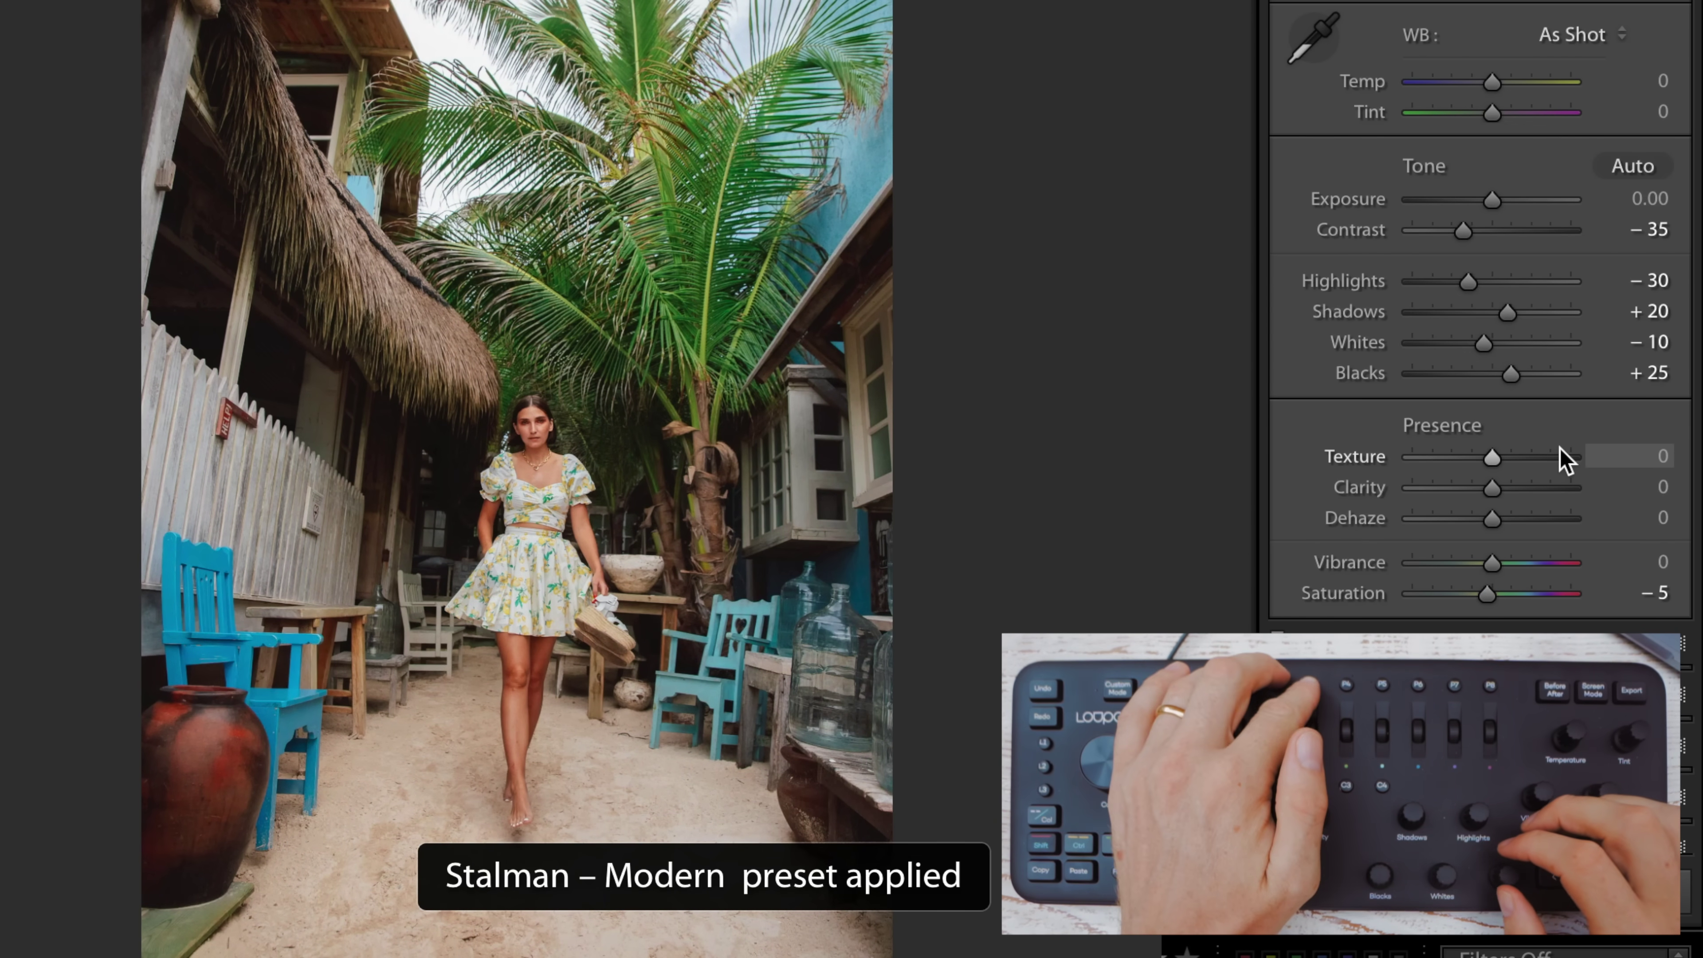
key("ctrl+3")
key("ctrl+2")
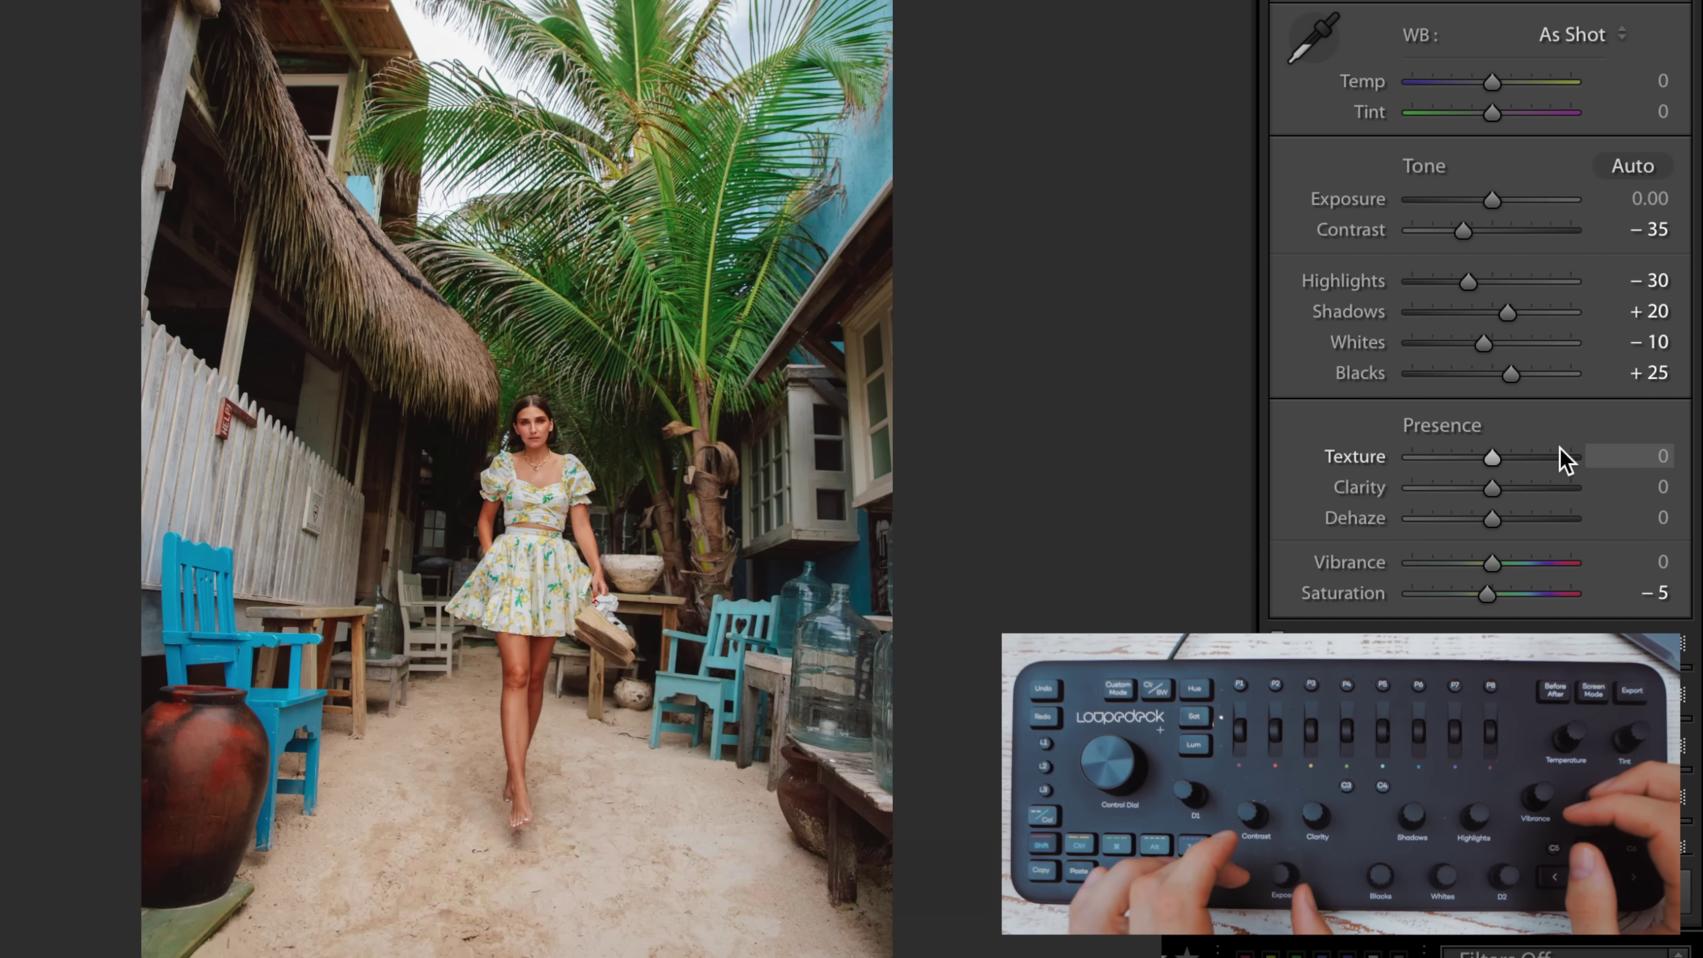
Step: Set Exposure to +0.20, Contrast to −59 and shift the HSL Orange hue to −3
key("equal")
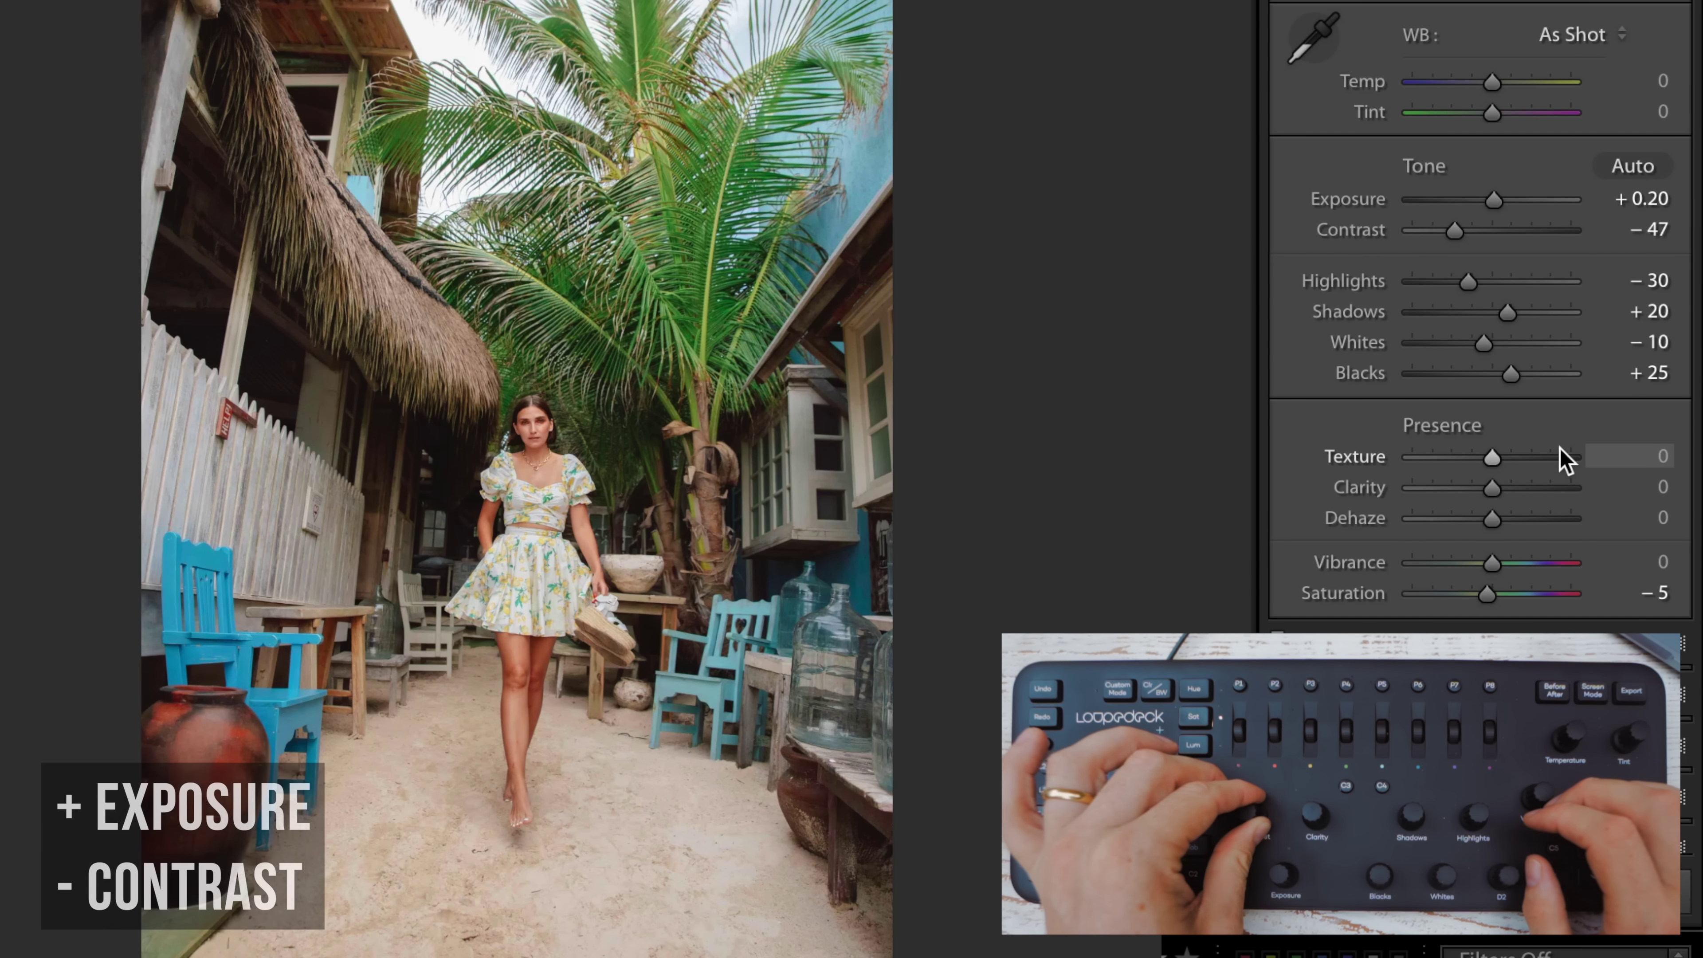
key("minus")
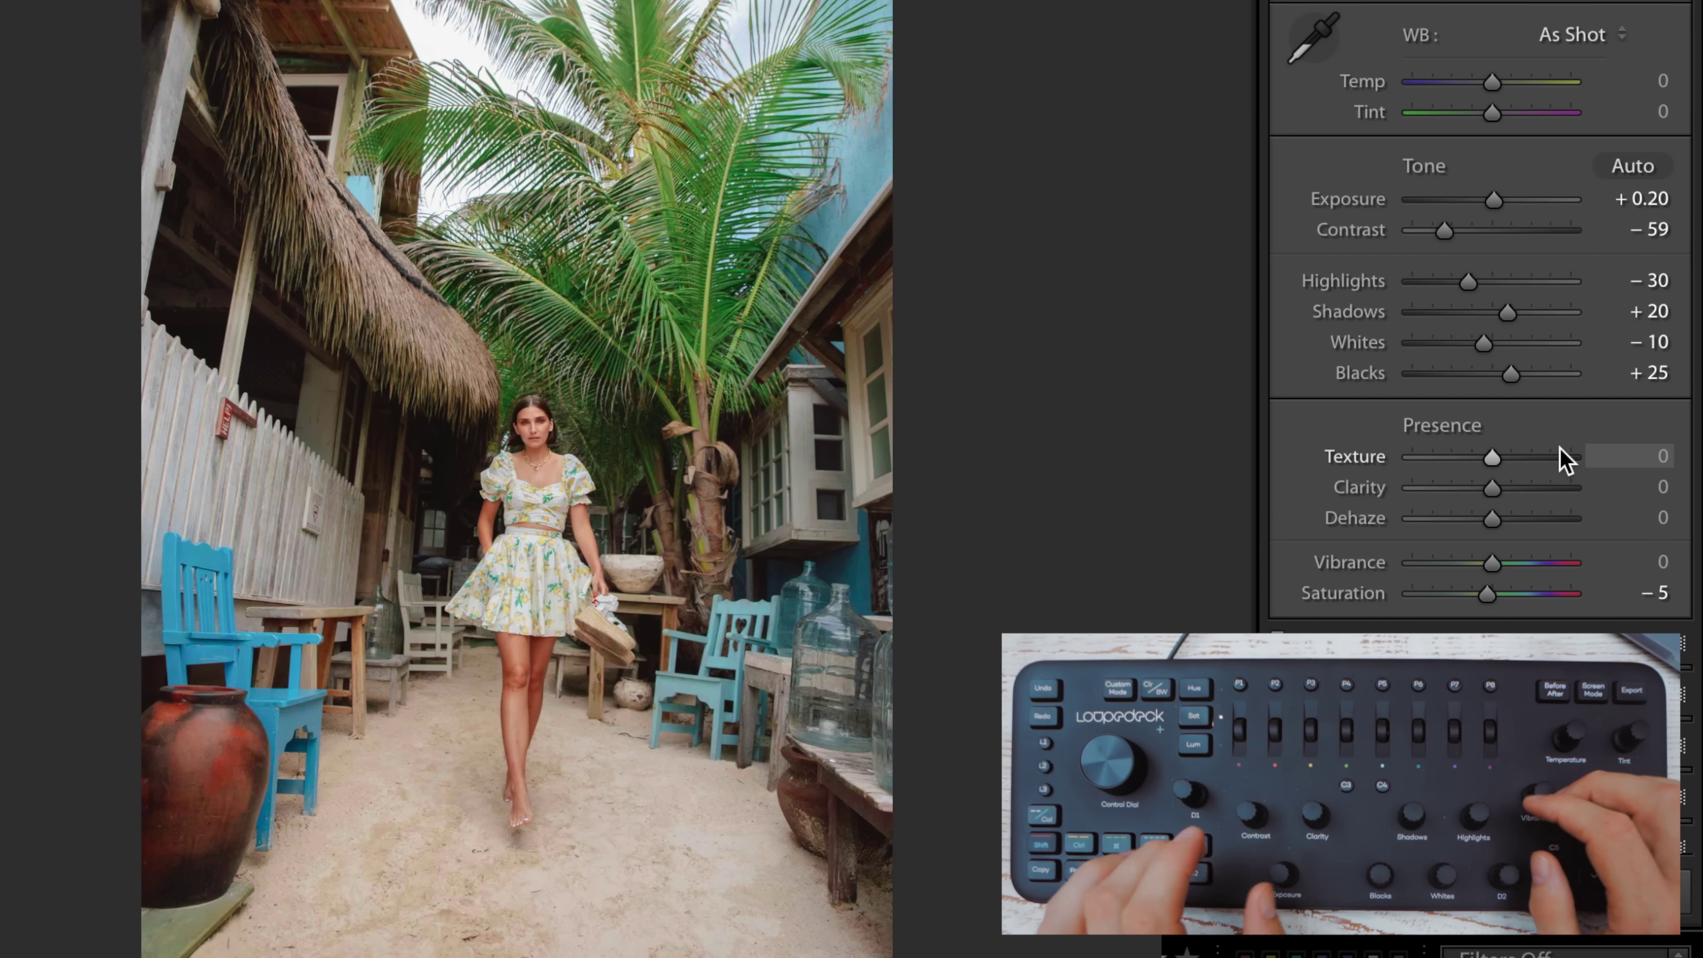
key("ctrl+3")
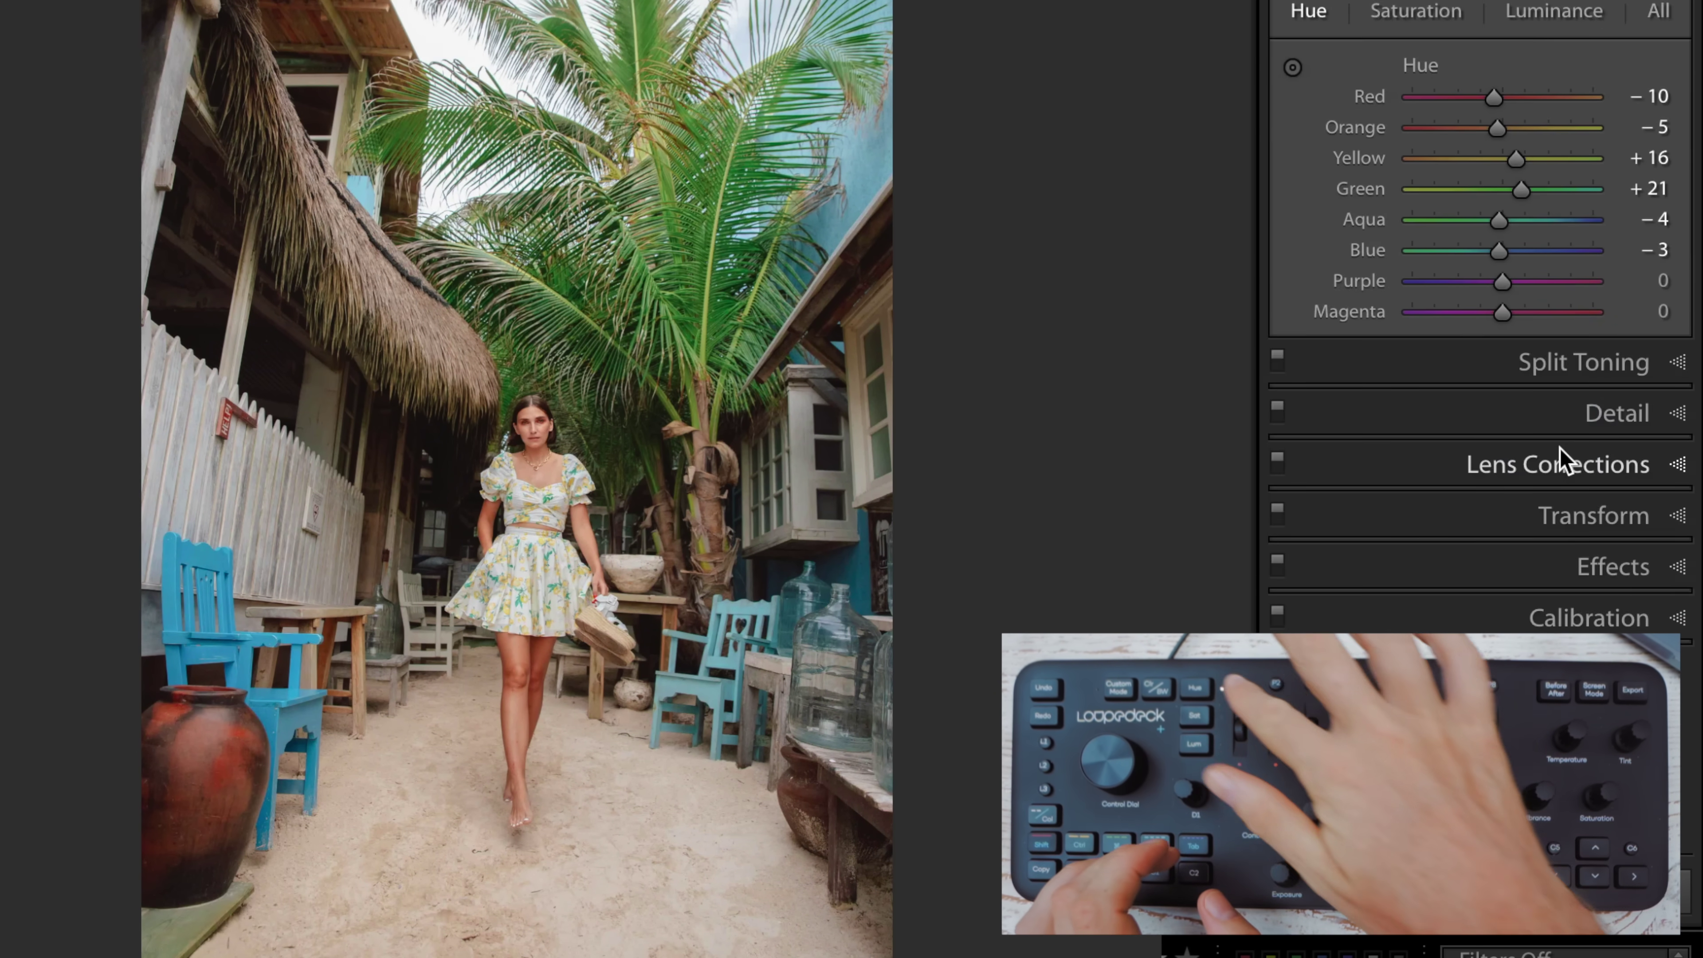
key("ctrl+alt+shift+2")
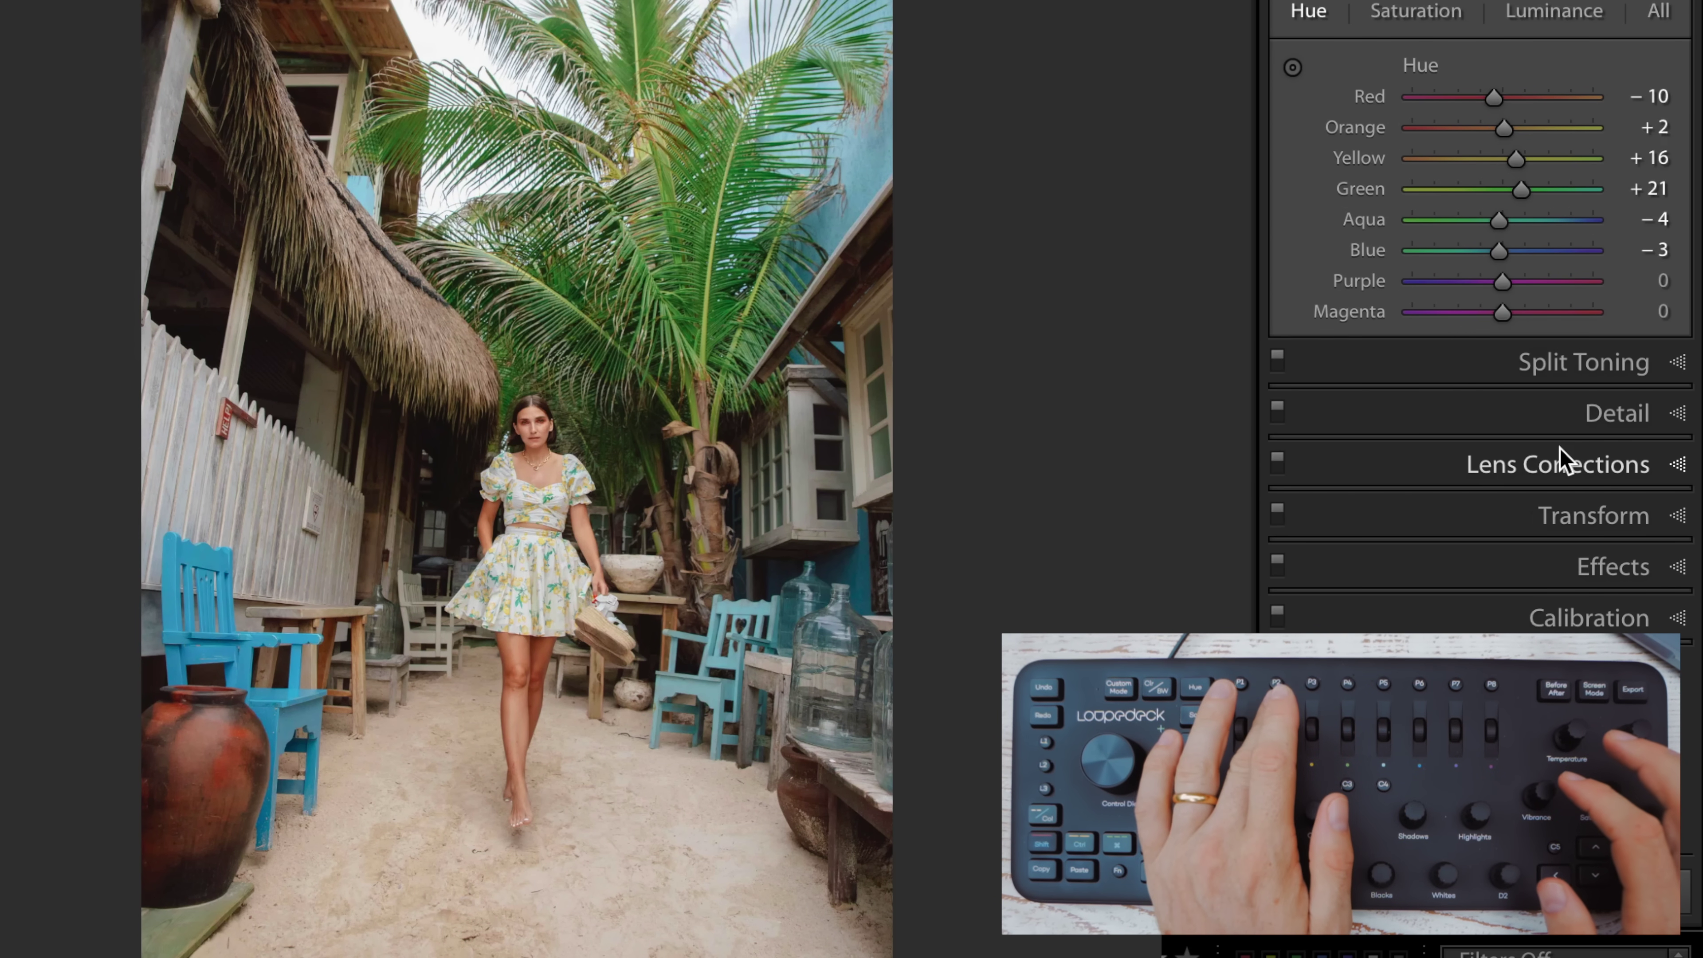
key("plus")
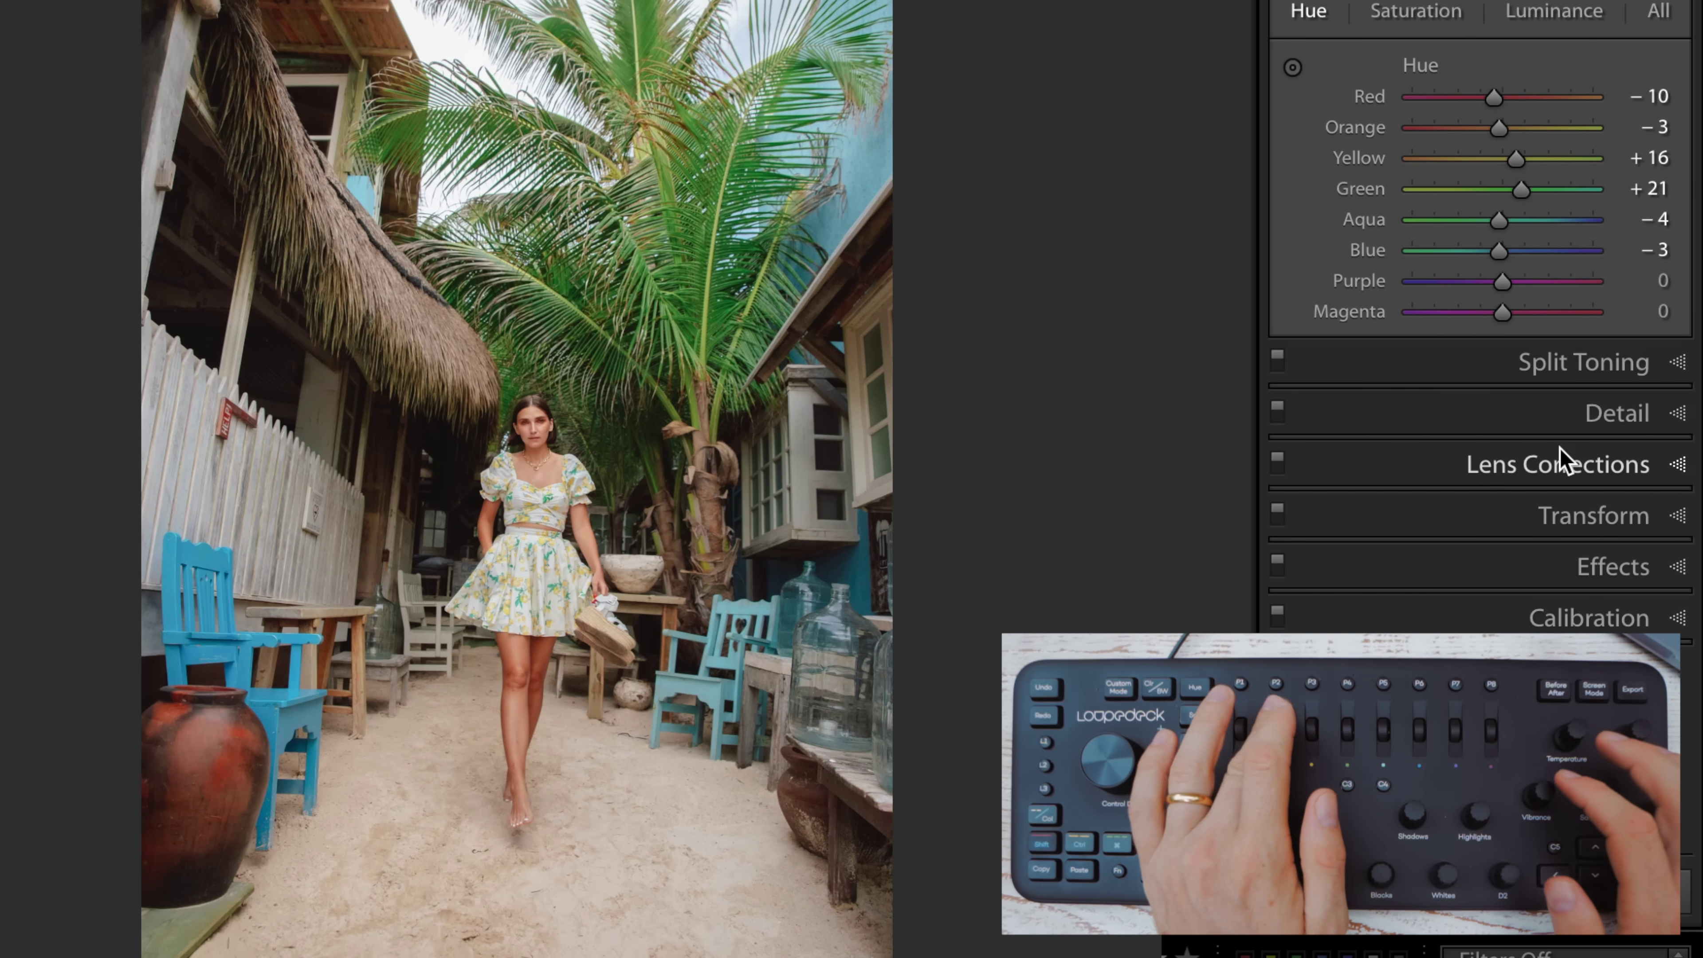